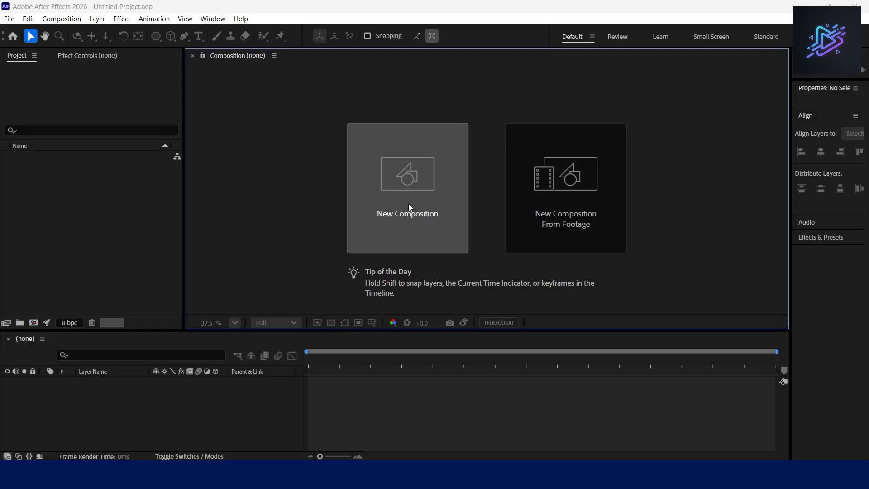
Step: Create a new 1920 x 1080 composition, 15 seconds long at 29.97 fps
{"action": "left_click", "coordinate": [356, 124]}
{"action": "left_click", "coordinate": [289, 123]}
{"action": "left_click", "coordinate": [538, 371]}
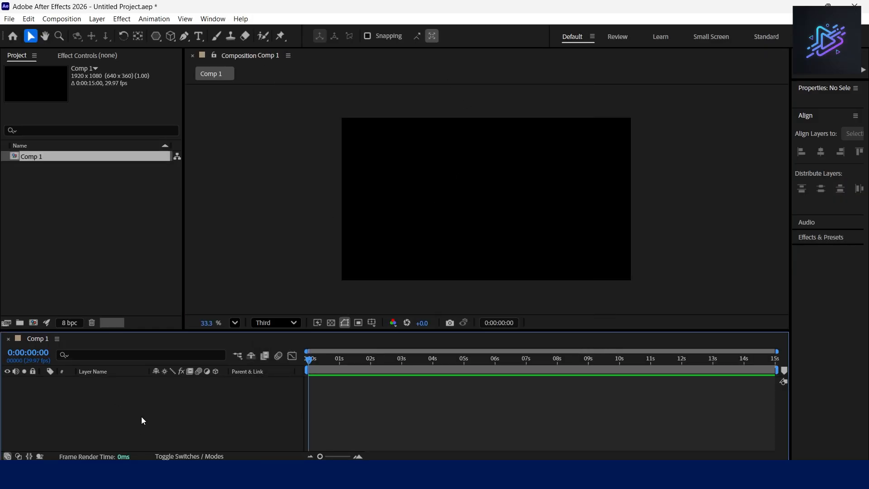
Step: Add a composition-sized solid layer with its colour set to black
{"action": "left_click", "coordinate": [97, 18]}
{"action": "mouse_move", "coordinate": [113, 32]}
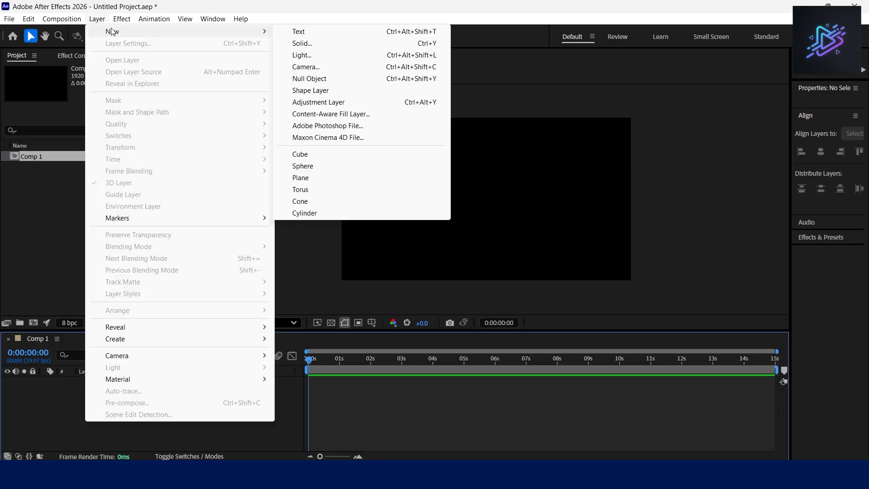
{"action": "left_click", "coordinate": [333, 47]}
{"action": "left_click", "coordinate": [260, 295]}
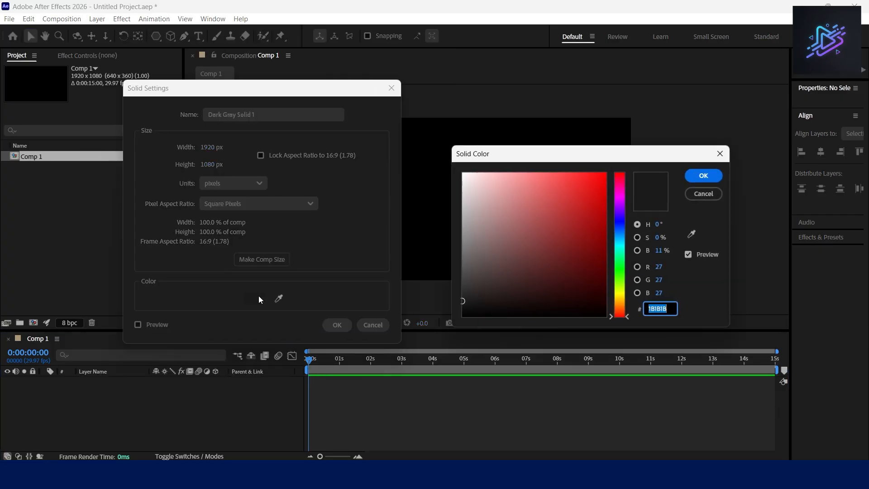
{"action": "left_click_drag", "start_coordinate": [543, 281], "coordinate": [689, 338]}
{"action": "left_click", "coordinate": [703, 175]}
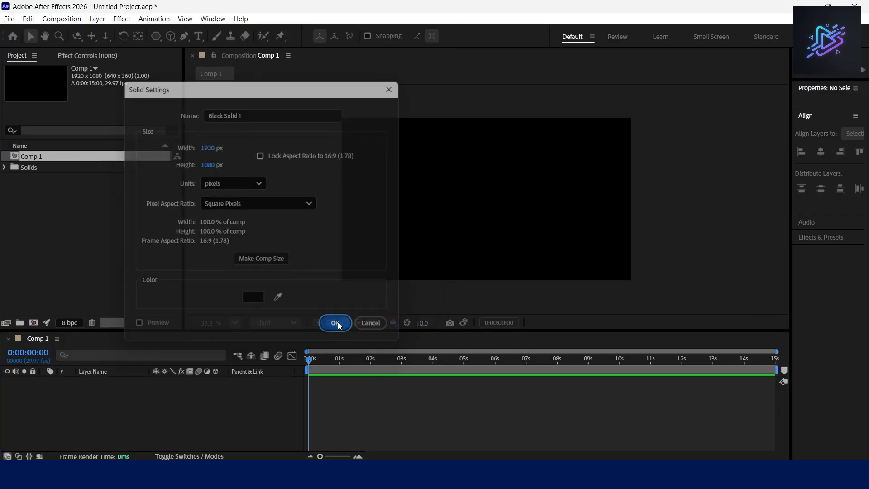
{"action": "left_click", "coordinate": [337, 324]}
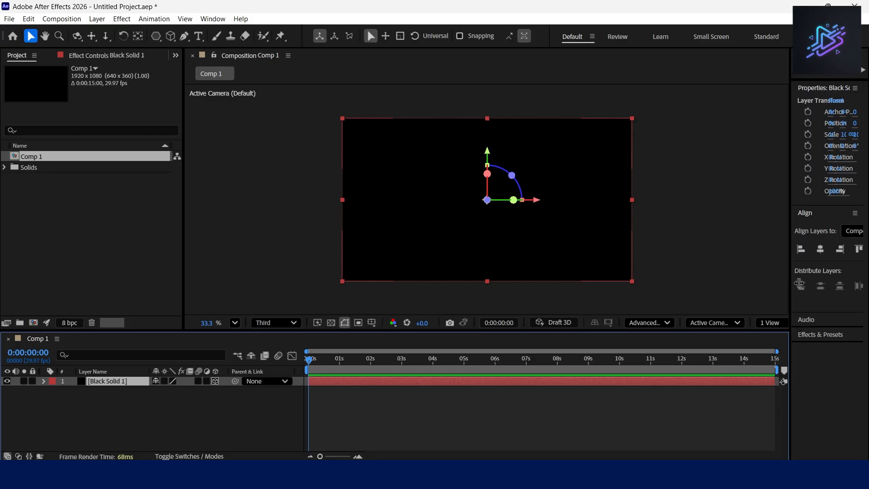
Step: Show the composition in two views and push the black solid back in depth using the Top view
{"action": "left_click_drag", "start_coordinate": [792, 283], "coordinate": [832, 284]}
{"action": "left_click", "coordinate": [800, 322]}
{"action": "left_click", "coordinate": [801, 355]}
{"action": "left_click_drag", "start_coordinate": [350, 239], "coordinate": [349, 163]}
Step: Scale the black solid to 152% so it overfills the frame, and return to a single view
{"action": "left_click", "coordinate": [113, 381]}
{"action": "key", "text": "s"}
{"action": "left_click_drag", "start_coordinate": [196, 391], "coordinate": [217, 391]}
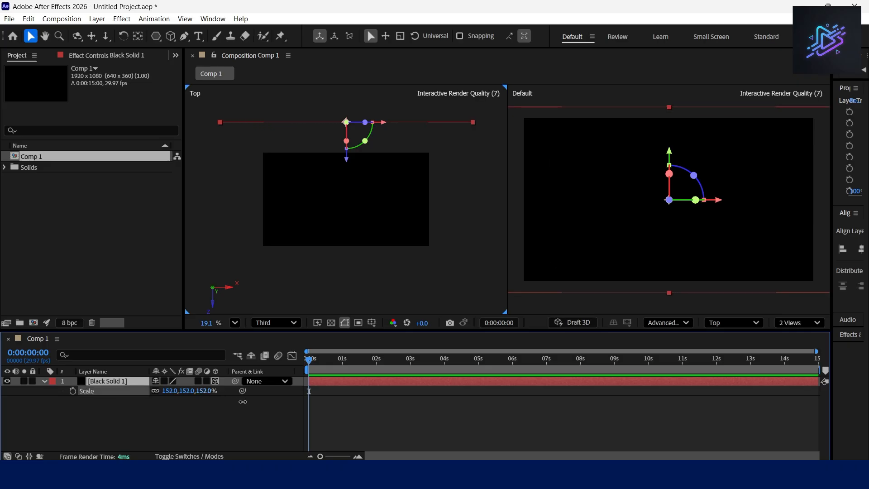
{"action": "left_click", "coordinate": [799, 322]}
{"action": "left_click", "coordinate": [797, 339]}
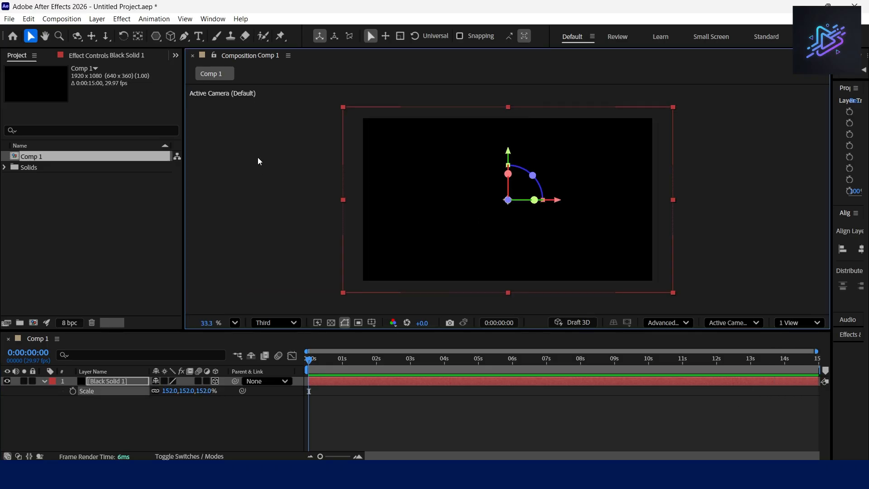
Step: Deselect the black solid and lock its layer
{"action": "left_click", "coordinate": [140, 421]}
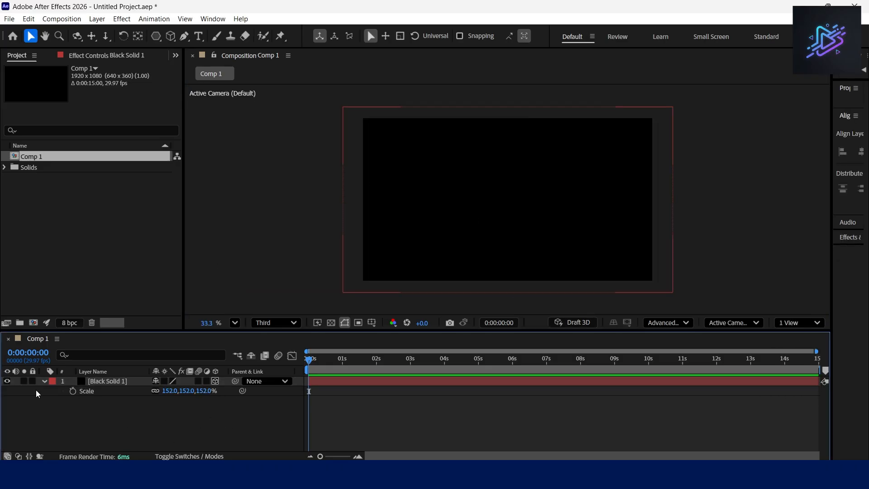
{"action": "left_click", "coordinate": [31, 381]}
{"action": "scroll", "coordinate": [631, 189], "scroll_direction": "up", "scroll_amount": 1}
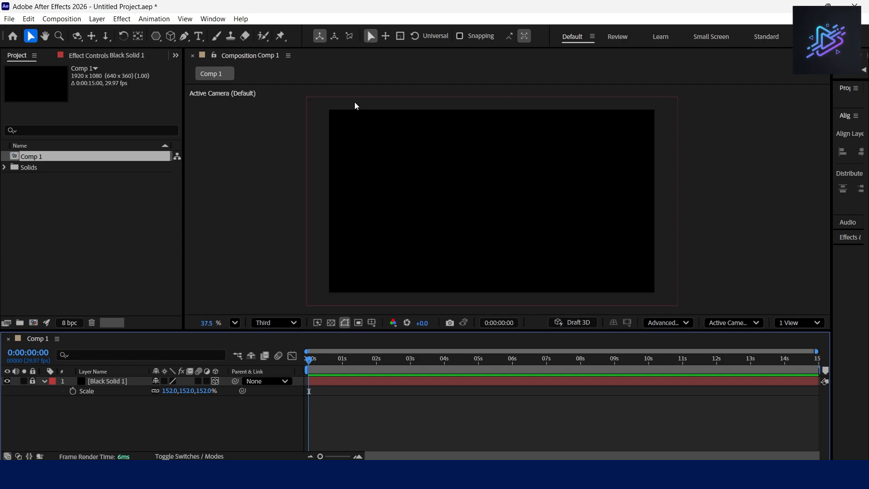
Step: Draw a 3D cylinder mesh near the composition's centre, with a radius of about 77 and a height of 320
{"action": "left_click", "coordinate": [171, 36]}
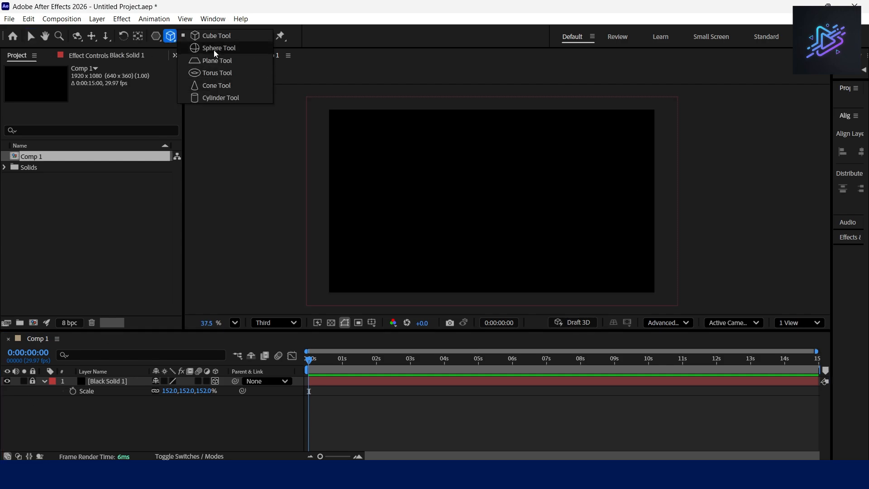
{"action": "left_click", "coordinate": [214, 96]}
{"action": "left_click_drag", "start_coordinate": [433, 184], "coordinate": [459, 238]}
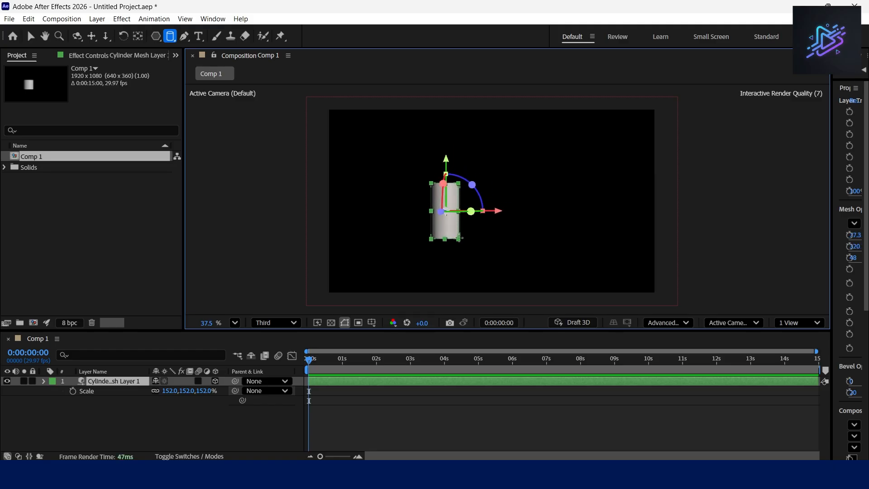
{"action": "key", "text": "v"}
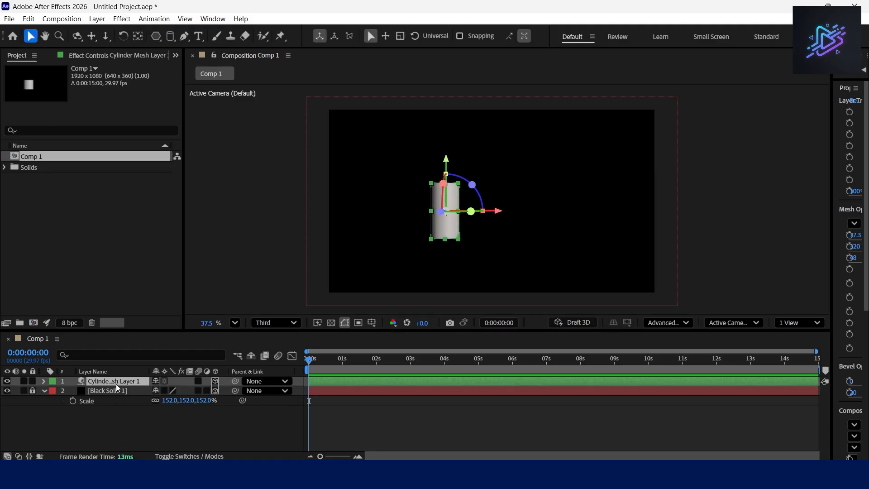
Step: Set the cylinder's Z Rotation to 90° so it lies horizontally, and collapse its layer properties
{"action": "key", "text": "r"}
{"action": "left_click", "coordinate": [171, 420]}
{"action": "key", "text": "Return"}
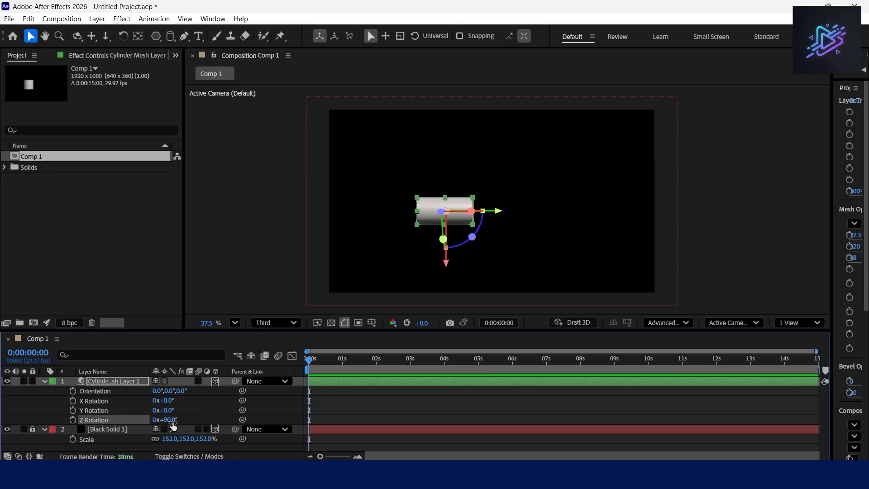
{"action": "left_click", "coordinate": [42, 382]}
Step: Move the cylinder to about X 908, Y 546 and make room to show its full mesh properties
{"action": "left_click_drag", "start_coordinate": [467, 227], "coordinate": [506, 219]}
{"action": "left_click", "coordinate": [816, 223]}
{"action": "left_click", "coordinate": [520, 201]}
{"action": "left_click_drag", "start_coordinate": [830, 225], "coordinate": [661, 204]}
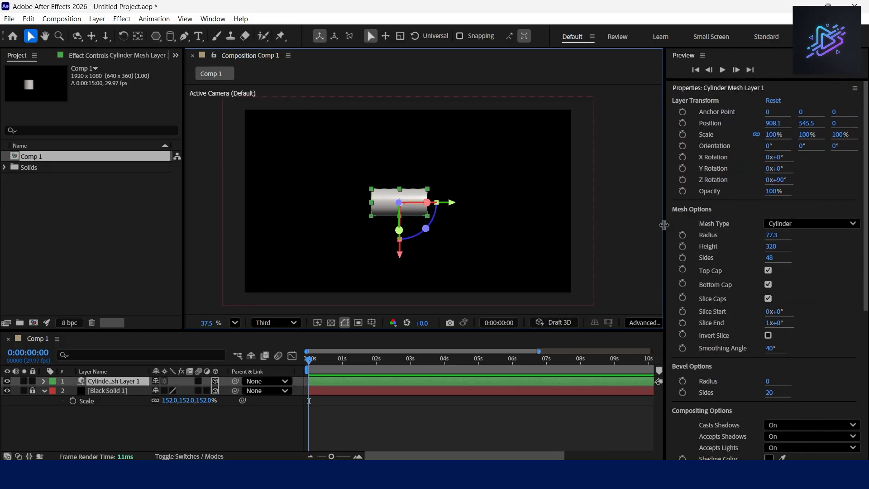
Step: Unlink the cylinder's scale axes and stretch its Y scale to 367%
{"action": "left_click", "coordinate": [756, 135]}
{"action": "mouse_move", "coordinate": [838, 137]}
{"action": "left_mouse_down"}
{"action": "mouse_move", "coordinate": [858, 137]}
{"action": "mouse_move", "coordinate": [804, 144]}
{"action": "mouse_move", "coordinate": [844, 137]}
{"action": "left_mouse_up"}
{"action": "key", "text": "ctrl+z"}
{"action": "left_click", "coordinate": [616, 206]}
{"action": "left_click", "coordinate": [332, 213]}
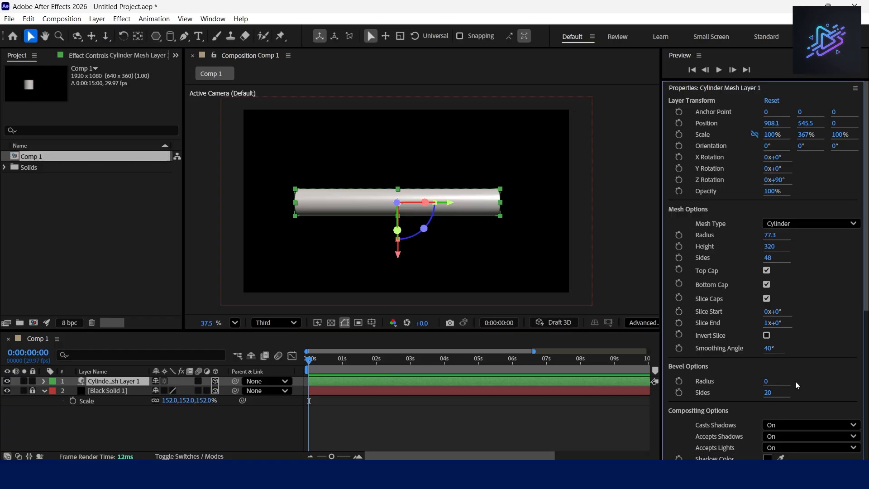
Step: Round the cylinder's ends with a bevel radius of about 86 and check the shape up close
{"action": "left_click_drag", "start_coordinate": [768, 385], "coordinate": [818, 383]}
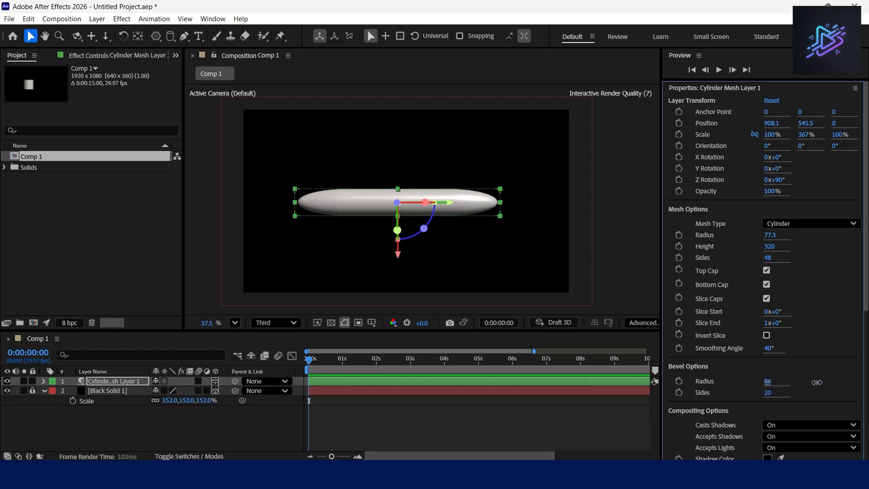
{"action": "left_click", "coordinate": [630, 220]}
{"action": "scroll", "coordinate": [245, 134], "scroll_direction": "up", "scroll_amount": 1}
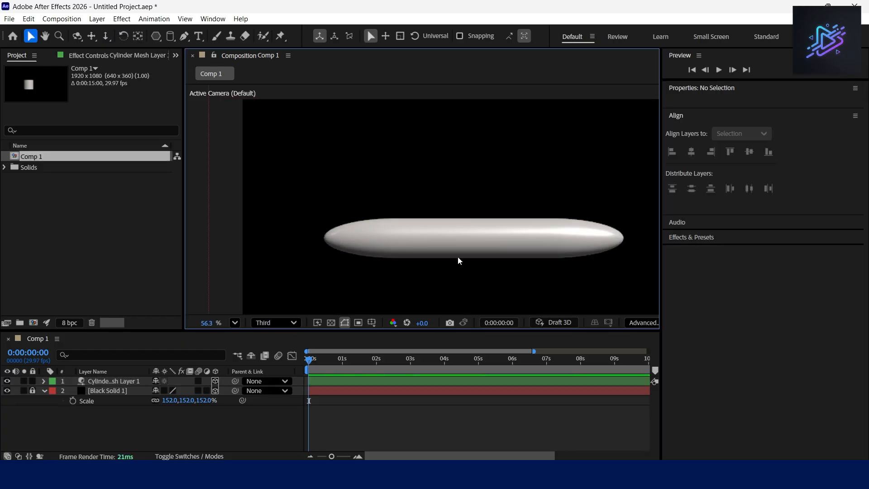
{"action": "left_click", "coordinate": [458, 255]}
{"action": "scroll", "coordinate": [242, 149], "scroll_direction": "down", "scroll_amount": 2}
{"action": "left_click", "coordinate": [550, 243]}
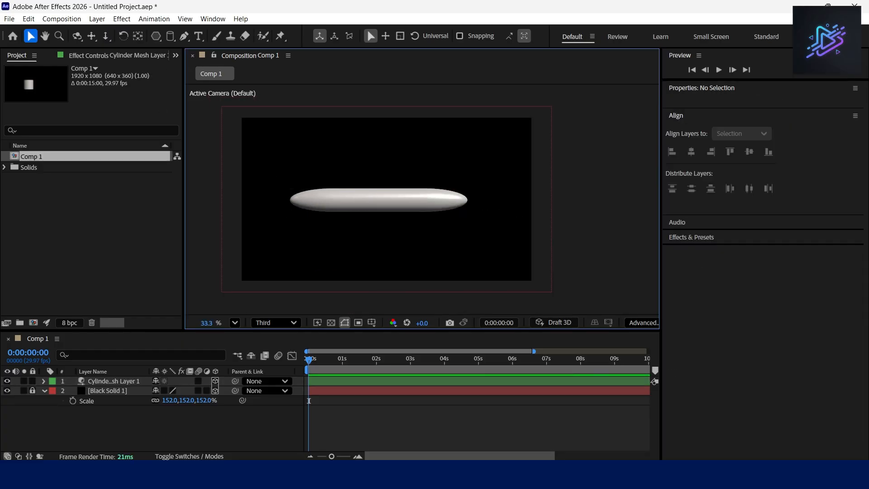
{"action": "left_click", "coordinate": [47, 395]}
Step: Draw a 3D cone mesh over the cylinder, with a top radius of about 171 and a height of about 341
{"action": "scroll", "coordinate": [328, 205], "scroll_direction": "up", "scroll_amount": 2}
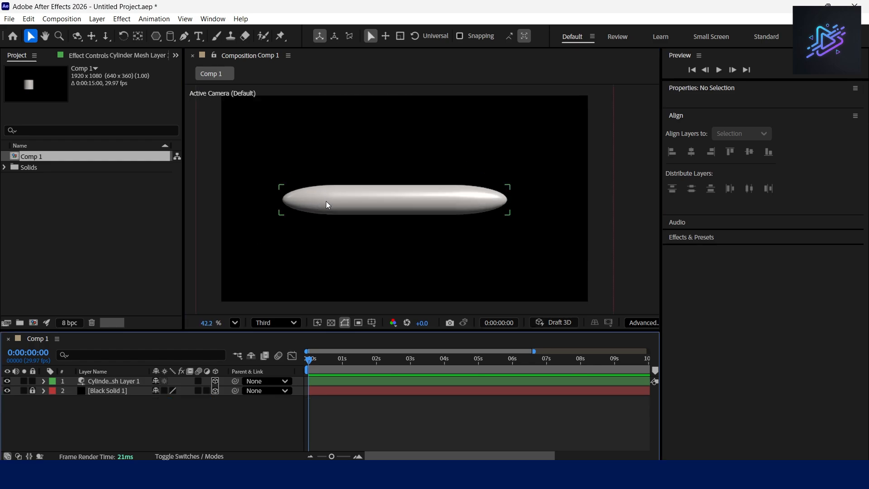
{"action": "left_click", "coordinate": [172, 40]}
{"action": "left_click", "coordinate": [223, 85]}
{"action": "left_click", "coordinate": [339, 175]}
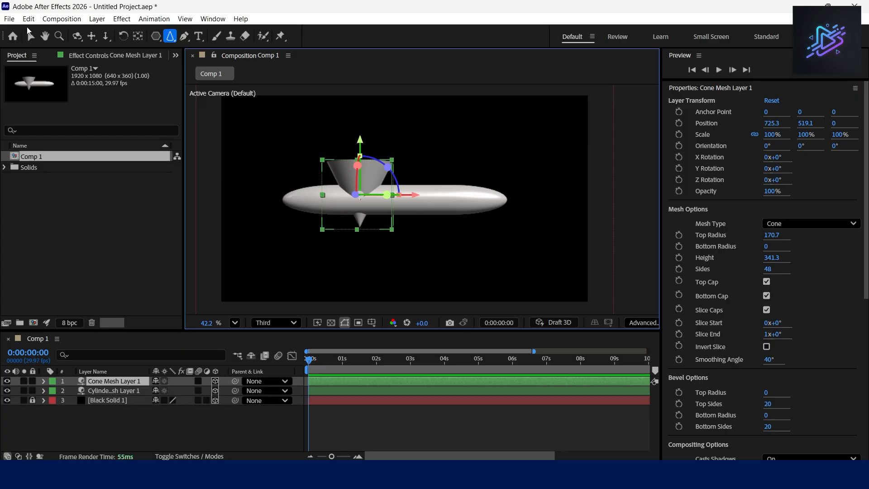
{"action": "left_click", "coordinate": [30, 35]}
Step: Set the cone's Z Rotation to 90° so it points along the cylinder's axis
{"action": "key", "text": "r"}
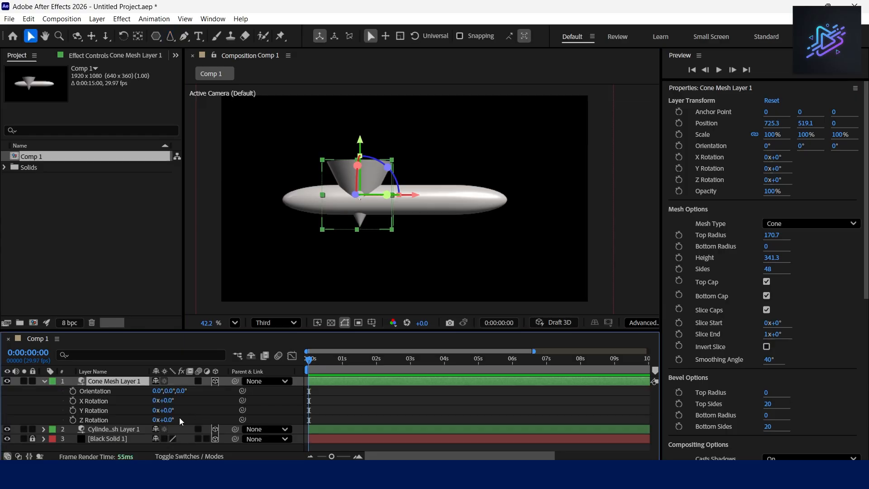
{"action": "left_click_drag", "start_coordinate": [173, 422], "coordinate": [229, 429]}
{"action": "left_click", "coordinate": [170, 420]}
{"action": "type", "text": "90"}
{"action": "key", "text": "Return"}
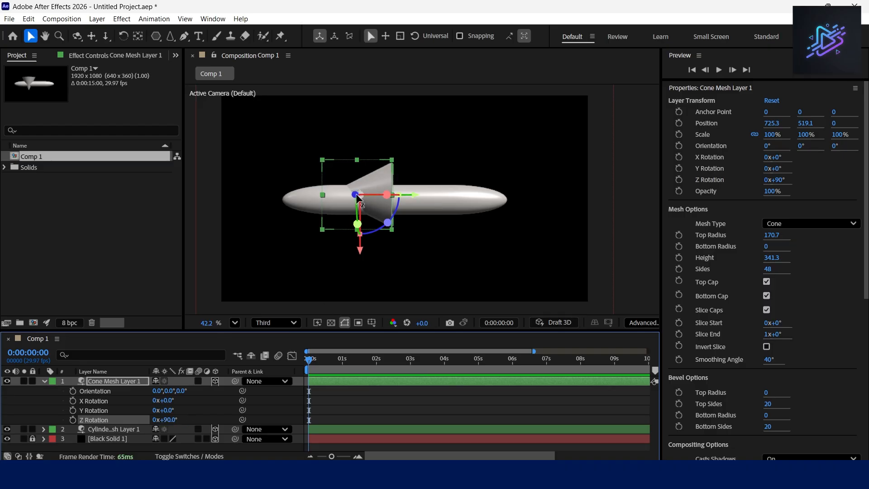
Step: Move the cone horizontally onto the cylinder's left end, at about X 358
{"action": "left_click_drag", "start_coordinate": [355, 194], "coordinate": [299, 206]}
{"action": "key", "text": "ctrl+z"}
{"action": "left_click_drag", "start_coordinate": [403, 199], "coordinate": [338, 203]}
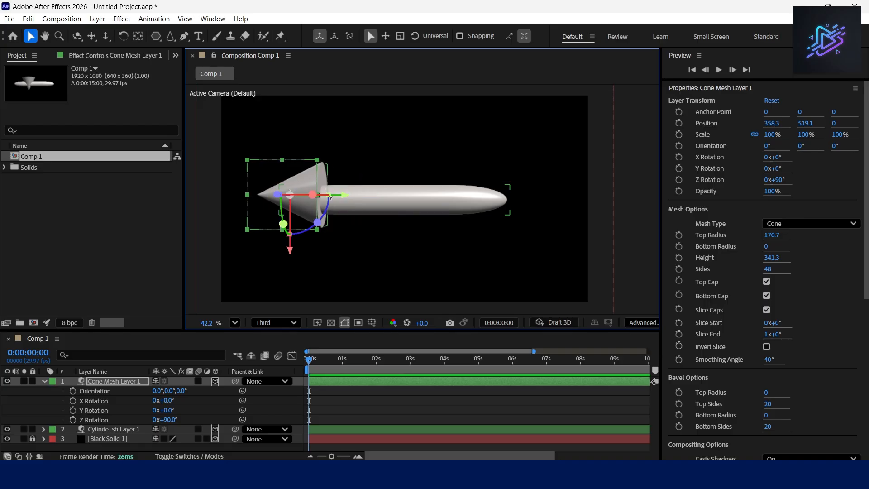
Step: Scale the cone down to 61% and lower it to about Y 538 to line up with the cylinder
{"action": "scroll", "coordinate": [302, 196], "scroll_direction": "up", "scroll_amount": 1}
{"action": "scroll", "coordinate": [302, 196], "scroll_direction": "up", "scroll_amount": 1}
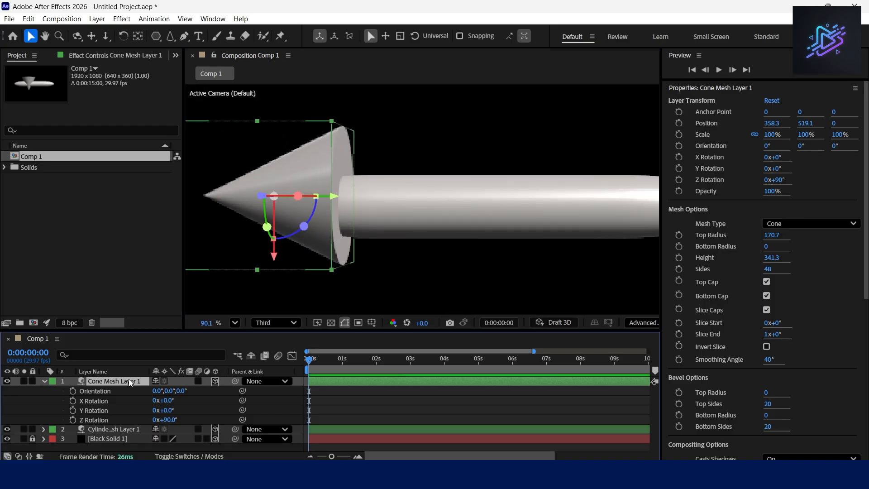
{"action": "key", "text": "s"}
{"action": "left_click_drag", "start_coordinate": [198, 391], "coordinate": [181, 391]}
{"action": "left_click_drag", "start_coordinate": [281, 253], "coordinate": [277, 268]}
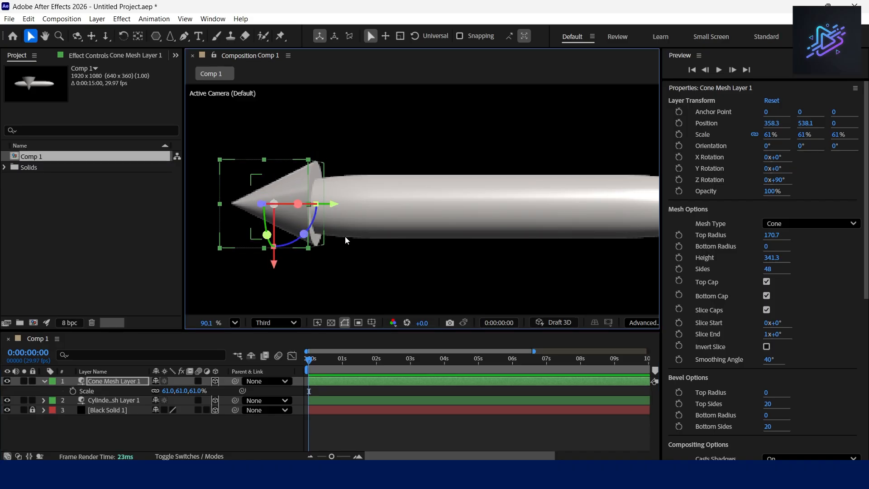
Step: Enlarge the cone to 78% scale, shift it slightly toward the cylinder, and check how the two shapes join
{"action": "mouse_move", "coordinate": [332, 205]}
{"action": "left_mouse_down"}
{"action": "mouse_move", "coordinate": [346, 205]}
{"action": "mouse_move", "coordinate": [338, 206]}
{"action": "left_mouse_up"}
{"action": "left_click_drag", "start_coordinate": [194, 392], "coordinate": [204, 391]}
{"action": "left_click_drag", "start_coordinate": [339, 205], "coordinate": [346, 204]}
{"action": "scroll", "coordinate": [348, 206], "scroll_direction": "down", "scroll_amount": 2}
{"action": "left_click", "coordinate": [372, 230]}
{"action": "scroll", "coordinate": [394, 223], "scroll_direction": "up", "scroll_amount": 1}
{"action": "left_click", "coordinate": [388, 217]}
{"action": "left_click", "coordinate": [586, 195]}
Step: Draw a 3D torus mesh above the cylinder, with a ring radius of about 160 and a pipe radius of about 27
{"action": "scroll", "coordinate": [396, 213], "scroll_direction": "up", "scroll_amount": 2}
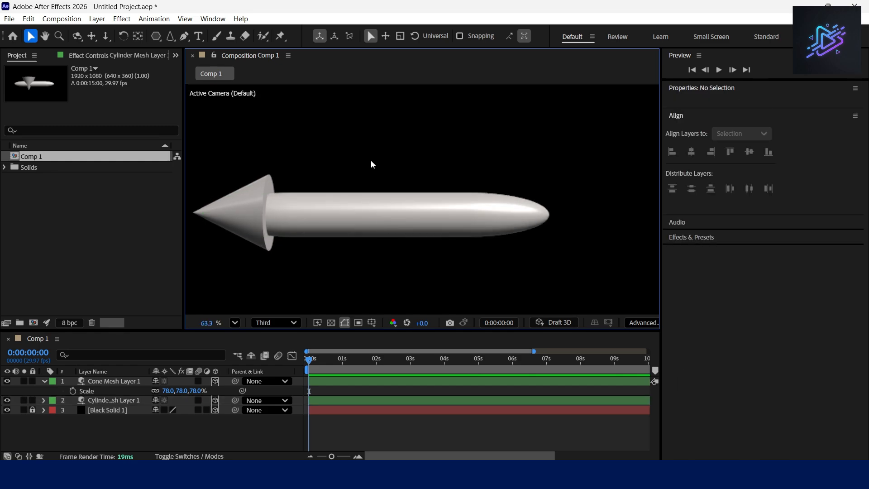
{"action": "left_click", "coordinate": [171, 39]}
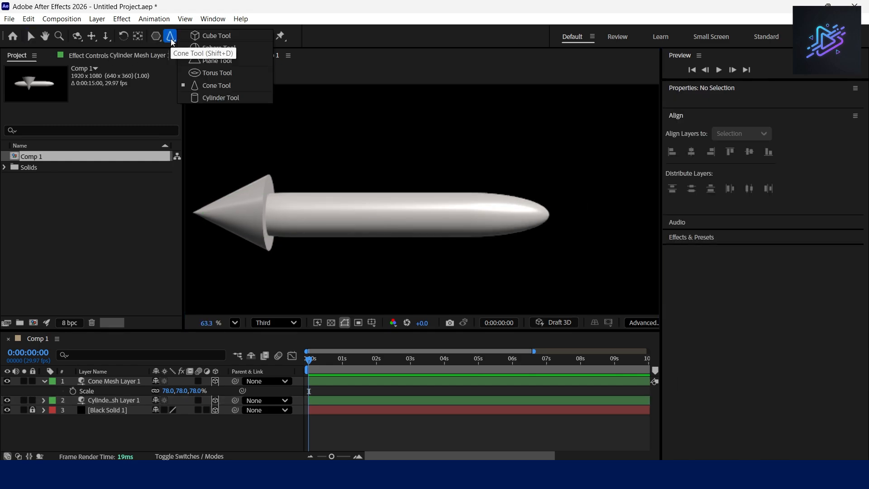
{"action": "left_click", "coordinate": [212, 74]}
{"action": "left_click", "coordinate": [357, 179]}
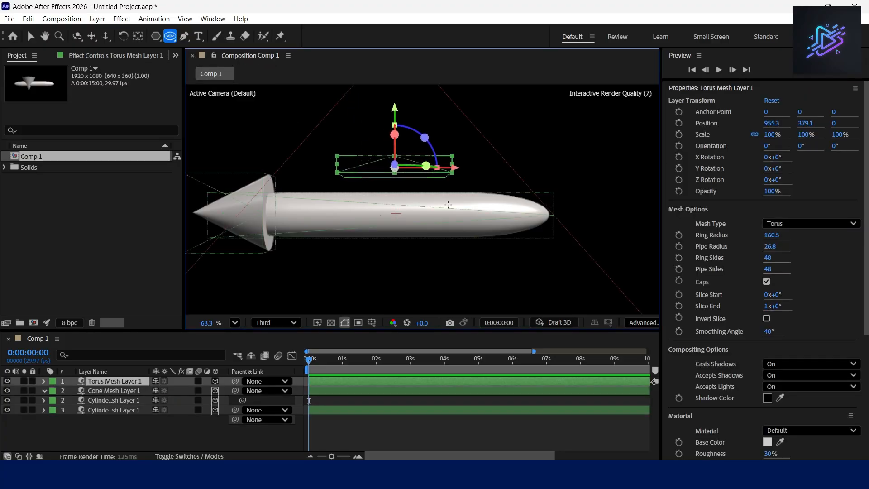
{"action": "key", "text": "v"}
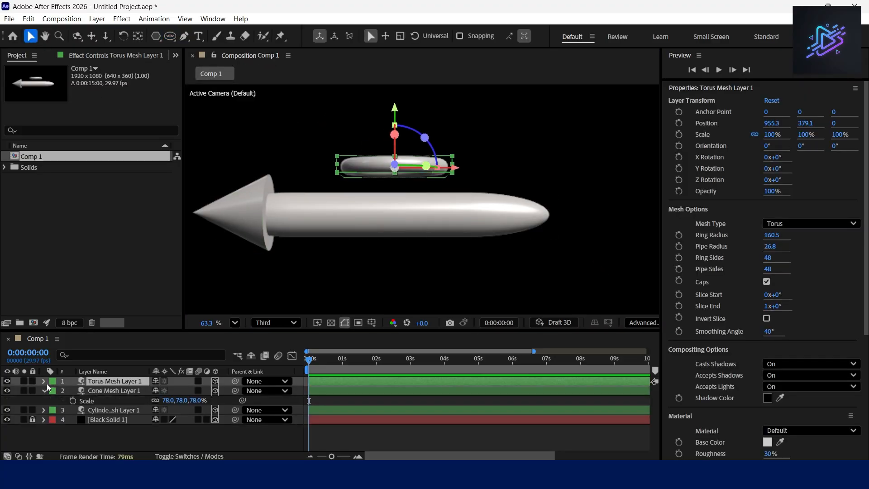
Step: Set the torus's Z Rotation to 90° so the ring stands upright across the cylinder's axis
{"action": "key", "text": "r"}
{"action": "left_click_drag", "start_coordinate": [168, 420], "coordinate": [189, 420]}
{"action": "left_click", "coordinate": [170, 419]}
{"action": "type", "text": "90"}
{"action": "key", "text": "Return"}
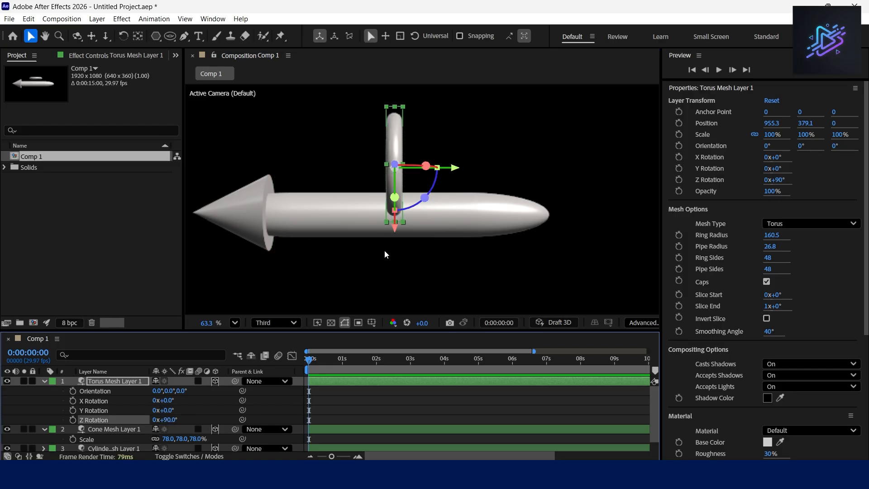
Step: Lower the torus to about Y 520 around the cylinder and scale it down to 61%
{"action": "left_click_drag", "start_coordinate": [395, 230], "coordinate": [395, 272]}
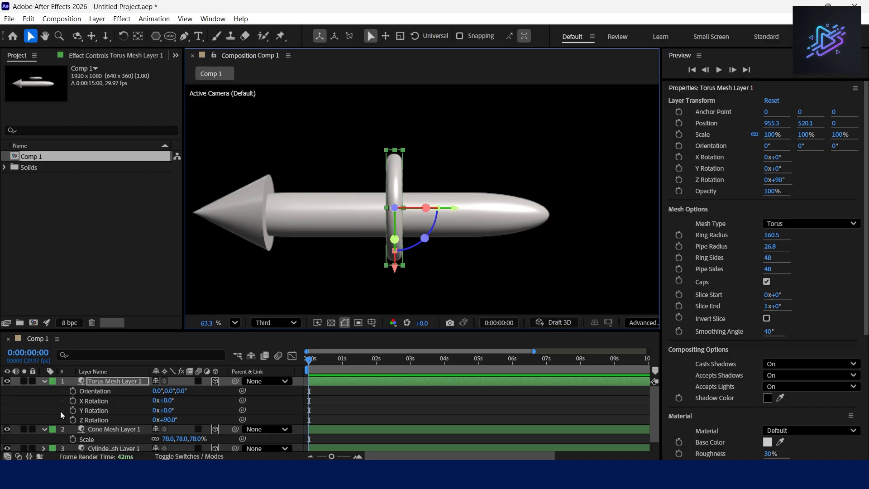
{"action": "key", "text": "s"}
{"action": "left_click_drag", "start_coordinate": [204, 392], "coordinate": [188, 400]}
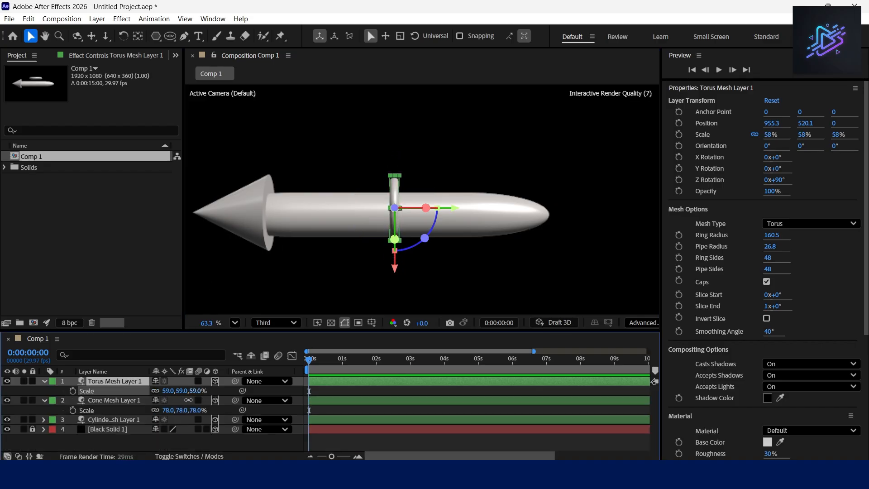
{"action": "left_click", "coordinate": [515, 287]}
Step: Slide the ring along the cylinder toward the cone to about X 716, centre it at about Y 536, and select its layer
{"action": "scroll", "coordinate": [422, 166], "scroll_direction": "up", "scroll_amount": 3}
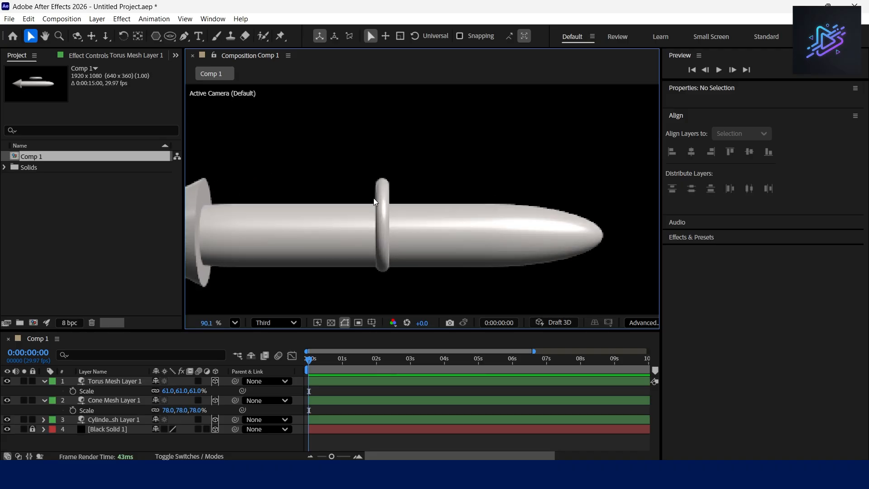
{"action": "left_click", "coordinate": [384, 197]}
{"action": "left_click_drag", "start_coordinate": [382, 287], "coordinate": [383, 290]}
{"action": "left_click_drag", "start_coordinate": [438, 228], "coordinate": [343, 241]}
{"action": "scroll", "coordinate": [303, 288], "scroll_direction": "up", "scroll_amount": 3}
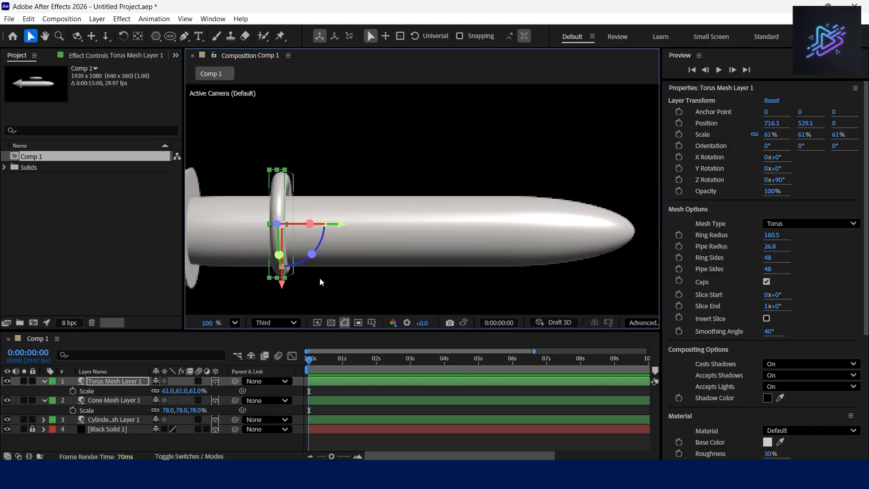
{"action": "left_click_drag", "start_coordinate": [277, 272], "coordinate": [278, 281]}
{"action": "left_click", "coordinate": [97, 385]}
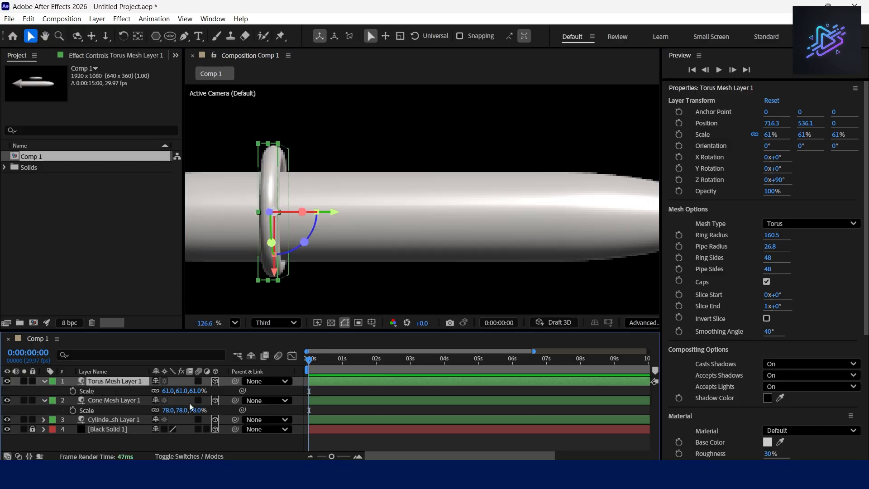
Step: Scale the torus ring down to 51% so it fits more closely around the cylinder
{"action": "left_click", "coordinate": [179, 395]}
{"action": "left_click", "coordinate": [217, 396]}
{"action": "left_click_drag", "start_coordinate": [192, 392], "coordinate": [189, 393]}
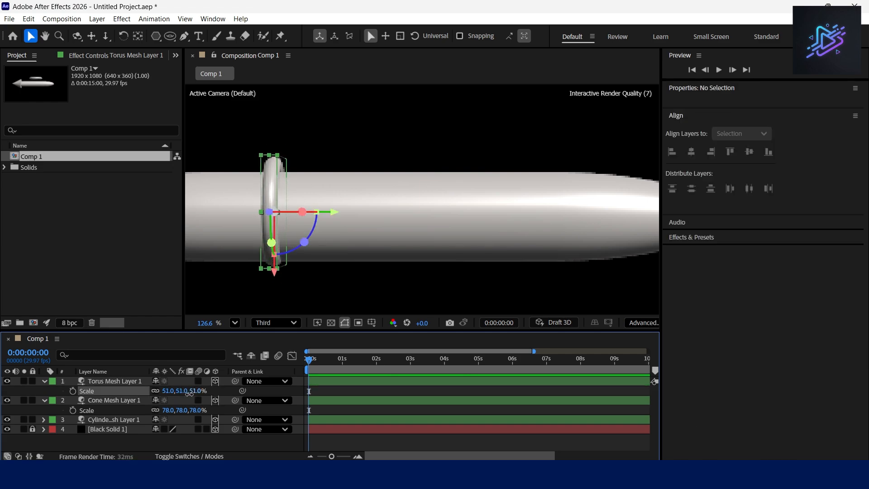
{"action": "scroll", "coordinate": [634, 196], "scroll_direction": "down", "scroll_amount": 3}
{"action": "left_click", "coordinate": [602, 131]}
{"action": "scroll", "coordinate": [303, 175], "scroll_direction": "down", "scroll_amount": 3}
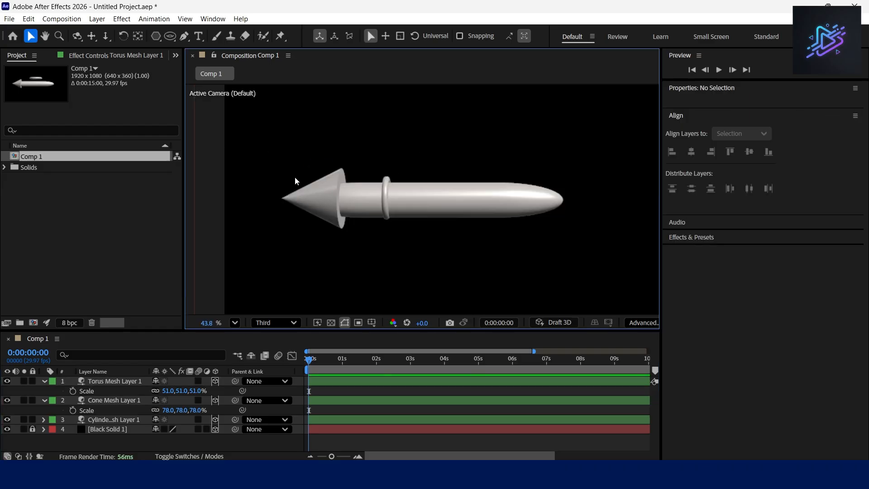
Step: Duplicate the ring and slide the copy along the cylinder away from the cone to about X 904
{"action": "scroll", "coordinate": [393, 298], "scroll_direction": "up", "scroll_amount": 2}
{"action": "scroll", "coordinate": [326, 187], "scroll_direction": "up", "scroll_amount": 2}
{"action": "left_click", "coordinate": [322, 188]}
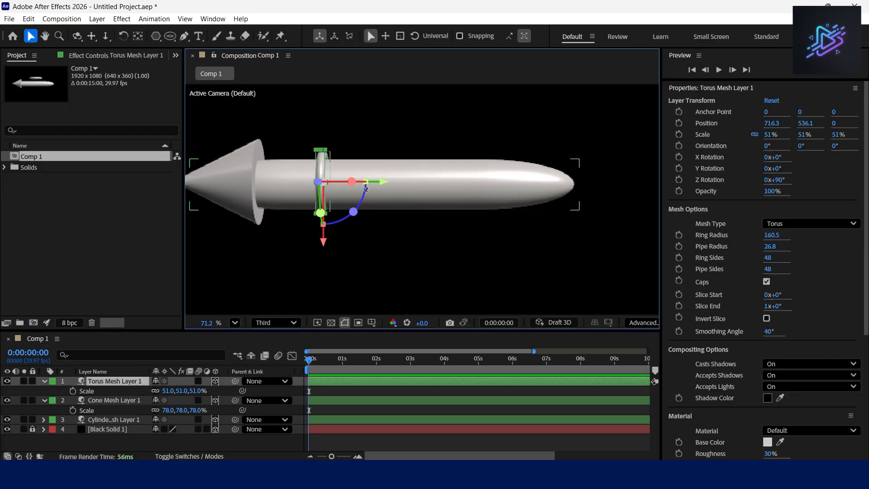
{"action": "key", "text": "ctrl+d"}
{"action": "left_click_drag", "start_coordinate": [369, 183], "coordinate": [441, 192]}
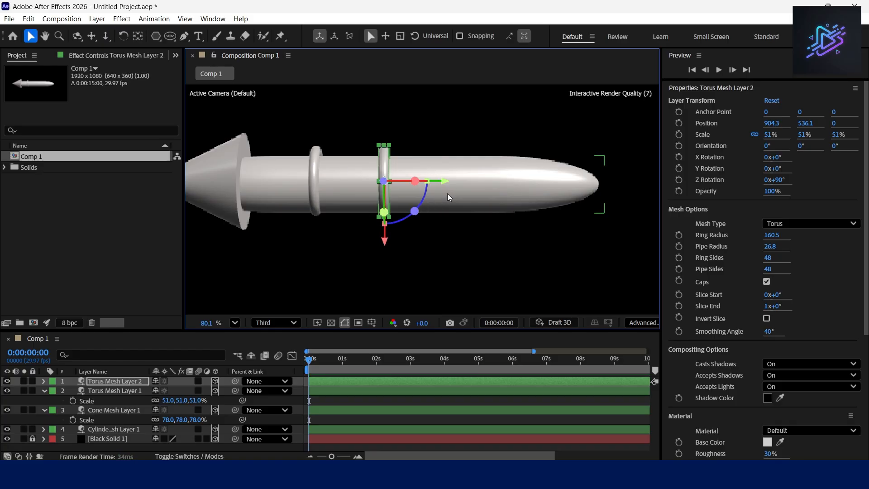
Step: Duplicate the second ring, slide the copy to about X 1141, and nudge the middle ring to even out the spacing
{"action": "key", "text": "ctrl+d"}
{"action": "left_click_drag", "start_coordinate": [443, 181], "coordinate": [528, 188]}
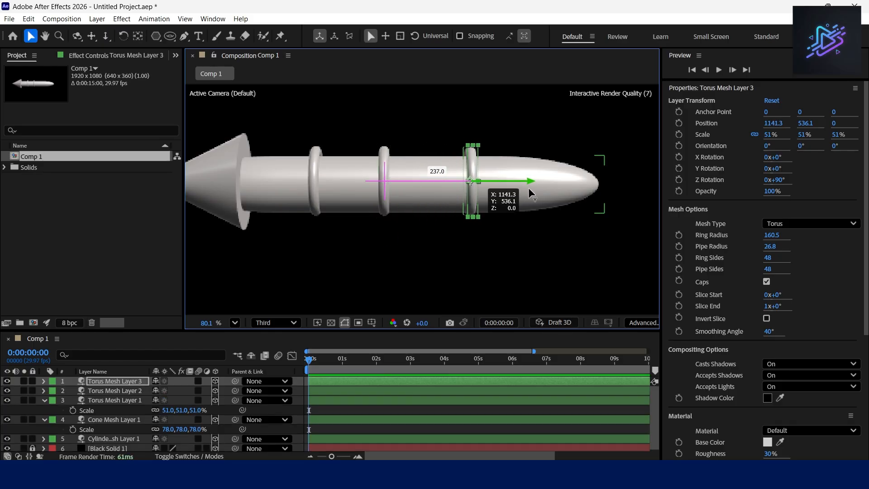
{"action": "left_click", "coordinate": [385, 186]}
{"action": "left_click_drag", "start_coordinate": [444, 184], "coordinate": [453, 182]}
{"action": "left_click", "coordinate": [429, 246]}
{"action": "scroll", "coordinate": [435, 248], "scroll_direction": "down", "scroll_amount": 3}
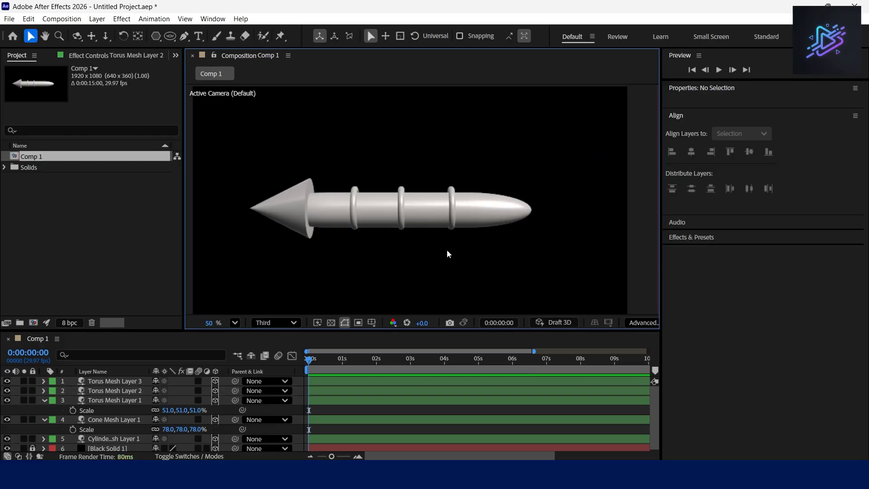
Step: Draw a polygon shape above the cylinder with an outer radius of about 125
{"action": "scroll", "coordinate": [584, 244], "scroll_direction": "up", "scroll_amount": 2}
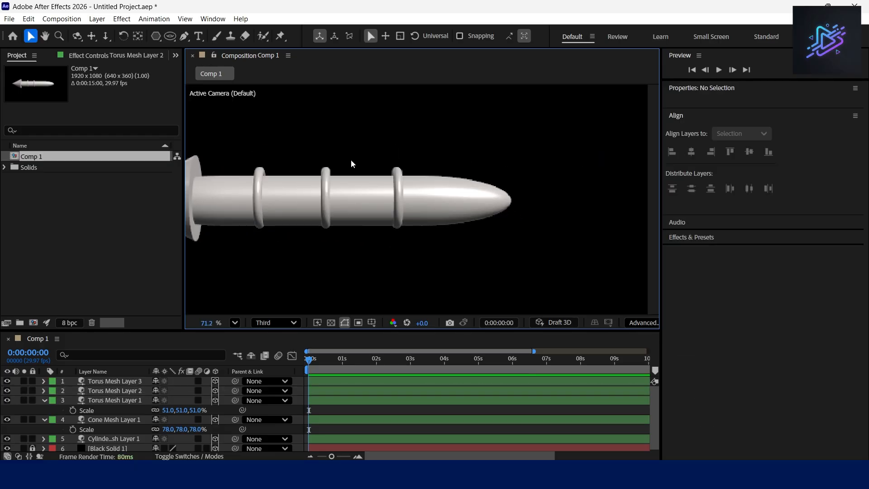
{"action": "scroll", "coordinate": [354, 132], "scroll_direction": "down", "scroll_amount": 2}
{"action": "scroll", "coordinate": [353, 132], "scroll_direction": "up", "scroll_amount": 1}
{"action": "key", "text": "q"}
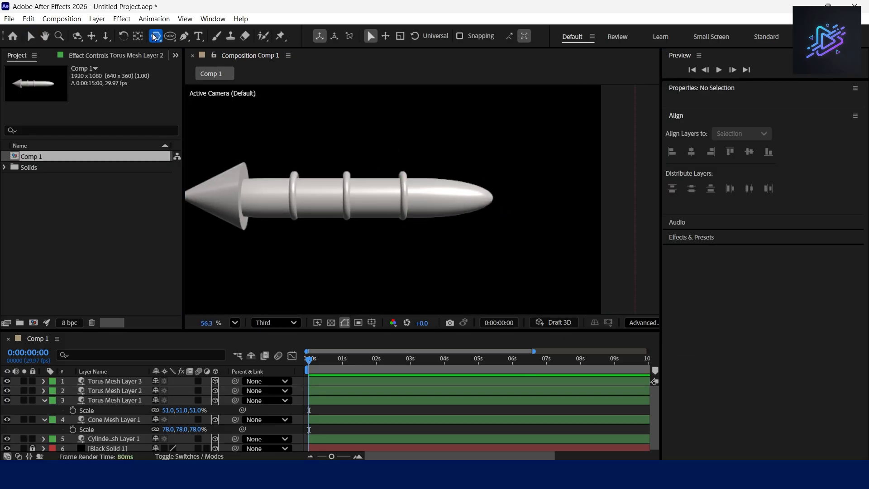
{"action": "left_click_drag", "start_coordinate": [347, 133], "coordinate": [370, 156]}
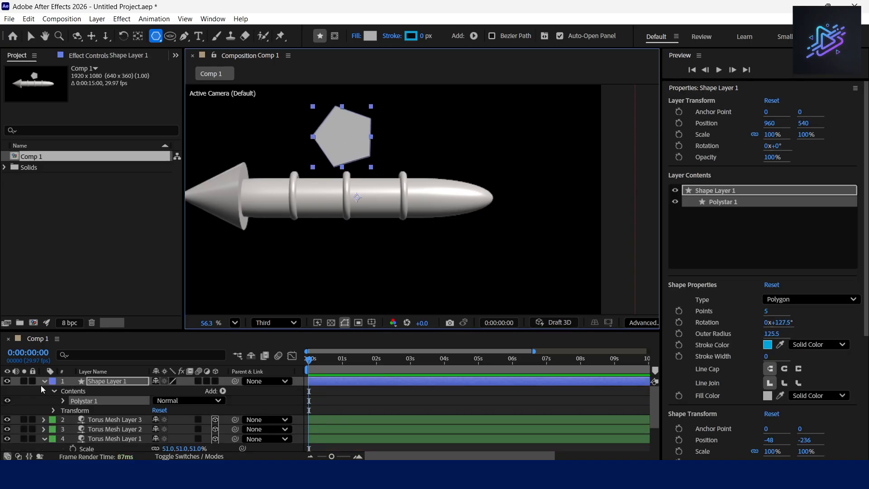
Step: Set the polygon's number of points to 3 to turn it into a triangle
{"action": "left_click", "coordinate": [63, 401]}
{"action": "left_click", "coordinate": [73, 410]}
{"action": "left_click", "coordinate": [155, 408]}
{"action": "type", "text": "3"}
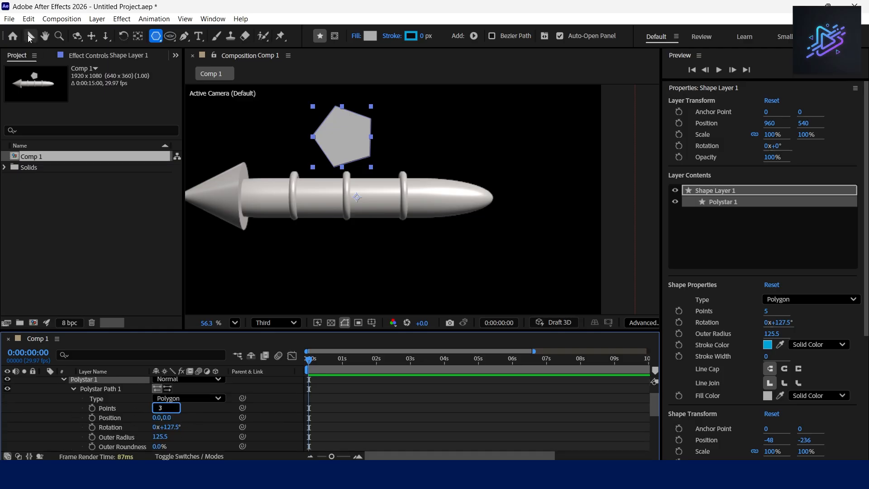
{"action": "left_click", "coordinate": [29, 35]}
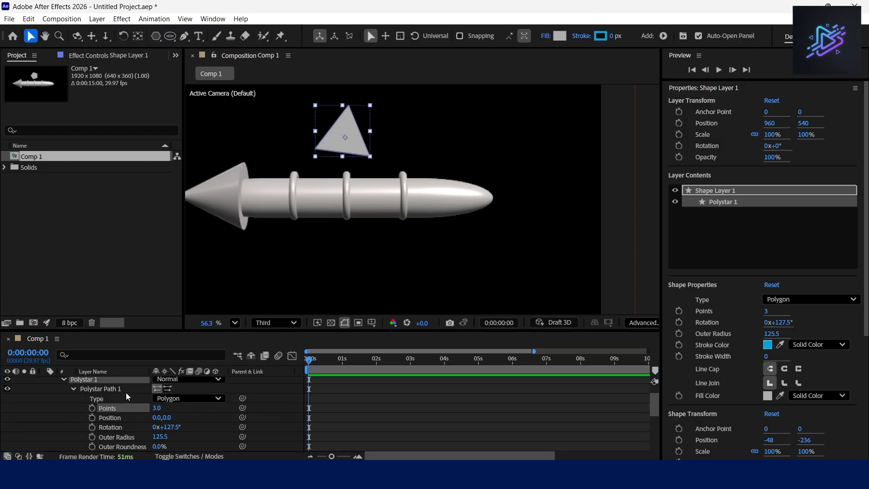
Step: Unlink the triangle layer's scale proportions and narrow its horizontal scale to 53%
{"action": "scroll", "coordinate": [111, 410], "scroll_direction": "up", "scroll_amount": 2}
{"action": "left_click", "coordinate": [122, 382]}
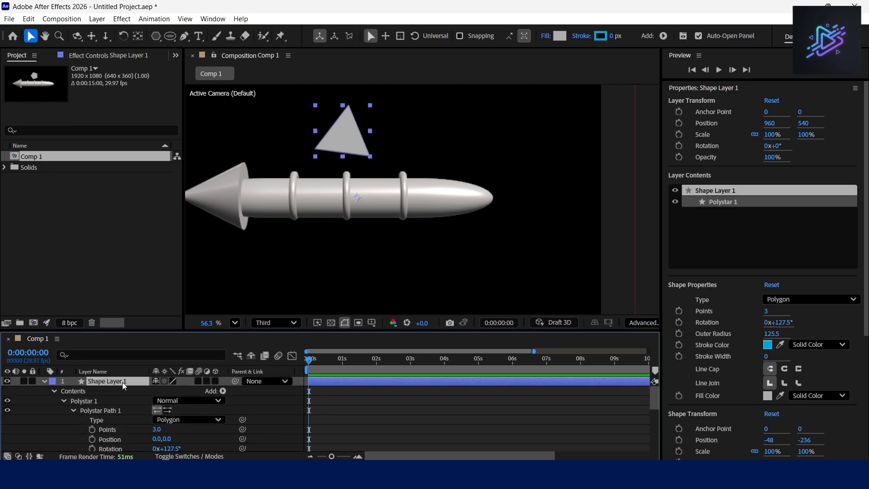
{"action": "key", "text": "s"}
{"action": "left_click", "coordinate": [155, 391]}
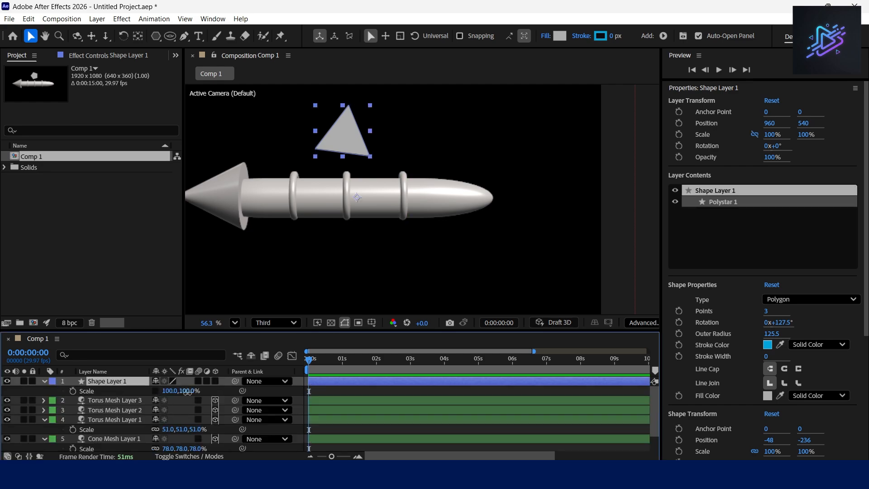
{"action": "left_click_drag", "start_coordinate": [170, 391], "coordinate": [147, 394]}
{"action": "left_click", "coordinate": [44, 381]}
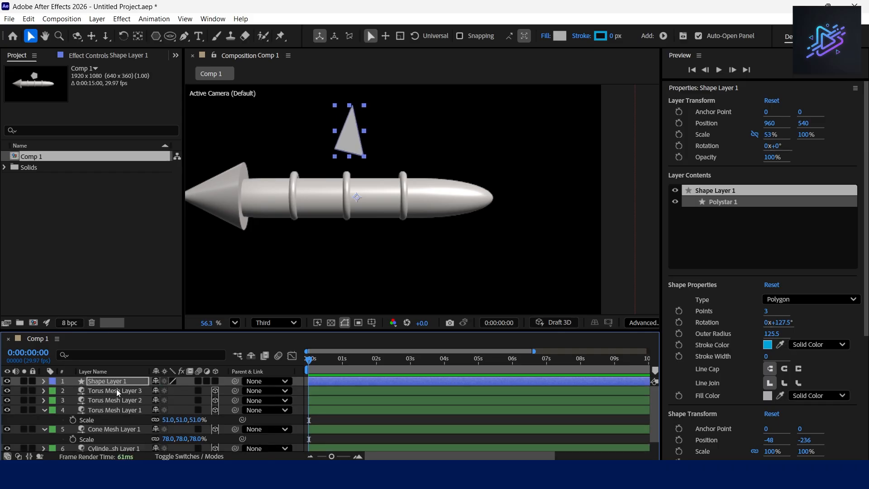
Step: Make the triangle a 3D layer and centre its anchor point in the shape
{"action": "left_click", "coordinate": [216, 381]}
{"action": "scroll", "coordinate": [435, 107], "scroll_direction": "up", "scroll_amount": 3}
{"action": "left_click_drag", "start_coordinate": [333, 153], "coordinate": [387, 164]}
{"action": "right_click", "coordinate": [129, 379]}
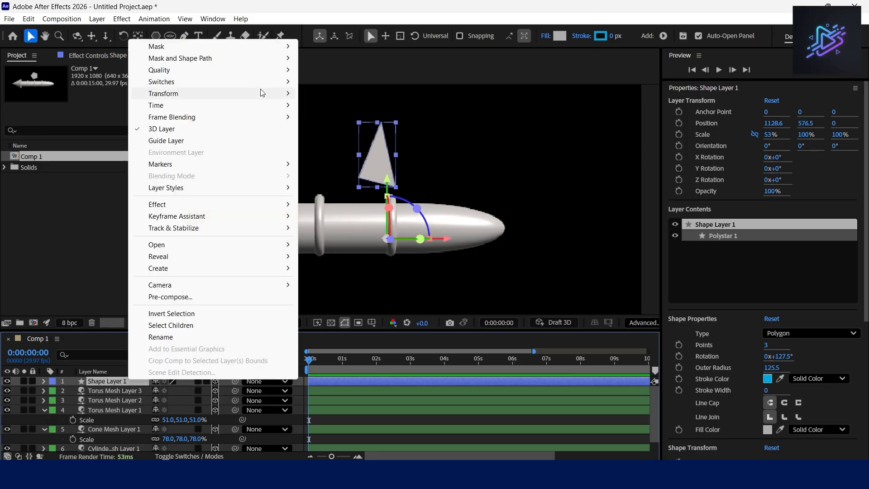
{"action": "left_click", "coordinate": [394, 221]}
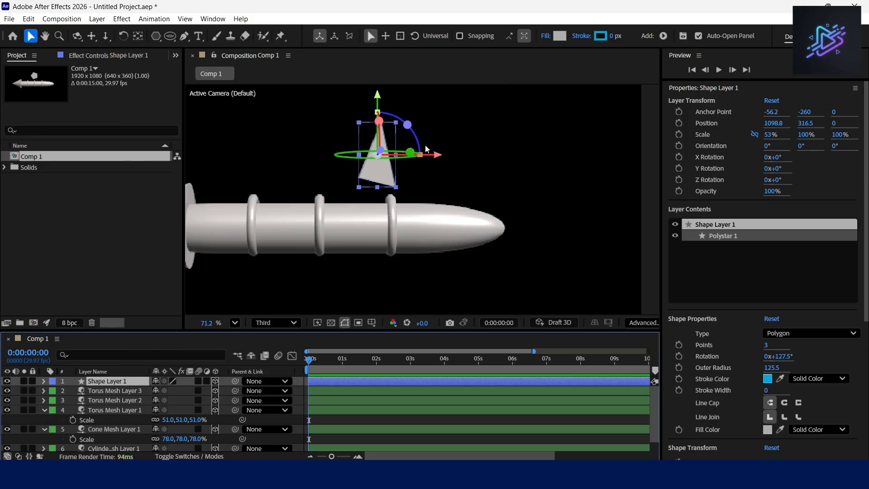
Step: Move the triangle above the cylinder's rounded end to about X 1283, Y 366, and set its Y Rotation to 54°
{"action": "left_click_drag", "start_coordinate": [393, 166], "coordinate": [453, 183]}
{"action": "scroll", "coordinate": [463, 194], "scroll_direction": "up", "scroll_amount": 4}
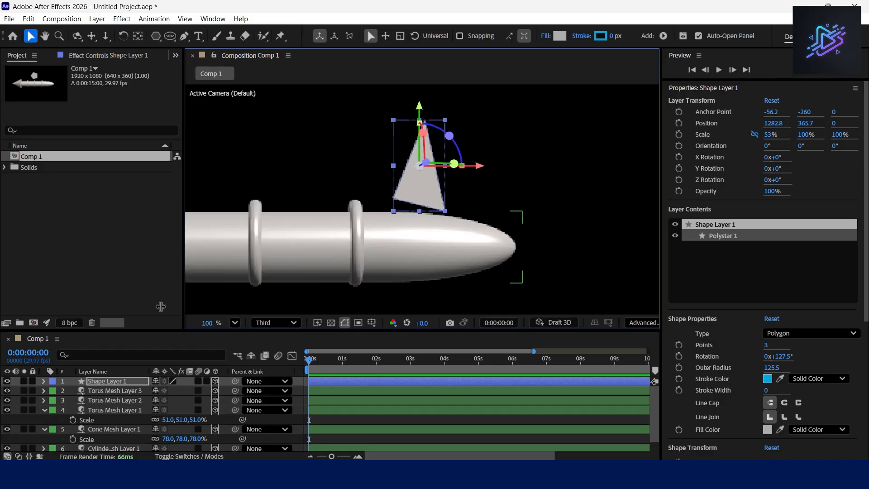
{"action": "key", "text": "r"}
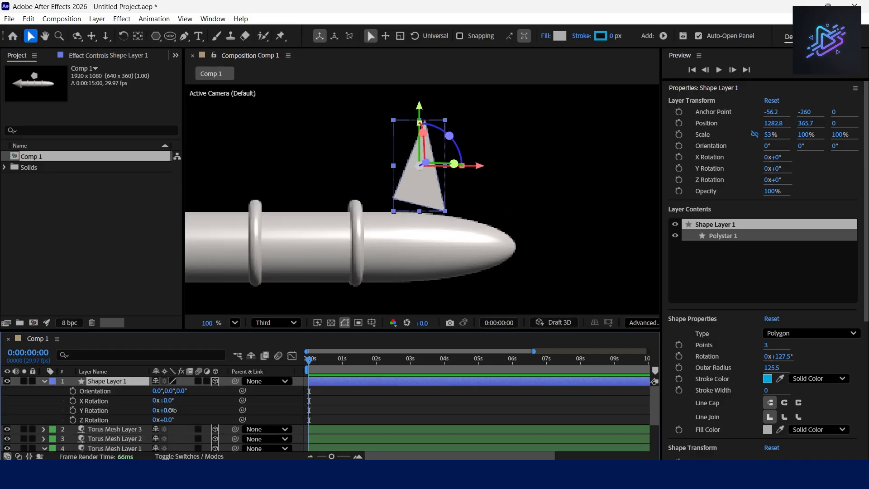
{"action": "left_click_drag", "start_coordinate": [170, 410], "coordinate": [202, 412]}
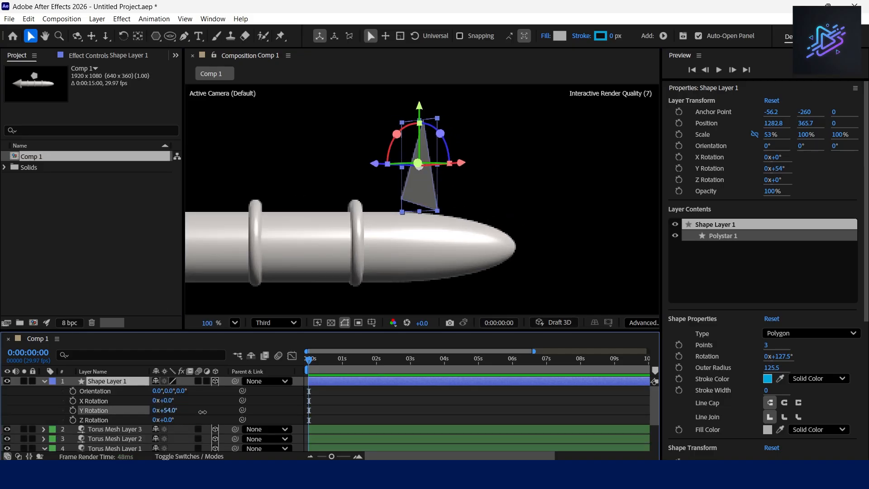
Step: Give the triangle thickness with an Extrusion Depth of 22 in its geometry options
{"action": "left_click", "coordinate": [45, 381]}
{"action": "left_click", "coordinate": [44, 381]}
{"action": "scroll", "coordinate": [84, 420], "scroll_direction": "down", "scroll_amount": 4}
{"action": "scroll", "coordinate": [99, 419], "scroll_direction": "up", "scroll_amount": 1}
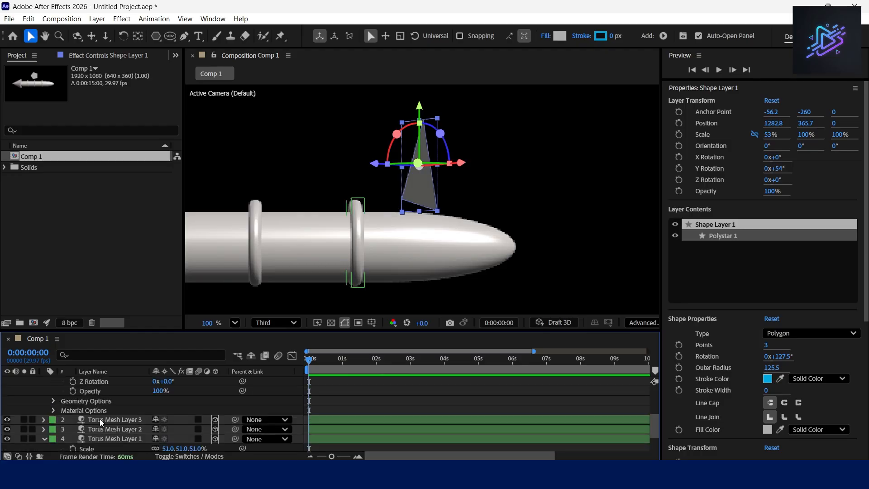
{"action": "left_click", "coordinate": [53, 401]}
{"action": "left_click_drag", "start_coordinate": [156, 443], "coordinate": [169, 440]}
{"action": "scroll", "coordinate": [137, 430], "scroll_direction": "down", "scroll_amount": 2}
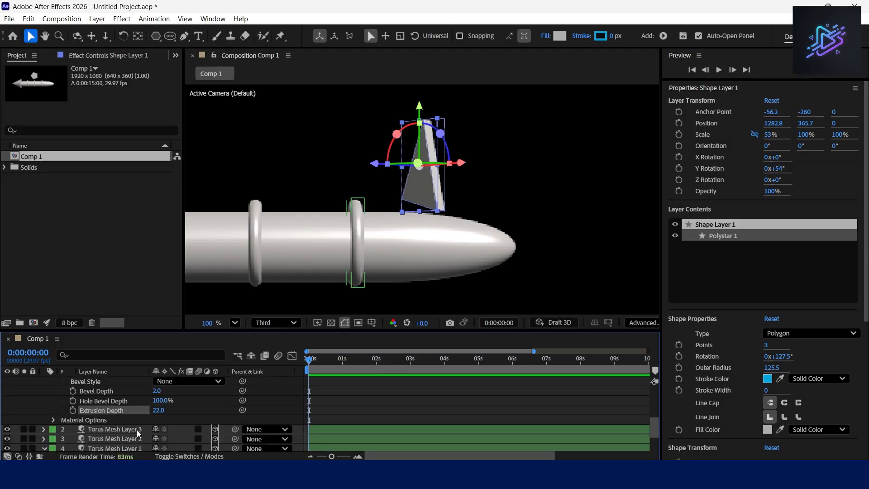
Step: Set the triangle's material to Diffuse 100%, Specular Intensity 98%, Specular Shininess 56% and Metal 0%
{"action": "left_click", "coordinate": [53, 419]}
{"action": "scroll", "coordinate": [136, 428], "scroll_direction": "down", "scroll_amount": 3}
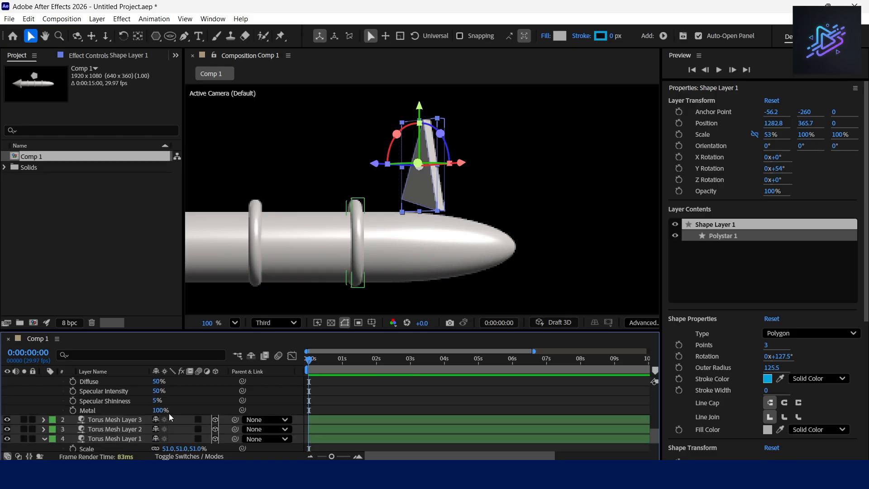
{"action": "left_click_drag", "start_coordinate": [156, 401], "coordinate": [201, 408]}
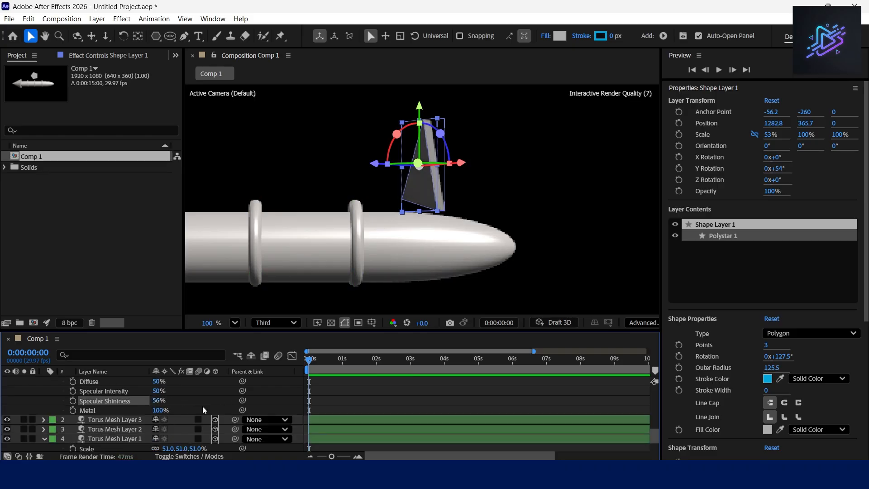
{"action": "scroll", "coordinate": [190, 410], "scroll_direction": "up", "scroll_amount": 3}
{"action": "left_click_drag", "start_coordinate": [154, 441], "coordinate": [99, 442]}
{"action": "left_click_drag", "start_coordinate": [158, 410], "coordinate": [213, 419]}
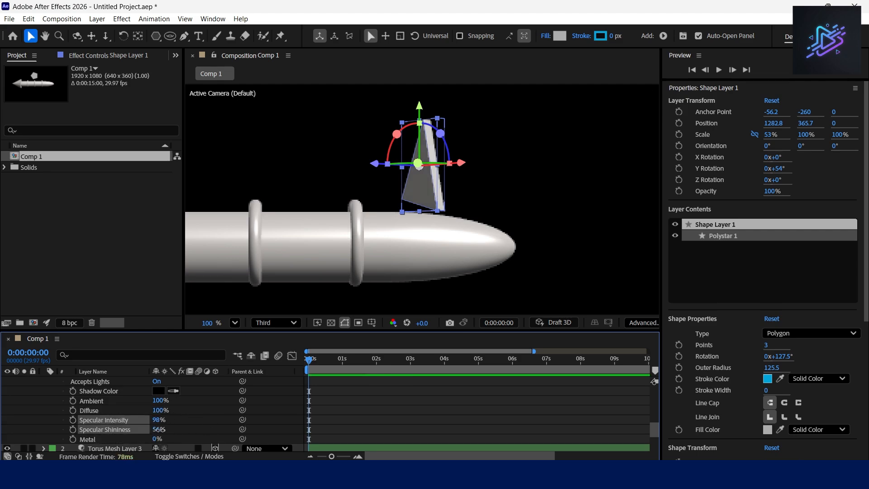
Step: Set the triangle's Y Rotation back to 0° so it faces the camera
{"action": "scroll", "coordinate": [136, 388], "scroll_direction": "up", "scroll_amount": 6}
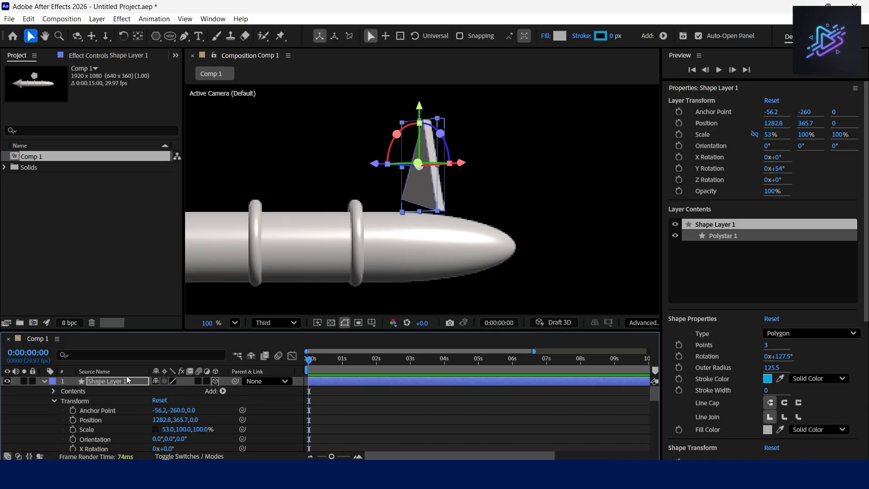
{"action": "key", "text": "r"}
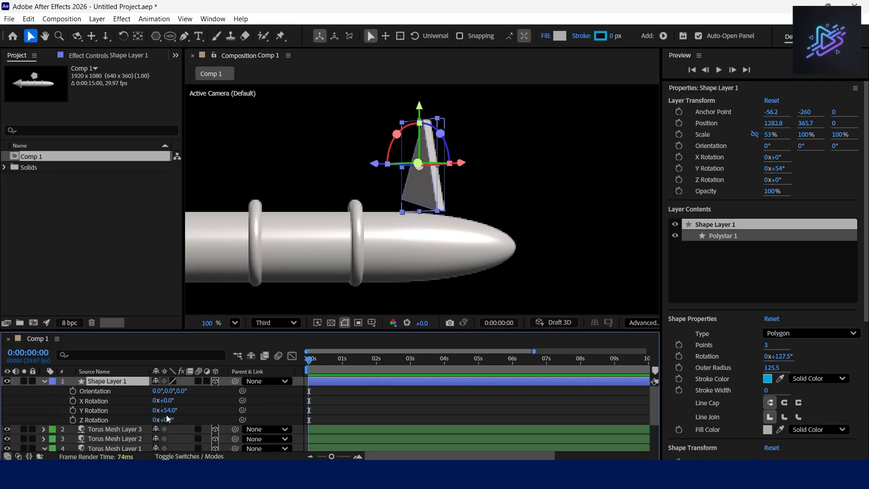
{"action": "left_click_drag", "start_coordinate": [166, 411], "coordinate": [149, 415]}
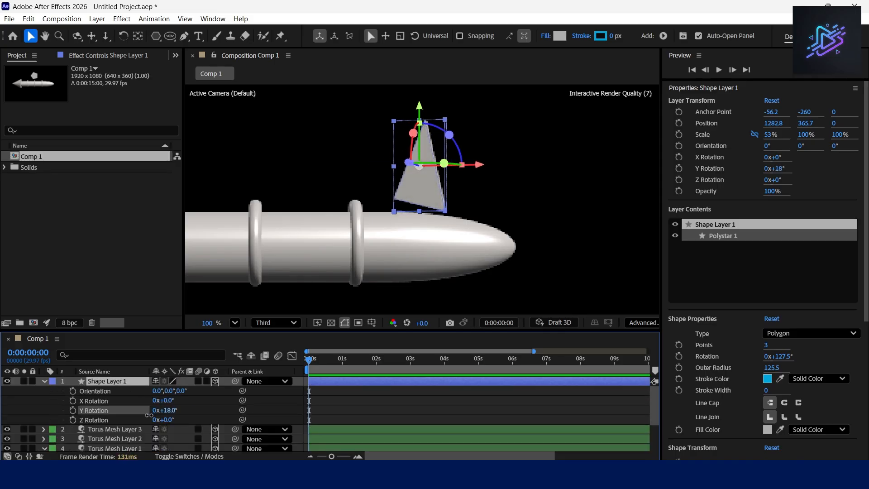
{"action": "key", "text": "Return"}
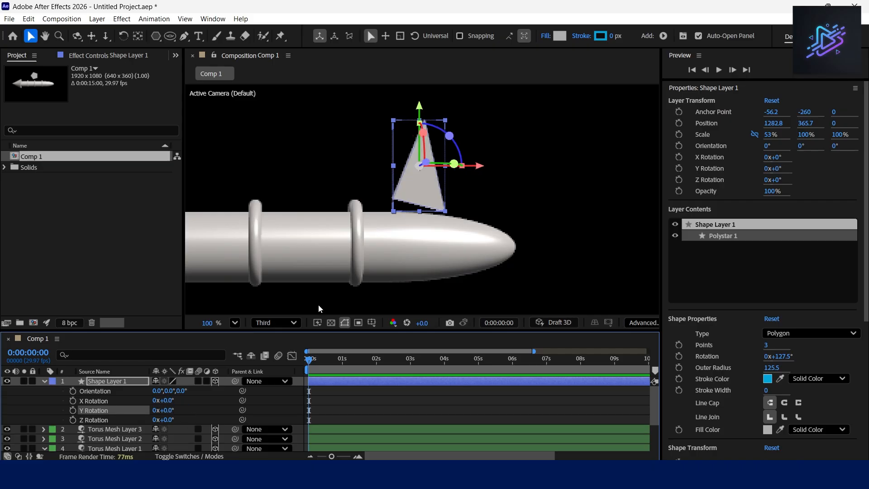
Step: Set the triangle's Z Rotation to 58° to tilt it toward the cylinder's rounded end
{"action": "left_click_drag", "start_coordinate": [171, 401], "coordinate": [211, 429]}
{"action": "key", "text": "ctrl+z"}
{"action": "left_click", "coordinate": [181, 421]}
{"action": "left_click", "coordinate": [174, 421]}
{"action": "left_click", "coordinate": [452, 191]}
{"action": "left_click", "coordinate": [436, 162]}
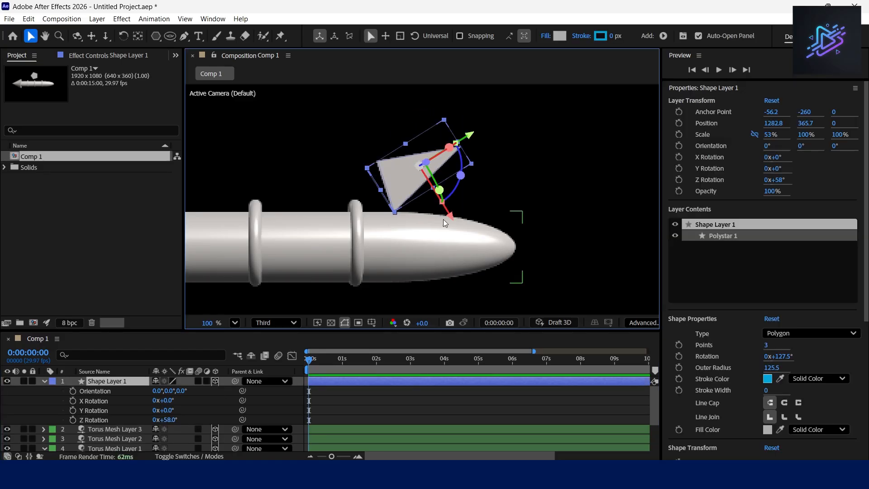
Step: Move the triangle onto the cylinder's rounded end as a fin, at about X 1376, Y 471
{"action": "left_click_drag", "start_coordinate": [450, 221], "coordinate": [473, 252]}
{"action": "left_click_drag", "start_coordinate": [496, 177], "coordinate": [486, 211]}
{"action": "left_click_drag", "start_coordinate": [420, 214], "coordinate": [461, 213]}
Step: Set the fin's Z Rotation to 44° and nudge it to about X 1388, Y 458
{"action": "left_click", "coordinate": [126, 382]}
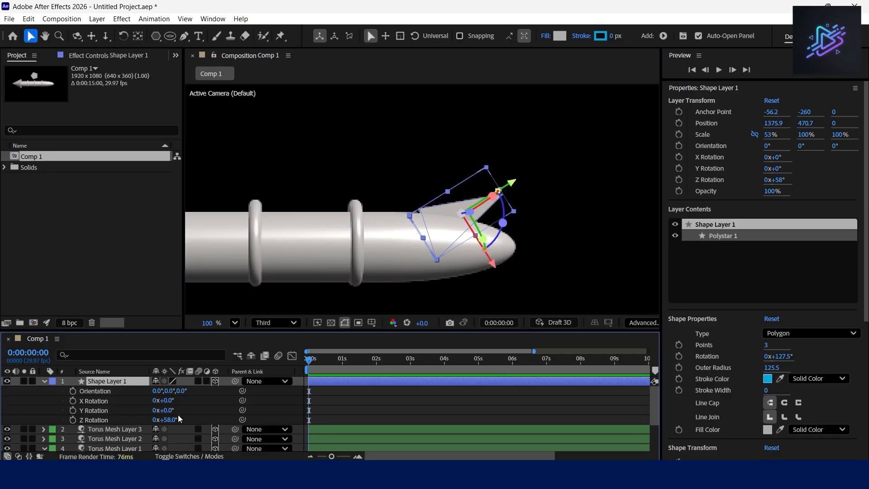
{"action": "left_click_drag", "start_coordinate": [162, 420], "coordinate": [158, 420]}
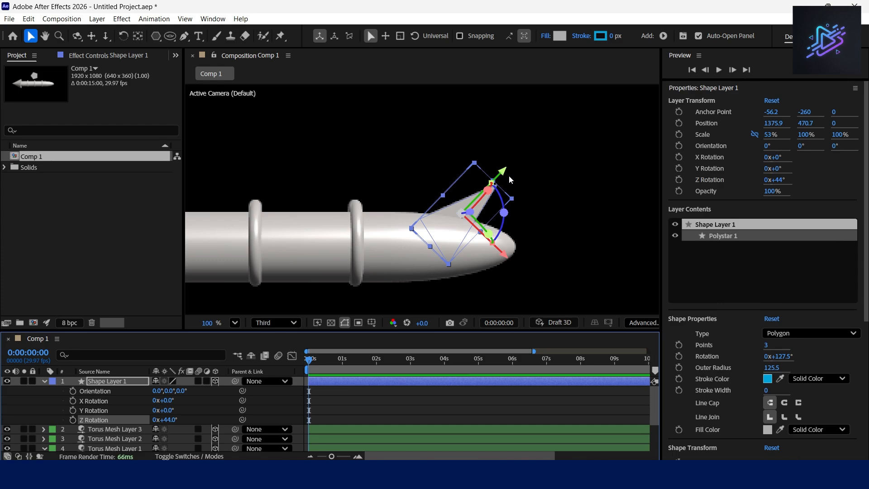
{"action": "left_click_drag", "start_coordinate": [510, 176], "coordinate": [514, 168]}
{"action": "left_click", "coordinate": [566, 172]}
{"action": "scroll", "coordinate": [457, 166], "scroll_direction": "down", "scroll_amount": 3}
{"action": "scroll", "coordinate": [466, 163], "scroll_direction": "up", "scroll_amount": 2}
{"action": "left_click", "coordinate": [461, 159]}
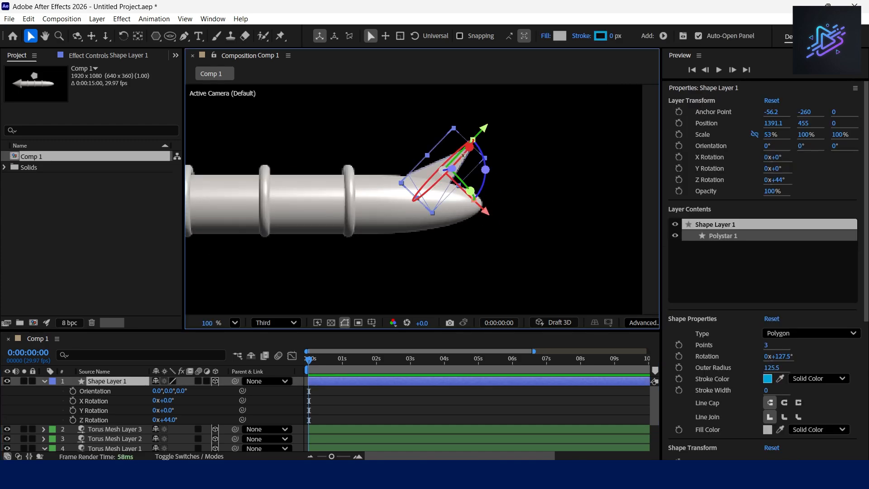
{"action": "scroll", "coordinate": [460, 160], "scroll_direction": "up", "scroll_amount": 2}
{"action": "left_click_drag", "start_coordinate": [460, 152], "coordinate": [458, 149]}
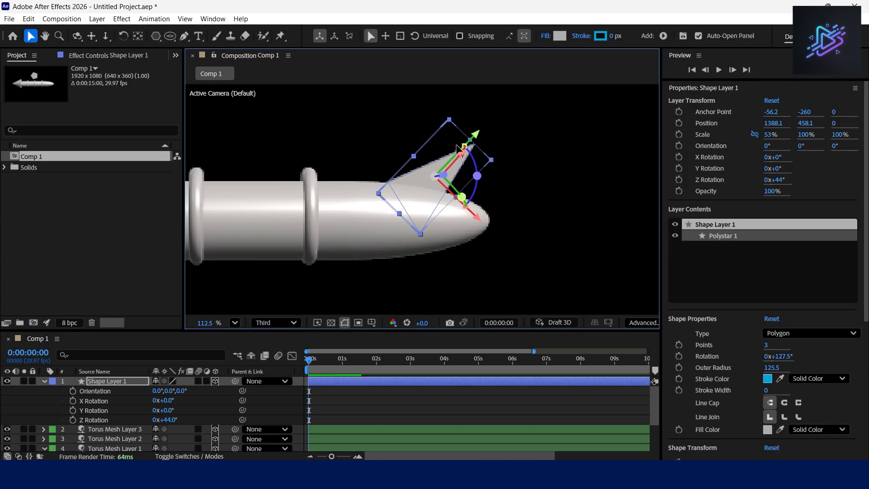
Step: Duplicate the fin and move the copy to the cylinder's underside at about X 1397, Y 553
{"action": "left_click", "coordinate": [44, 381]}
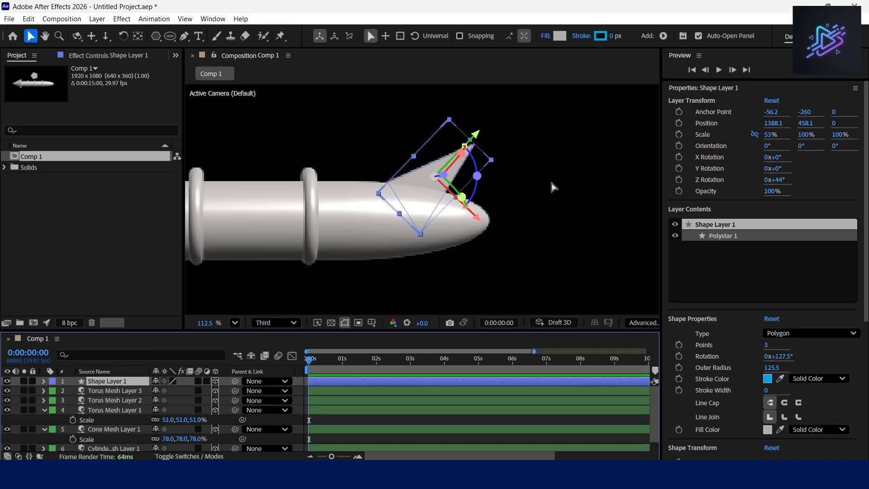
{"action": "key", "text": "ctrl+d"}
{"action": "left_click_drag", "start_coordinate": [434, 175], "coordinate": [435, 206]}
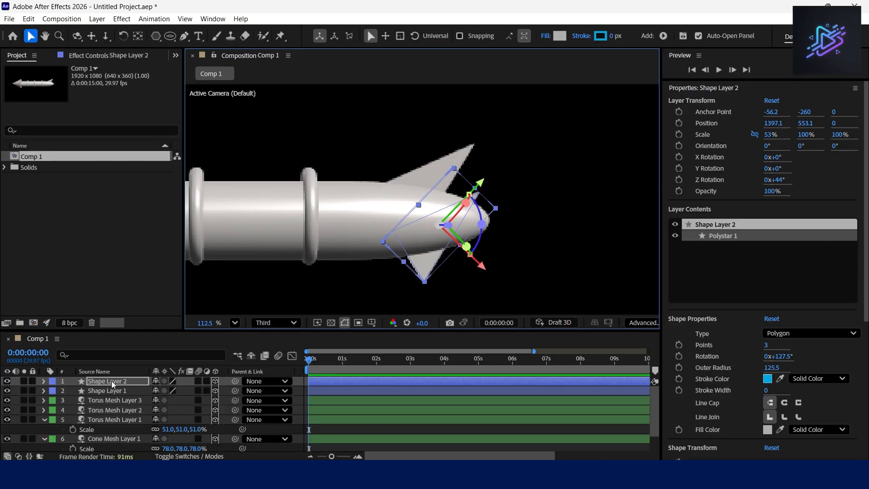
Step: Set the lower fin's Z Rotation to 113° and move it down the body's underside to about X 1373, Y 610
{"action": "key", "text": "r"}
{"action": "left_click_drag", "start_coordinate": [170, 422], "coordinate": [233, 446]}
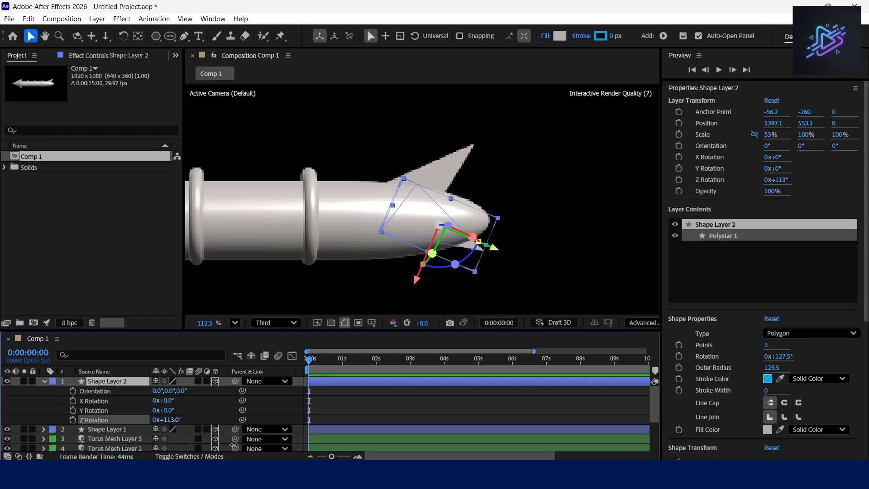
{"action": "left_click_drag", "start_coordinate": [417, 279], "coordinate": [428, 323]}
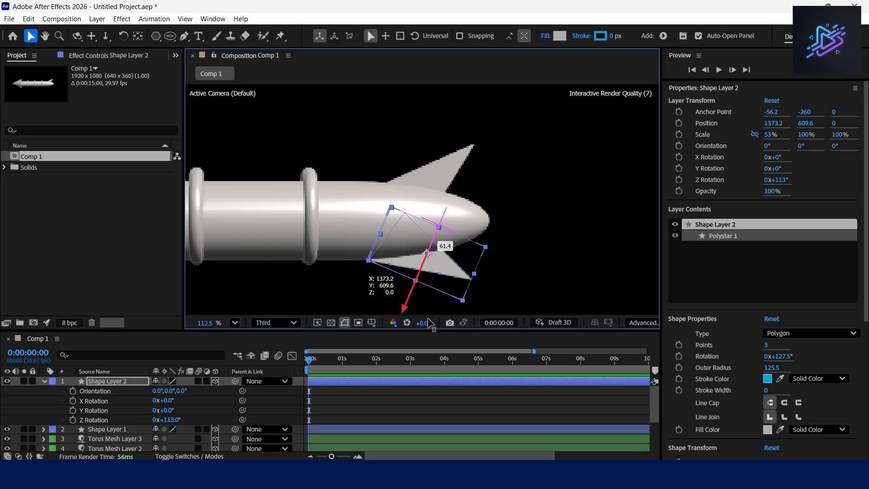
{"action": "left_click_drag", "start_coordinate": [428, 318], "coordinate": [429, 320]}
{"action": "left_click", "coordinate": [588, 222]}
{"action": "scroll", "coordinate": [588, 222], "scroll_direction": "down", "scroll_amount": 4}
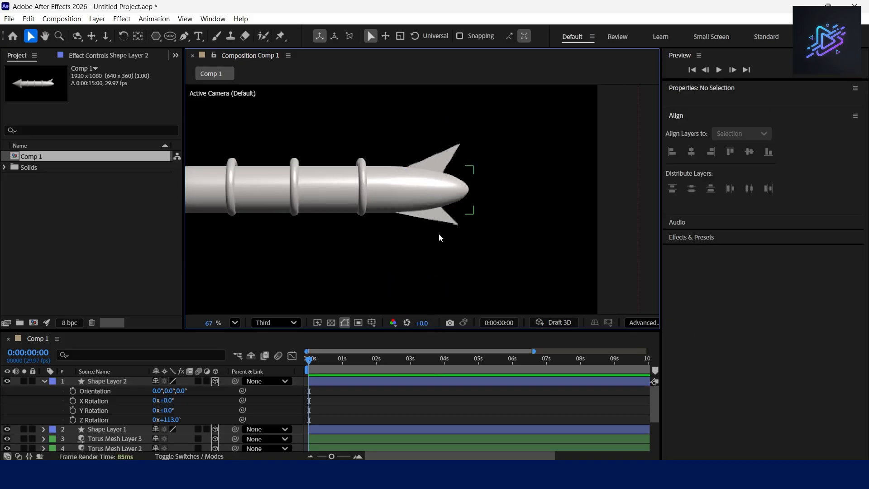
Step: Nudge the lower fin to about X 1378, Y 613, set its Z Rotation to 120°, and lower it slightly to mirror the upper fin
{"action": "scroll", "coordinate": [439, 233], "scroll_direction": "up", "scroll_amount": 4}
{"action": "left_click", "coordinate": [408, 202]}
{"action": "left_click_drag", "start_coordinate": [407, 187], "coordinate": [410, 189]}
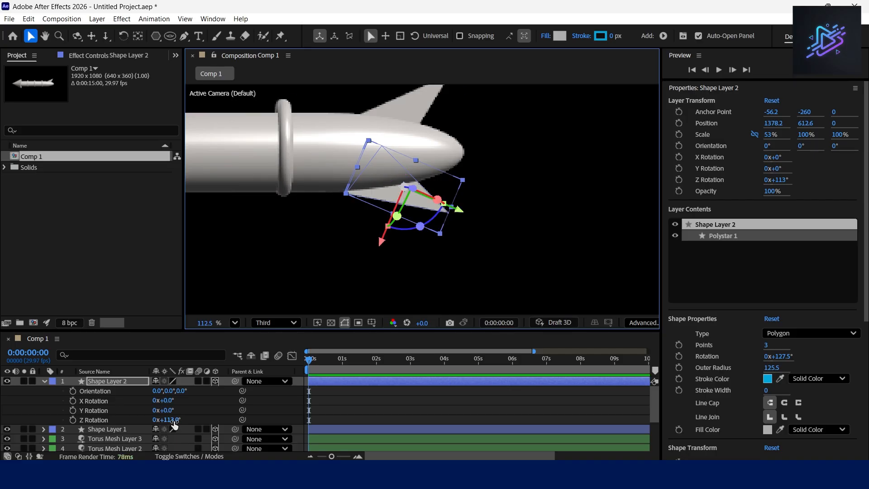
{"action": "left_click_drag", "start_coordinate": [175, 425], "coordinate": [175, 421]}
{"action": "scroll", "coordinate": [418, 218], "scroll_direction": "up", "scroll_amount": 2}
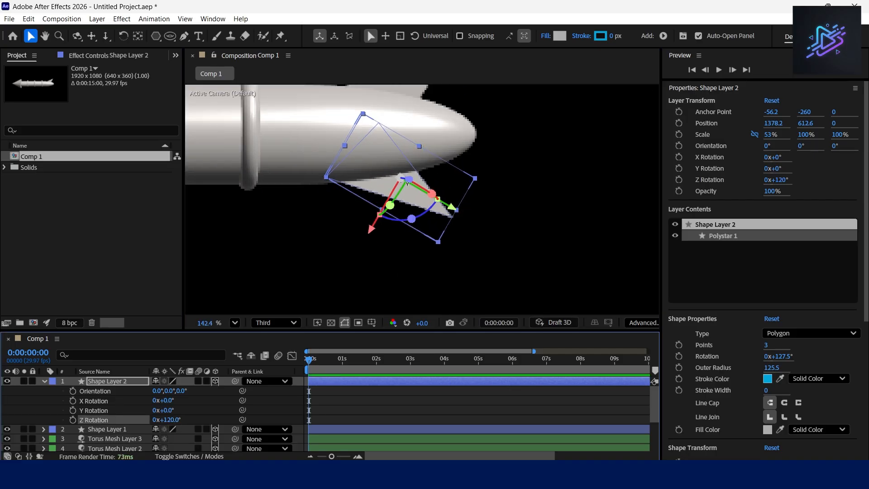
{"action": "left_click_drag", "start_coordinate": [401, 178], "coordinate": [402, 185]}
{"action": "scroll", "coordinate": [525, 204], "scroll_direction": "down", "scroll_amount": 2}
{"action": "left_click", "coordinate": [491, 210]}
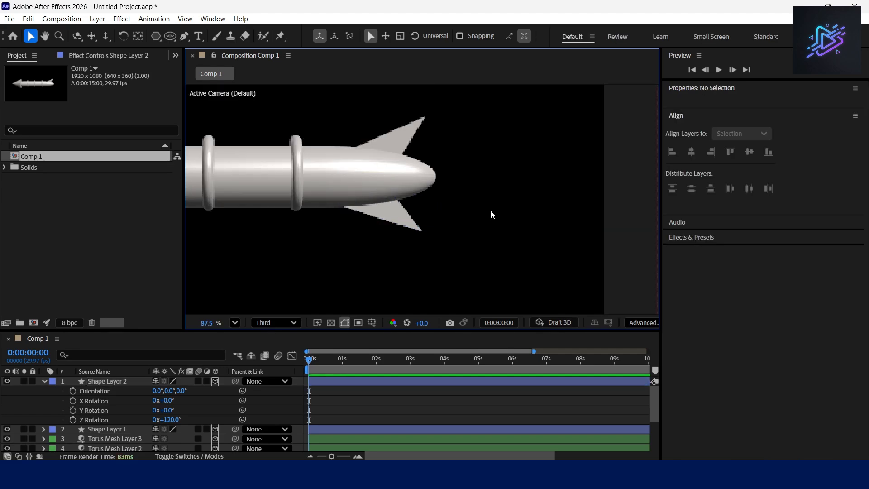
Step: Collapse the expanded properties of Shape Layer 2 and Torus Mesh Layer 1 in the timeline
{"action": "scroll", "coordinate": [425, 261], "scroll_direction": "down", "scroll_amount": 5}
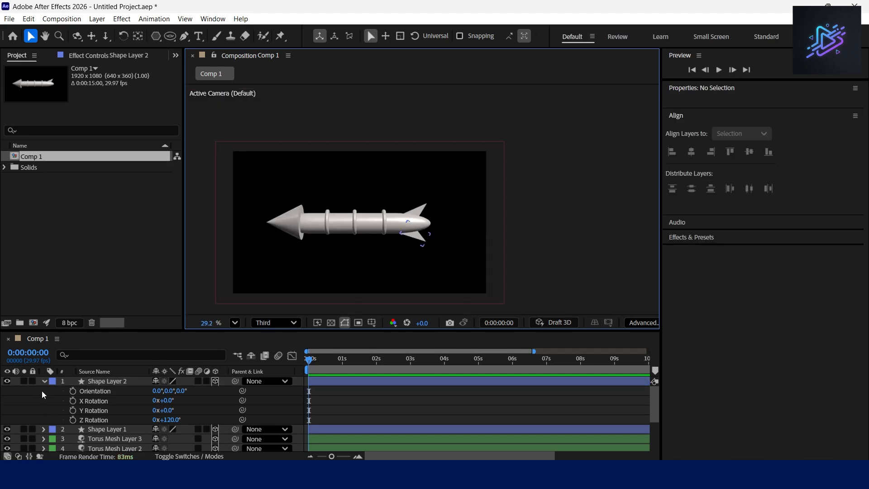
{"action": "left_click", "coordinate": [44, 381]}
{"action": "scroll", "coordinate": [349, 214], "scroll_direction": "up", "scroll_amount": 3}
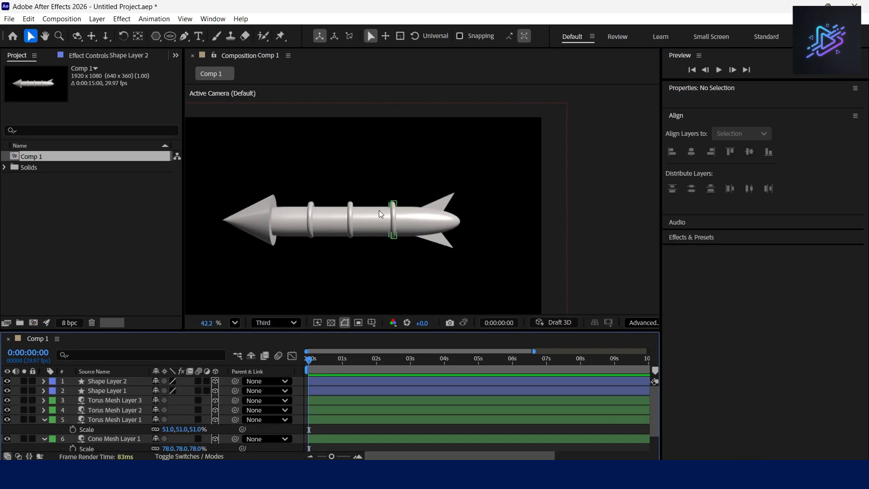
{"action": "scroll", "coordinate": [357, 194], "scroll_direction": "up", "scroll_amount": 2}
{"action": "left_click", "coordinate": [428, 158]}
{"action": "scroll", "coordinate": [430, 157], "scroll_direction": "down", "scroll_amount": 3}
{"action": "left_click", "coordinate": [44, 420]}
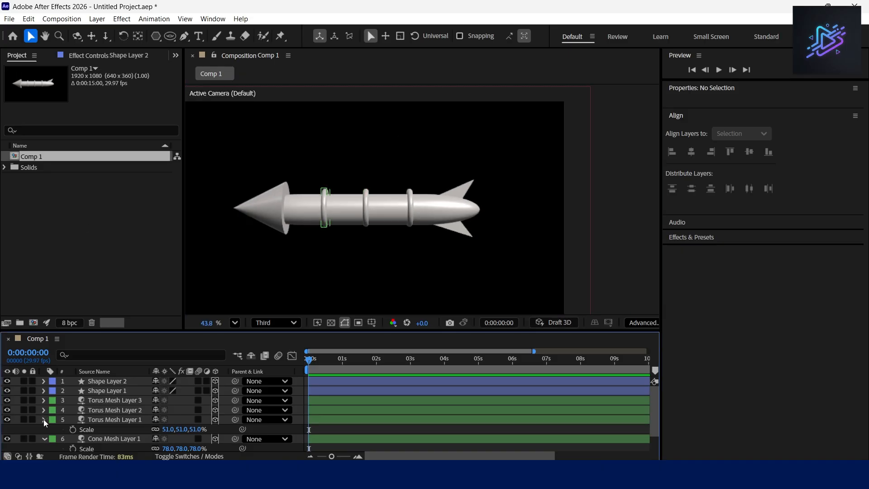
{"action": "scroll", "coordinate": [258, 252], "scroll_direction": "up", "scroll_amount": 1}
{"action": "left_click", "coordinate": [276, 186]}
{"action": "scroll", "coordinate": [283, 194], "scroll_direction": "up", "scroll_amount": 1}
{"action": "left_click", "coordinate": [397, 279]}
{"action": "scroll", "coordinate": [571, 250], "scroll_direction": "up", "scroll_amount": 2}
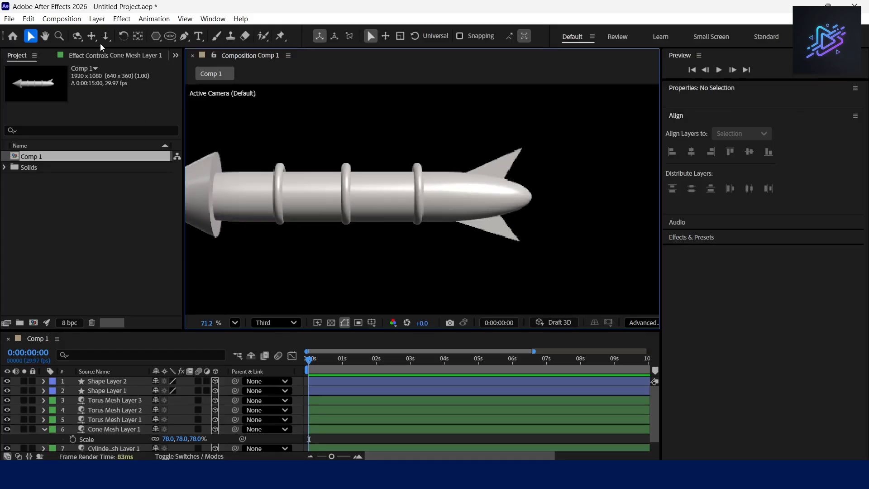
{"action": "left_click", "coordinate": [77, 36]}
{"action": "left_click_drag", "start_coordinate": [521, 215], "coordinate": [388, 216]}
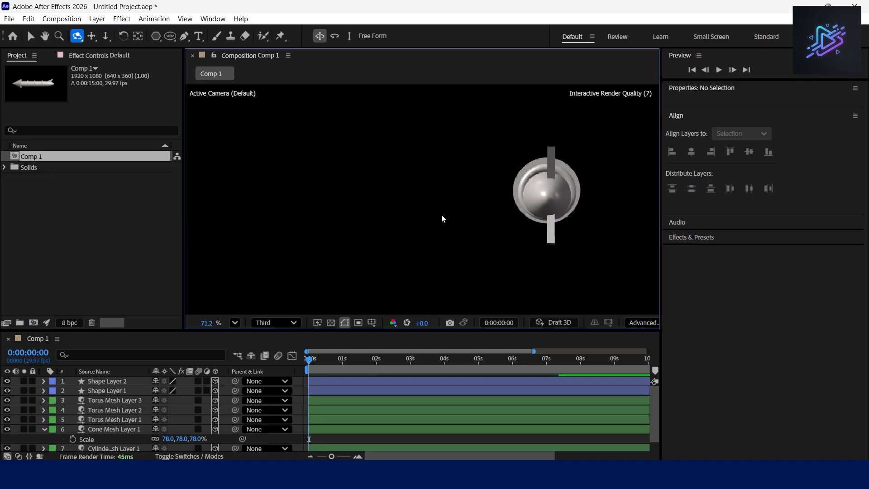
{"action": "key", "text": "ctrl+z"}
Step: Widen the composition viewer and show the model in a single Right view
{"action": "left_click_drag", "start_coordinate": [660, 300], "coordinate": [783, 299]}
{"action": "left_click", "coordinate": [770, 322]}
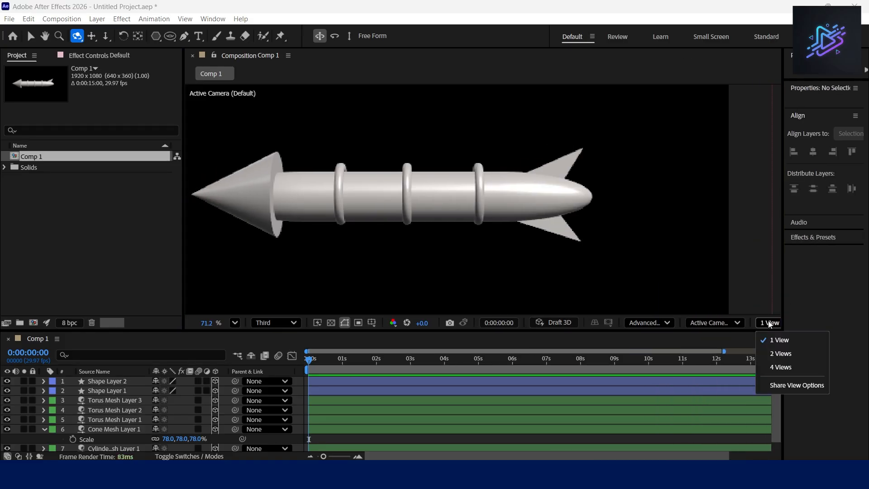
{"action": "left_click", "coordinate": [786, 369]}
{"action": "key", "text": "v"}
{"action": "left_click", "coordinate": [770, 322]}
{"action": "left_click", "coordinate": [786, 335]}
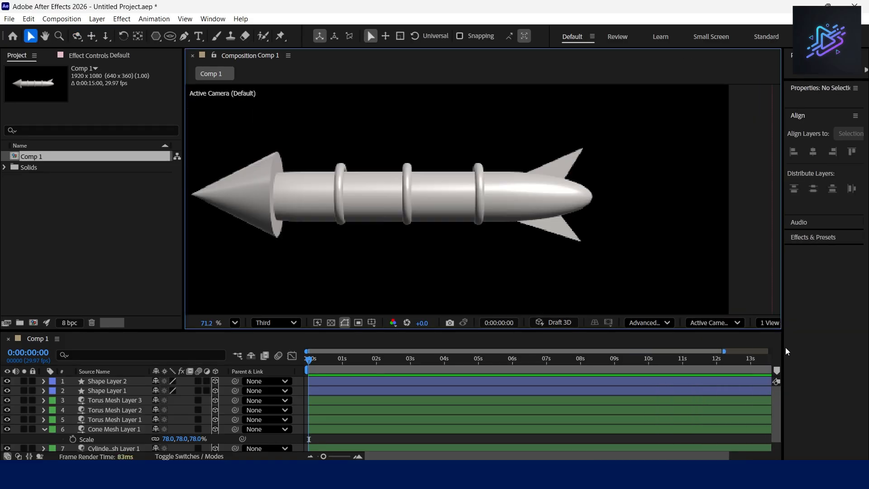
{"action": "left_click", "coordinate": [715, 323]}
{"action": "left_click", "coordinate": [715, 201]}
Step: Shift the upper fin slightly along Z to centre it on the body's axis
{"action": "scroll", "coordinate": [442, 190], "scroll_direction": "up", "scroll_amount": 2}
{"action": "left_click", "coordinate": [427, 159]}
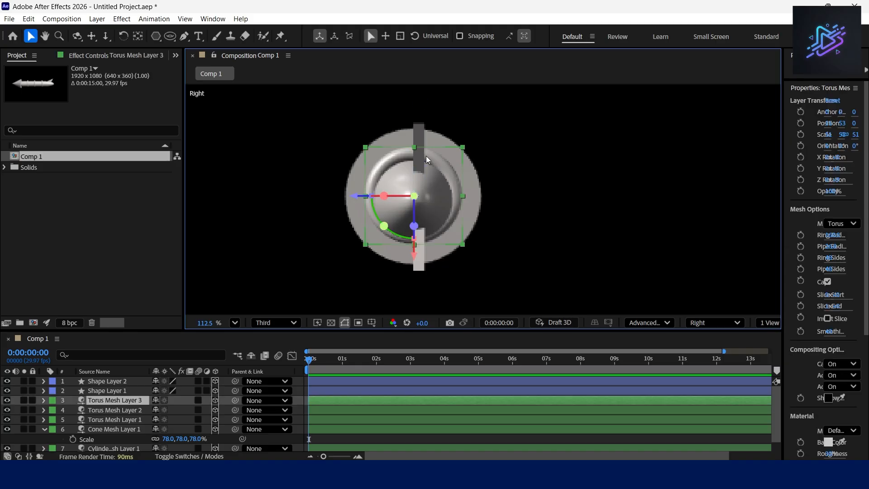
{"action": "scroll", "coordinate": [424, 154], "scroll_direction": "up", "scroll_amount": 2}
{"action": "left_click", "coordinate": [421, 130]}
{"action": "left_click_drag", "start_coordinate": [351, 163], "coordinate": [345, 164]}
{"action": "scroll", "coordinate": [466, 194], "scroll_direction": "down", "scroll_amount": 3}
{"action": "left_click", "coordinate": [489, 243]}
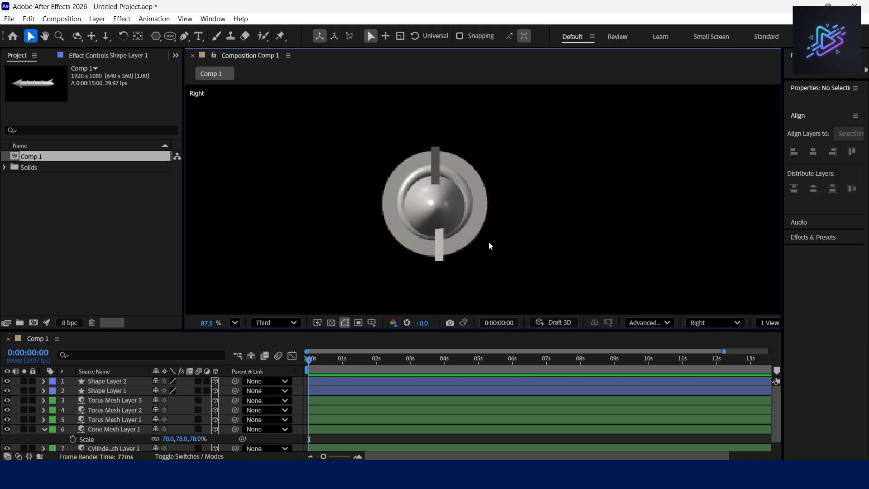
Step: Shift the lower fin along Z in line with the upper fin and move it slightly down
{"action": "scroll", "coordinate": [468, 266], "scroll_direction": "up", "scroll_amount": 3}
{"action": "left_click", "coordinate": [422, 250]}
{"action": "left_click_drag", "start_coordinate": [356, 217], "coordinate": [350, 217]}
{"action": "left_click_drag", "start_coordinate": [408, 266], "coordinate": [408, 273]}
{"action": "left_click", "coordinate": [530, 261]}
{"action": "scroll", "coordinate": [528, 245], "scroll_direction": "down", "scroll_amount": 2}
{"action": "scroll", "coordinate": [513, 177], "scroll_direction": "up", "scroll_amount": 2}
Step: Duplicate the upper fin and set the copy's X Rotation to 90° so it lies horizontally
{"action": "left_click", "coordinate": [428, 139]}
{"action": "key", "text": "ctrl+d"}
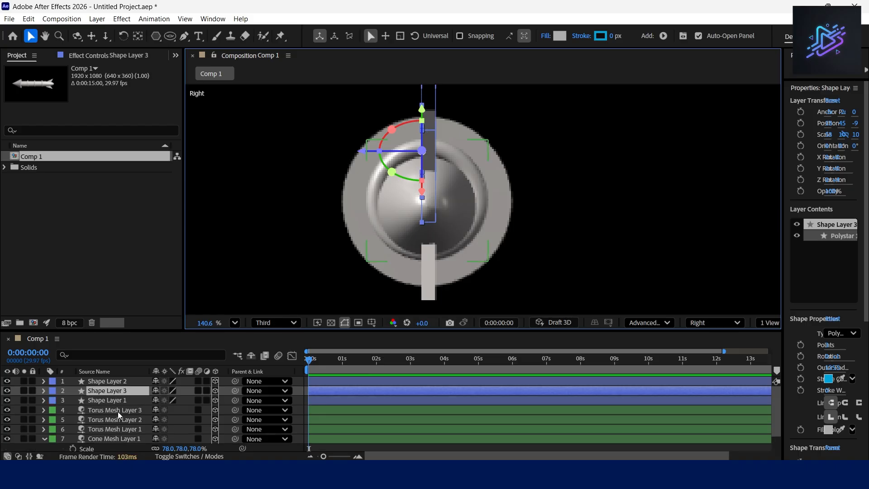
{"action": "key", "text": "r"}
{"action": "key", "text": "ctrl+z"}
{"action": "left_click_drag", "start_coordinate": [173, 424], "coordinate": [232, 429]}
{"action": "key", "text": "ctrl+z"}
{"action": "left_click_drag", "start_coordinate": [365, 151], "coordinate": [233, 181]}
{"action": "left_click_drag", "start_coordinate": [167, 411], "coordinate": [243, 433]}
Step: Move the copied fin against the side of the body, level with the body's axis
{"action": "left_click_drag", "start_coordinate": [292, 151], "coordinate": [293, 271]}
{"action": "key", "text": "ctrl+z"}
{"action": "scroll", "coordinate": [328, 210], "scroll_direction": "up", "scroll_amount": 1}
{"action": "left_click_drag", "start_coordinate": [330, 215], "coordinate": [417, 245]}
Step: In the Top view, slide the side fin along the body into place at the rounded tail
{"action": "left_click", "coordinate": [730, 323]}
{"action": "left_click", "coordinate": [706, 174]}
{"action": "scroll", "coordinate": [543, 184], "scroll_direction": "down", "scroll_amount": 9}
{"action": "scroll", "coordinate": [572, 215], "scroll_direction": "up", "scroll_amount": 6}
{"action": "left_click_drag", "start_coordinate": [571, 215], "coordinate": [528, 208]}
{"action": "left_click", "coordinate": [634, 218]}
Step: Return to the Right view and nudge the side fin slightly sideways on the body
{"action": "left_click", "coordinate": [770, 323]}
{"action": "left_click", "coordinate": [729, 323]}
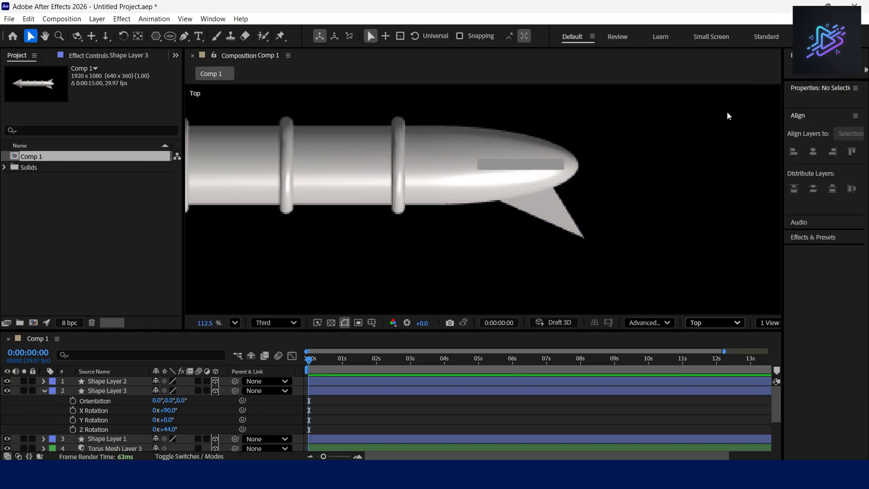
{"action": "left_click", "coordinate": [729, 111]}
{"action": "left_click", "coordinate": [771, 323]}
{"action": "left_click", "coordinate": [716, 323]}
{"action": "left_click", "coordinate": [707, 202]}
{"action": "scroll", "coordinate": [289, 182], "scroll_direction": "up", "scroll_amount": 3}
{"action": "left_click_drag", "start_coordinate": [288, 190], "coordinate": [278, 192]}
{"action": "left_click", "coordinate": [557, 207]}
Step: Fine-tune the side fin's distance from the body against the upper fin
{"action": "left_click", "coordinate": [274, 190]}
{"action": "key", "text": "r"}
{"action": "left_click", "coordinate": [550, 267]}
{"action": "left_click", "coordinate": [242, 187]}
{"action": "left_click_drag", "start_coordinate": [242, 188], "coordinate": [271, 187]}
{"action": "left_click", "coordinate": [357, 121]}
{"action": "left_click", "coordinate": [349, 94]}
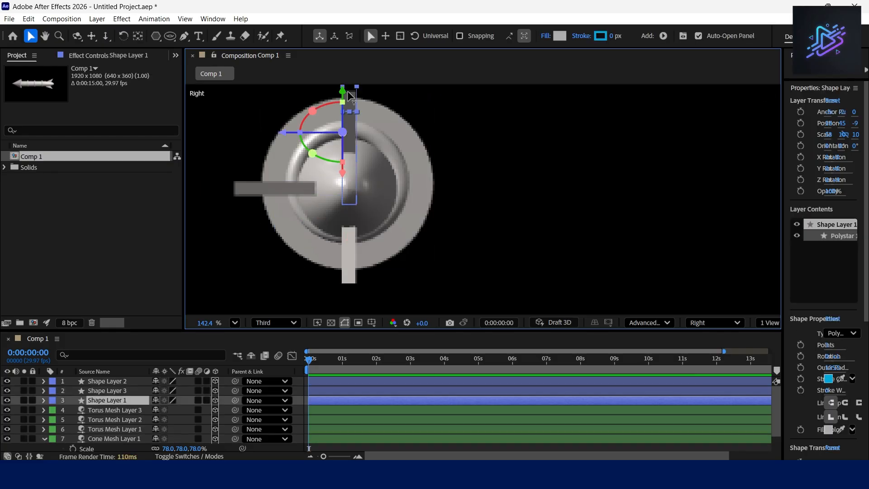
{"action": "left_click", "coordinate": [489, 186]}
Step: Duplicate the side fin and set the copy's X Rotation to 270°
{"action": "left_click", "coordinate": [140, 390]}
{"action": "key", "text": "ctrl+d"}
{"action": "key", "text": "r"}
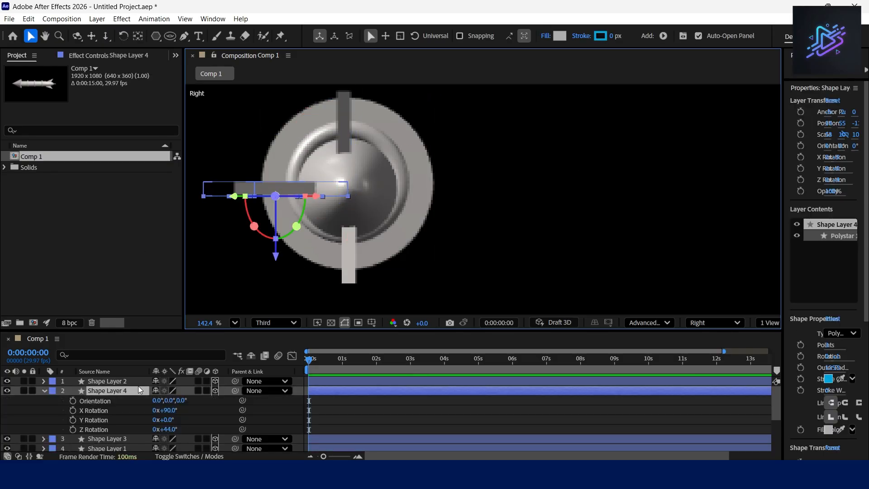
{"action": "key", "text": "ctrl+z"}
{"action": "mouse_move", "coordinate": [171, 430]}
{"action": "left_mouse_down"}
{"action": "mouse_move", "coordinate": [183, 413]}
{"action": "mouse_move", "coordinate": [171, 416]}
{"action": "left_mouse_up"}
{"action": "key", "text": "ctrl+z"}
{"action": "type", "text": "18"}
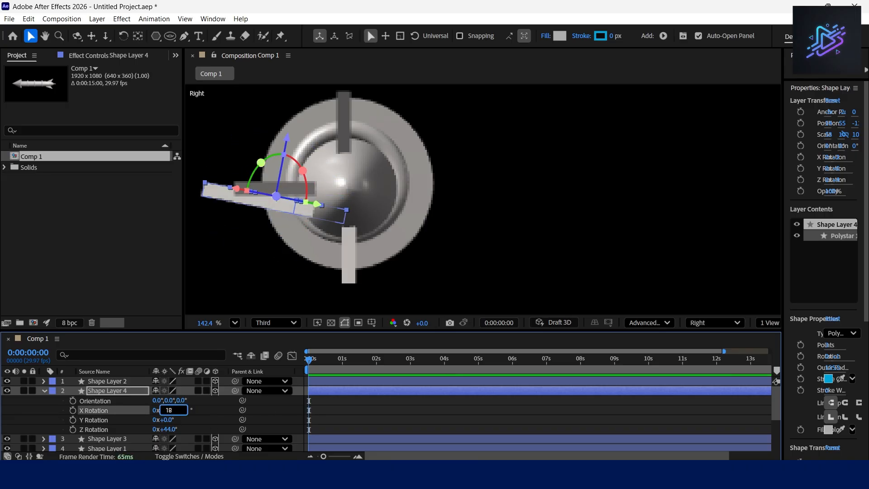
{"action": "type", "text": "0"}
{"action": "key", "text": "Return"}
{"action": "left_click_drag", "start_coordinate": [171, 410], "coordinate": [230, 418]}
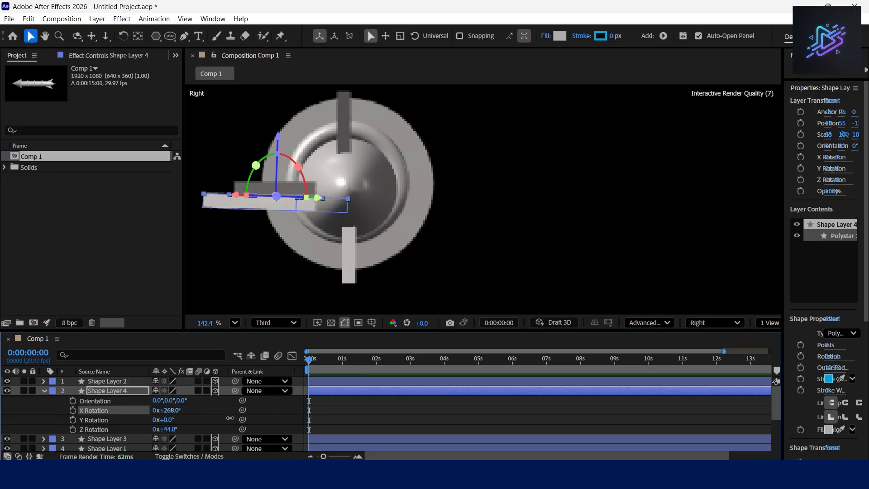
Step: Move the new fin to the opposite side of the body and nudge the first side fin slightly outward
{"action": "left_click_drag", "start_coordinate": [311, 200], "coordinate": [374, 190]}
{"action": "left_click", "coordinate": [544, 240]}
{"action": "left_click", "coordinate": [452, 193]}
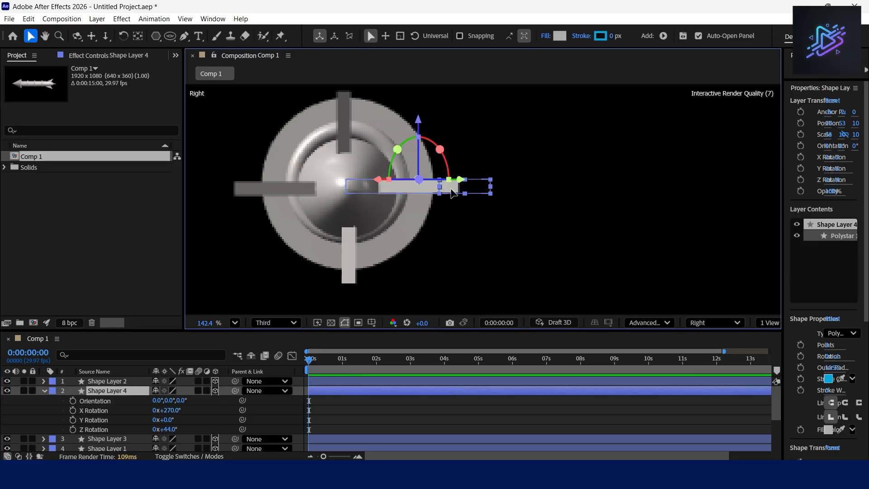
{"action": "left_click", "coordinate": [273, 194]}
{"action": "left_click_drag", "start_coordinate": [235, 196], "coordinate": [230, 198]}
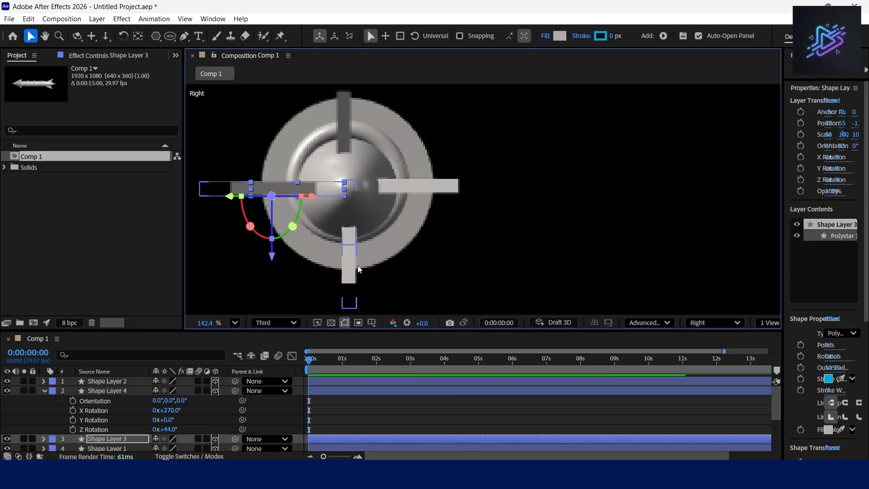
{"action": "left_click", "coordinate": [349, 264]}
{"action": "scroll", "coordinate": [363, 238], "scroll_direction": "down", "scroll_amount": 2}
{"action": "left_click", "coordinate": [421, 233]}
Step: Orbit the Active Camera view around the tail and slide the newest side fin toward the nose, level with its counterpart
{"action": "left_click", "coordinate": [715, 323]}
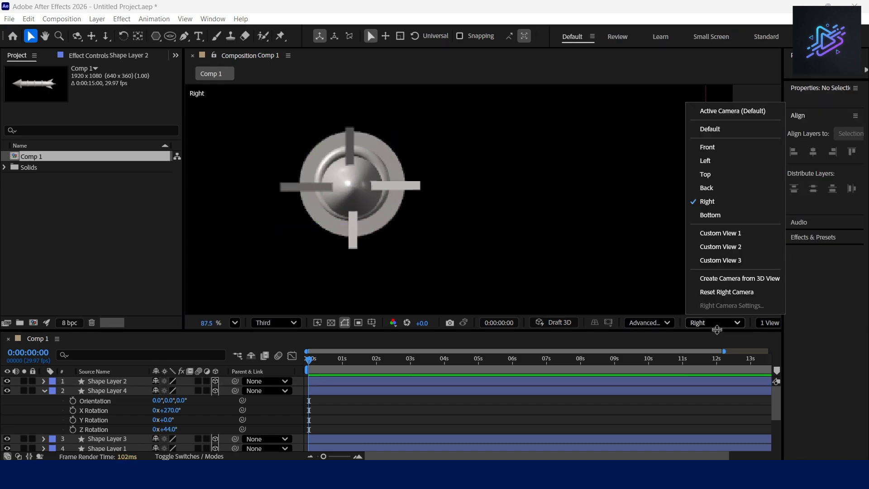
{"action": "left_click", "coordinate": [722, 112]}
{"action": "scroll", "coordinate": [637, 182], "scroll_direction": "down", "scroll_amount": 3}
{"action": "scroll", "coordinate": [553, 200], "scroll_direction": "up", "scroll_amount": 3}
{"action": "left_click_drag", "start_coordinate": [553, 200], "coordinate": [553, 194]}
{"action": "left_click", "coordinate": [498, 187]}
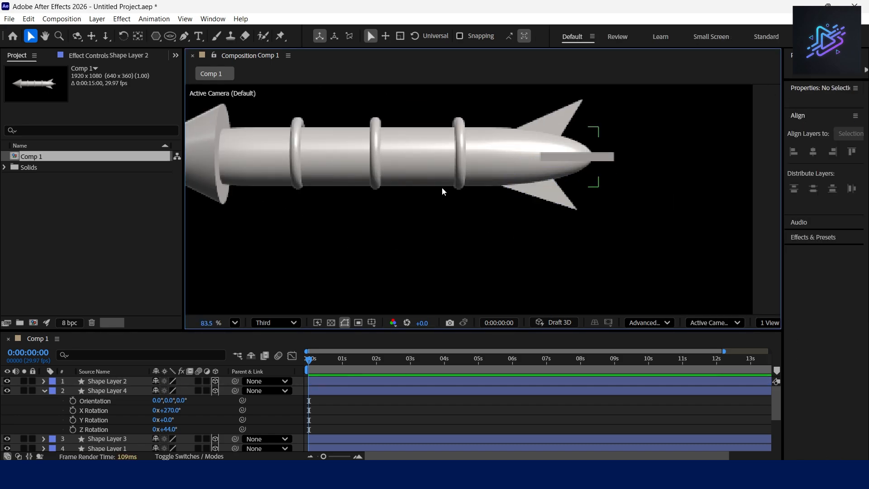
{"action": "scroll", "coordinate": [498, 186], "scroll_direction": "down", "scroll_amount": 2}
{"action": "left_click", "coordinate": [77, 37]}
{"action": "left_click_drag", "start_coordinate": [483, 176], "coordinate": [376, 231]}
{"action": "left_click", "coordinate": [30, 39]}
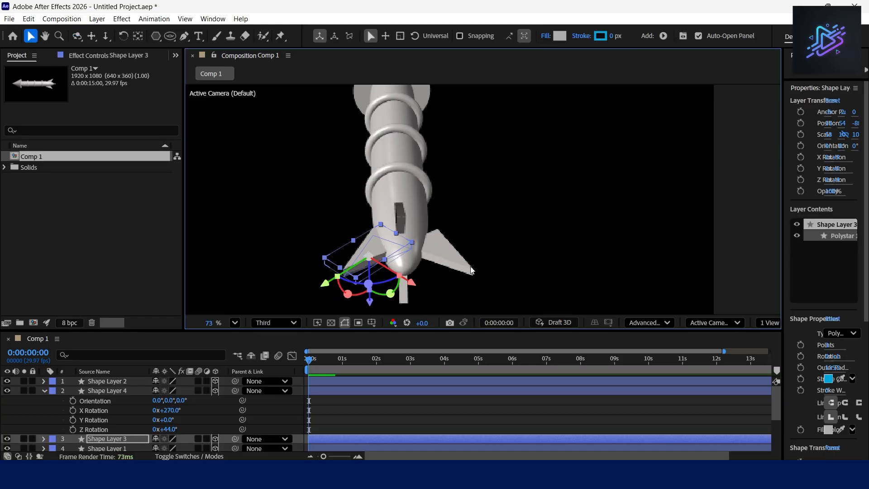
{"action": "left_click_drag", "start_coordinate": [446, 263], "coordinate": [445, 244]}
{"action": "left_click", "coordinate": [540, 251]}
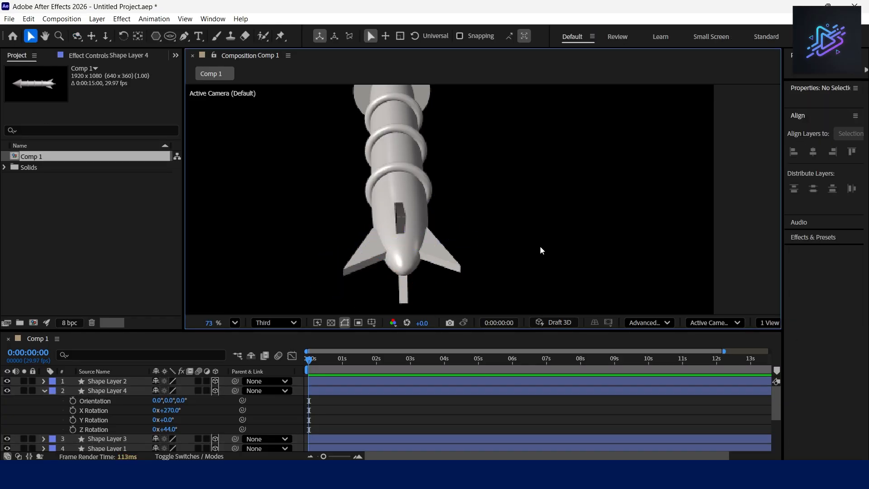
Step: Orbit the Active Camera view to face the rocket's tail end and collapse Shape Layer 4's properties
{"action": "left_click", "coordinate": [78, 37]}
{"action": "left_click_drag", "start_coordinate": [453, 260], "coordinate": [425, 187]}
{"action": "scroll", "coordinate": [464, 225], "scroll_direction": "down", "scroll_amount": 2}
{"action": "scroll", "coordinate": [427, 214], "scroll_direction": "up", "scroll_amount": 1}
{"action": "scroll", "coordinate": [490, 206], "scroll_direction": "down", "scroll_amount": 1}
{"action": "scroll", "coordinate": [424, 185], "scroll_direction": "up", "scroll_amount": 1}
{"action": "scroll", "coordinate": [424, 187], "scroll_direction": "up", "scroll_amount": 1}
{"action": "left_click", "coordinate": [45, 390]}
{"action": "scroll", "coordinate": [410, 199], "scroll_direction": "down", "scroll_amount": 3}
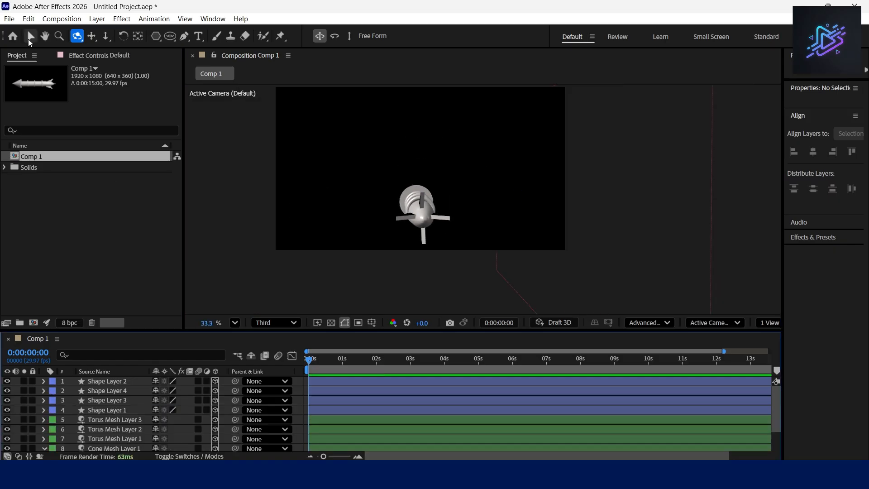
Step: Add a null object to the composition and make it a 3D layer
{"action": "left_click", "coordinate": [30, 38]}
{"action": "scroll", "coordinate": [371, 163], "scroll_direction": "up", "scroll_amount": 1}
{"action": "right_click", "coordinate": [245, 281]}
{"action": "mouse_move", "coordinate": [277, 288]}
{"action": "left_click", "coordinate": [453, 142]}
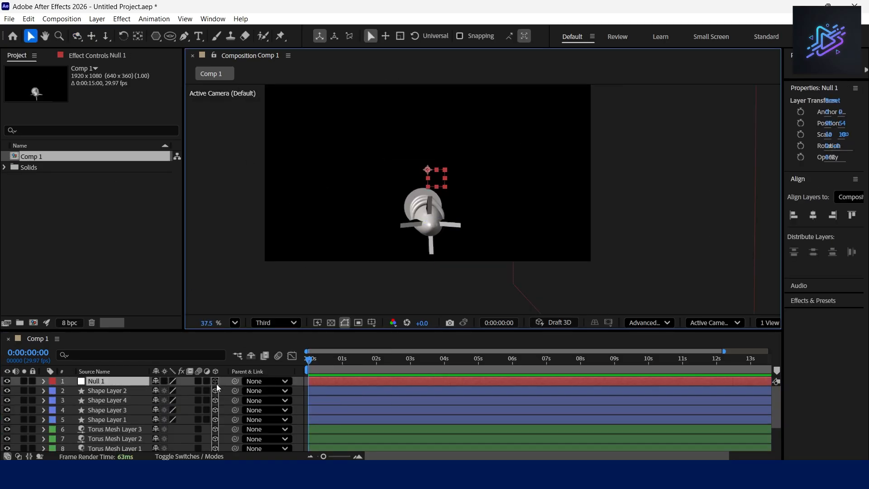
{"action": "scroll", "coordinate": [425, 187], "scroll_direction": "up", "scroll_amount": 1}
Step: Parent all the rocket's layers, from Shape Layer 2 through the cylinder mesh, to Null 1
{"action": "left_click", "coordinate": [119, 392]}
{"action": "scroll", "coordinate": [123, 411], "scroll_direction": "down", "scroll_amount": 3}
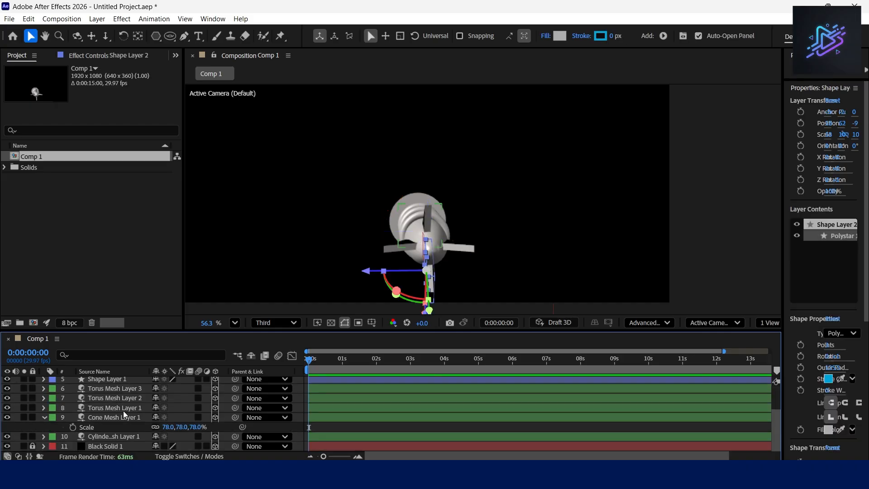
{"action": "left_click", "coordinate": [44, 419]}
{"action": "left_click", "coordinate": [122, 436], "text": "shift"}
{"action": "scroll", "coordinate": [131, 414], "scroll_direction": "up", "scroll_amount": 3}
{"action": "left_click_drag", "start_coordinate": [235, 391], "coordinate": [113, 382]}
Step: Set Null 1's Y Rotation to -83° to show the rocket side-on, and move the null slightly upward
{"action": "left_click", "coordinate": [105, 381]}
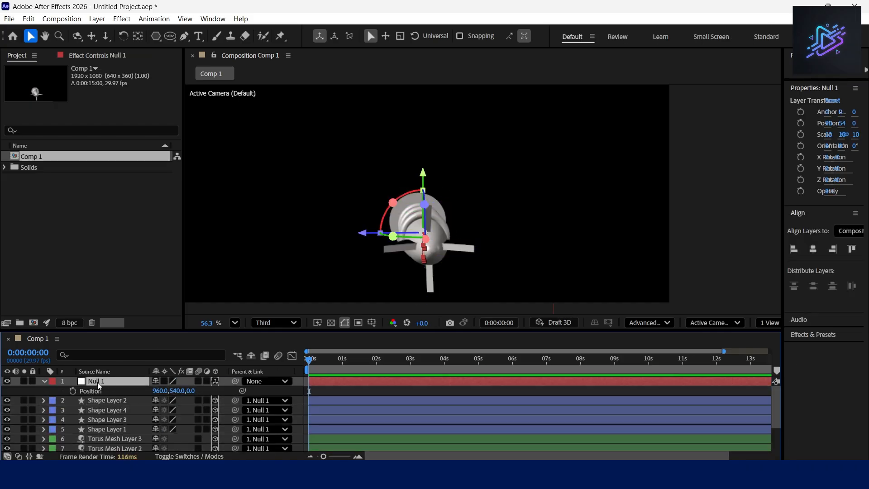
{"action": "key", "text": "r"}
{"action": "left_click_drag", "start_coordinate": [164, 410], "coordinate": [150, 443]}
{"action": "left_click_drag", "start_coordinate": [425, 175], "coordinate": [429, 146]}
{"action": "left_click", "coordinate": [447, 136]}
{"action": "scroll", "coordinate": [446, 137], "scroll_direction": "down", "scroll_amount": 4}
{"action": "scroll", "coordinate": [446, 137], "scroll_direction": "up", "scroll_amount": 3}
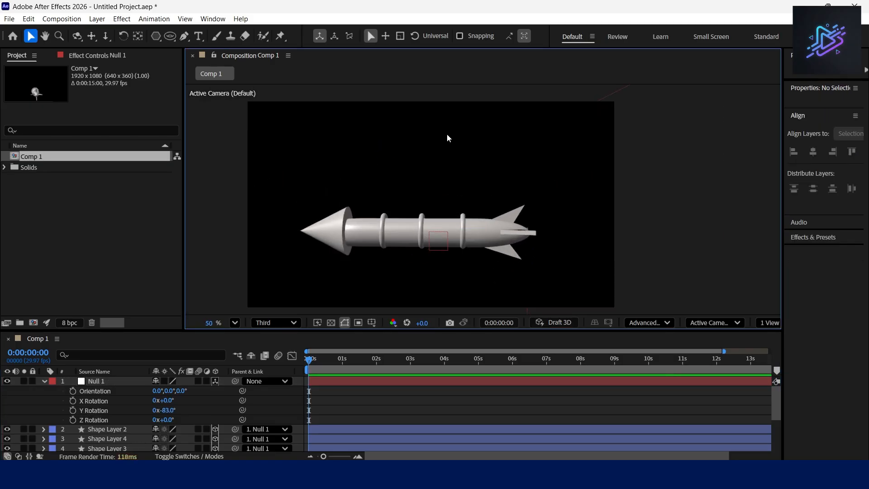
Step: Move Null 1 up and slightly toward the tail to centre the rocket in the frame
{"action": "left_click", "coordinate": [119, 374]}
{"action": "left_click", "coordinate": [119, 380]}
{"action": "left_click_drag", "start_coordinate": [428, 182], "coordinate": [431, 142]}
{"action": "left_click_drag", "start_coordinate": [484, 210], "coordinate": [501, 211]}
{"action": "scroll", "coordinate": [475, 144], "scroll_direction": "down", "scroll_amount": 1}
{"action": "left_click", "coordinate": [475, 141]}
{"action": "scroll", "coordinate": [474, 144], "scroll_direction": "up", "scroll_amount": 1}
{"action": "left_click", "coordinate": [136, 284]}
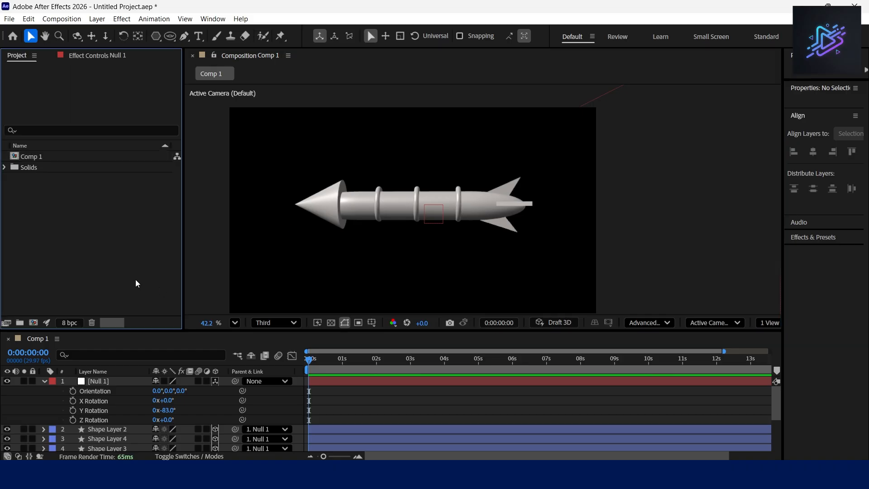
Step: Select the cylinder mesh layer and open the Substance 3D Community Assets website in the browser to get free materials
{"action": "left_click", "coordinate": [45, 381]}
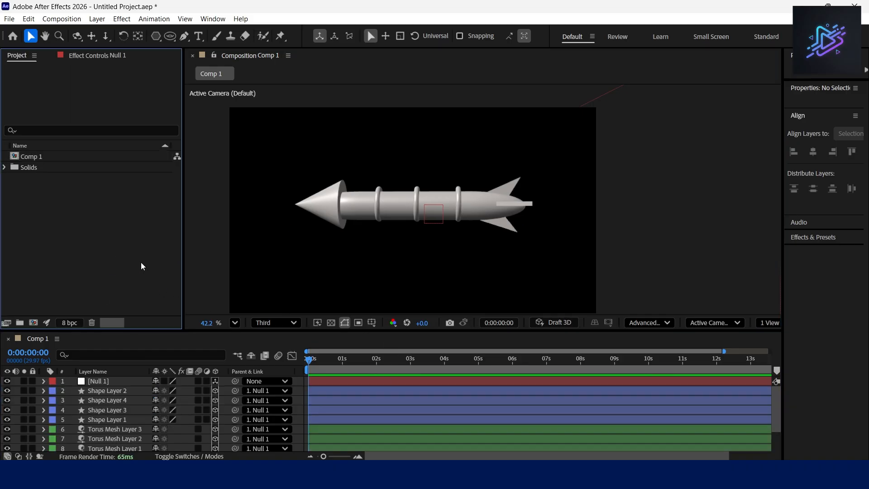
{"action": "left_click", "coordinate": [115, 439]}
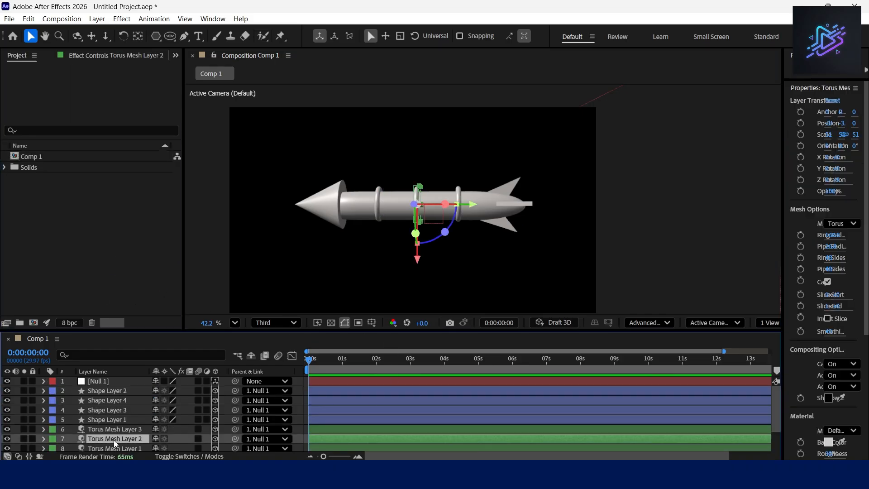
{"action": "left_click", "coordinate": [112, 448]}
{"action": "scroll", "coordinate": [114, 442], "scroll_direction": "down", "scroll_amount": 1}
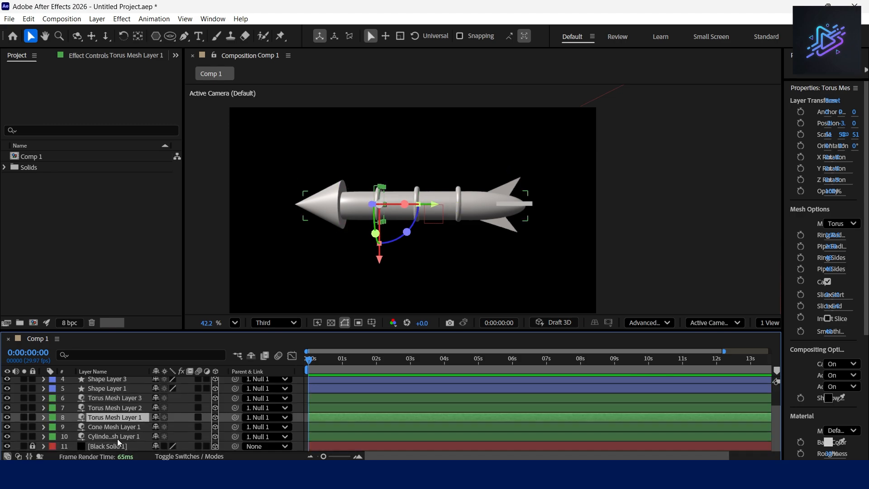
{"action": "left_click", "coordinate": [107, 438]}
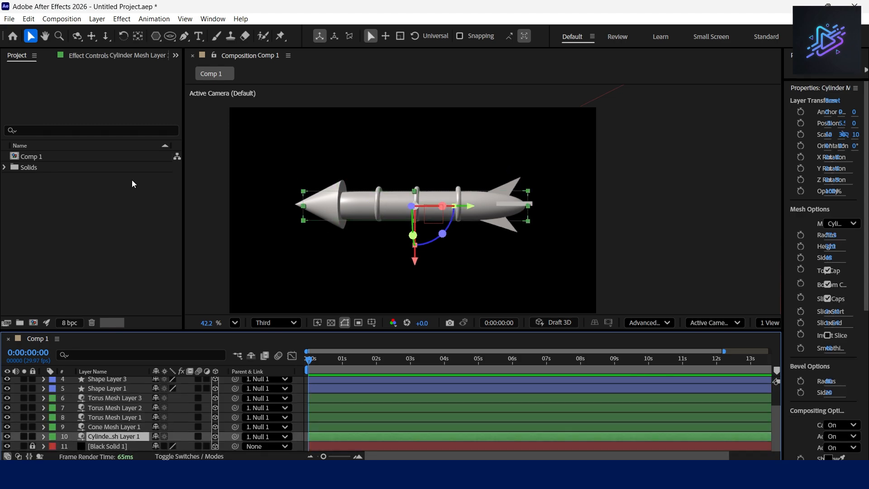
{"action": "left_click", "coordinate": [96, 19]}
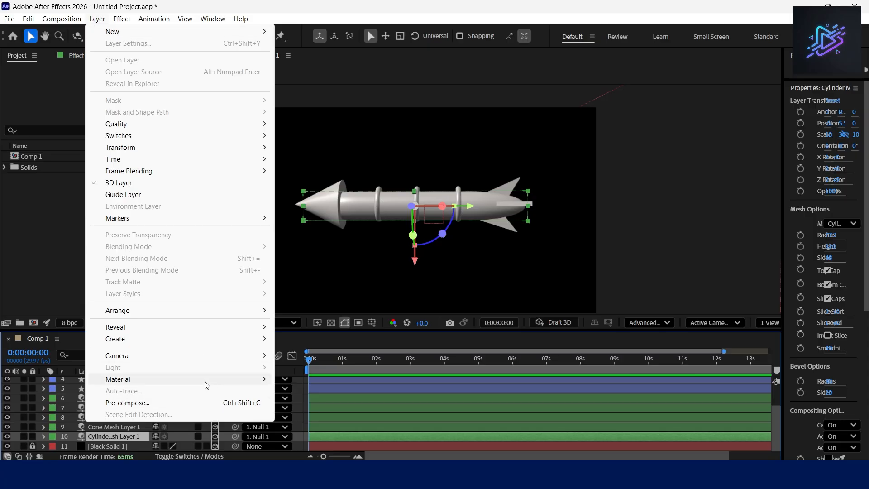
{"action": "mouse_move", "coordinate": [208, 385]}
{"action": "left_click", "coordinate": [325, 415]}
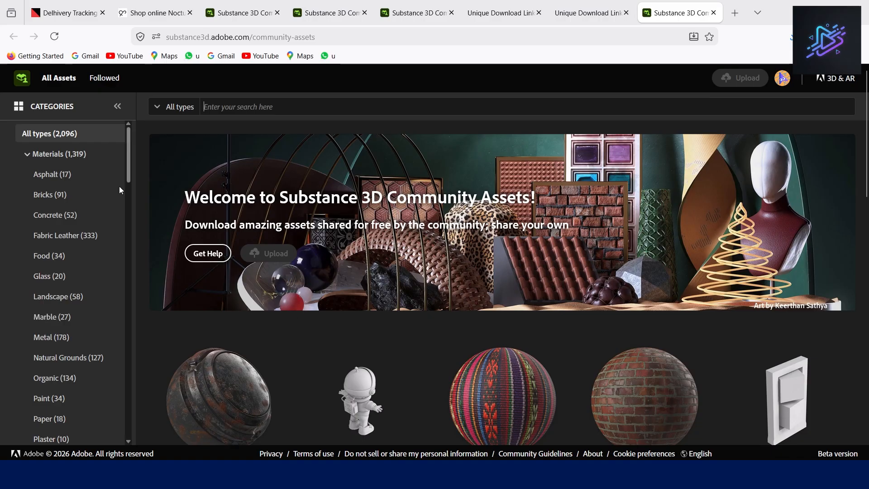
Step: Browse the Metal materials category and download the Perforated Metal Hex material
{"action": "left_click", "coordinate": [64, 339]}
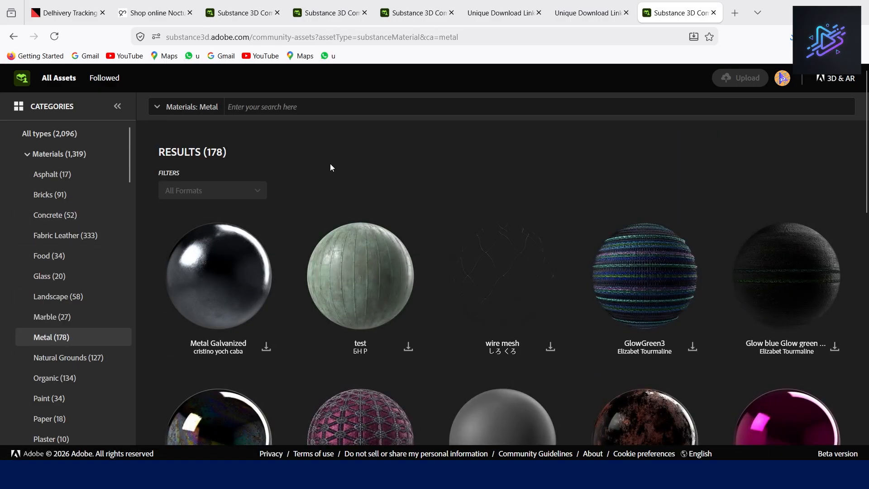
{"action": "scroll", "coordinate": [331, 167], "scroll_direction": "down", "scroll_amount": 8}
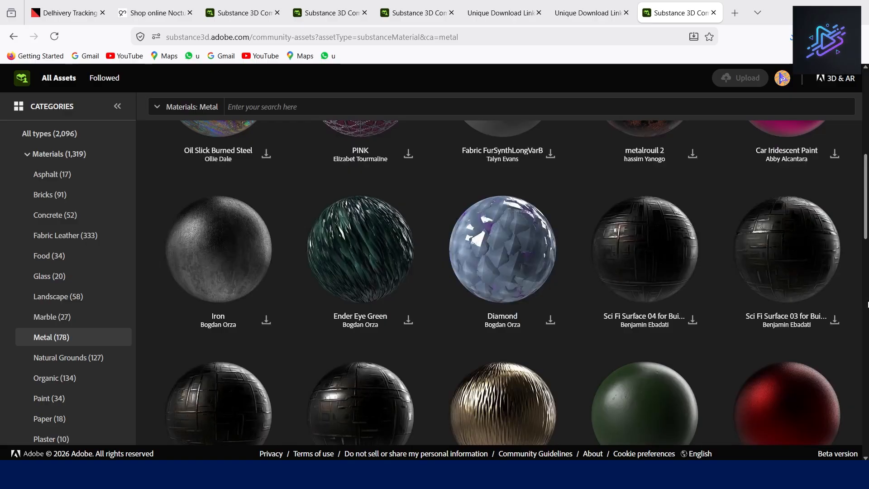
{"action": "scroll", "coordinate": [859, 300], "scroll_direction": "down", "scroll_amount": 3}
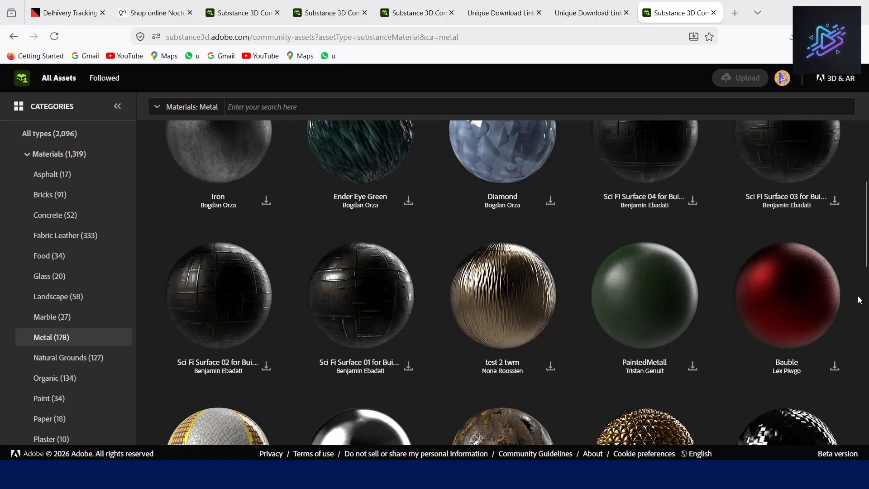
{"action": "scroll", "coordinate": [710, 297], "scroll_direction": "down", "scroll_amount": 4}
{"action": "scroll", "coordinate": [718, 276], "scroll_direction": "down", "scroll_amount": 3}
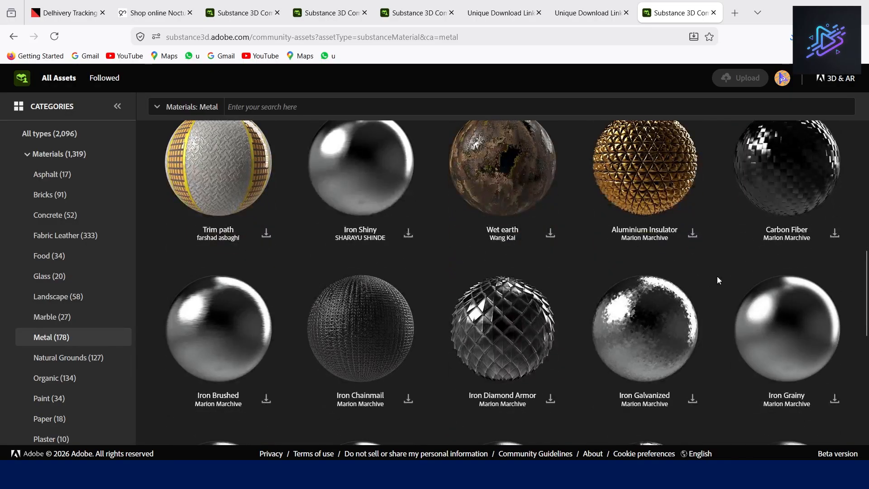
{"action": "scroll", "coordinate": [717, 278], "scroll_direction": "down", "scroll_amount": 4}
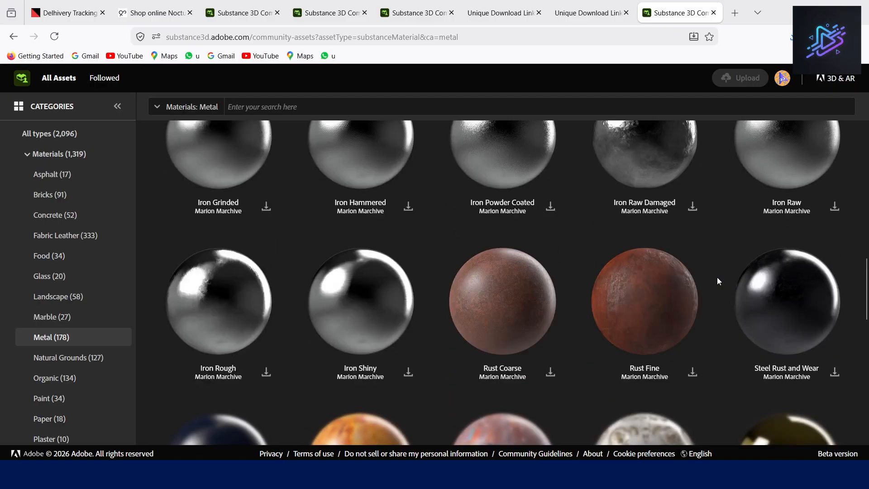
{"action": "scroll", "coordinate": [717, 278], "scroll_direction": "down", "scroll_amount": 4}
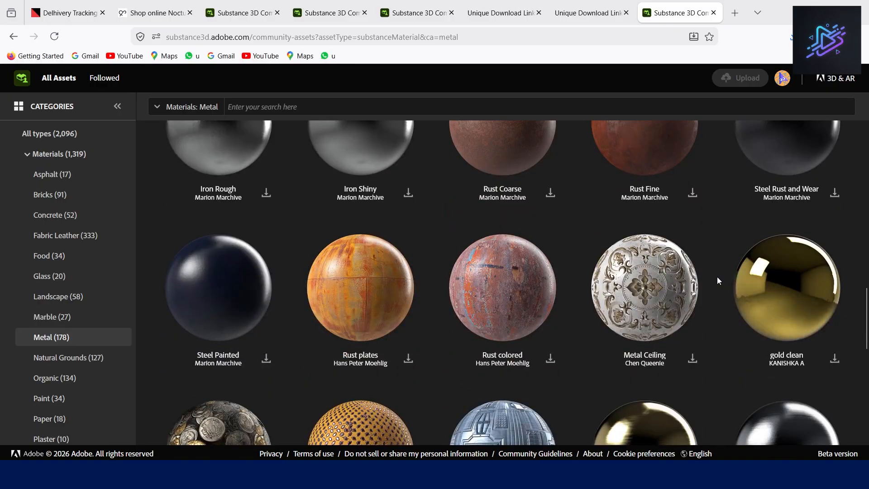
{"action": "scroll", "coordinate": [717, 280], "scroll_direction": "down", "scroll_amount": 4}
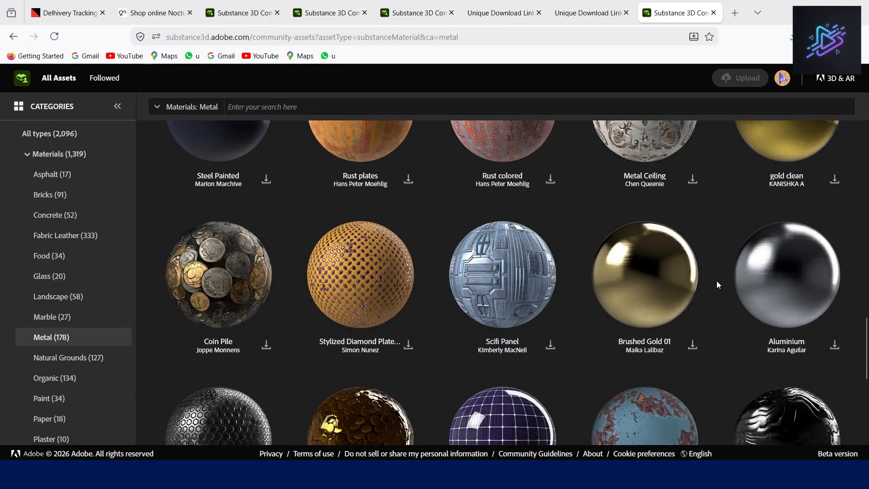
{"action": "scroll", "coordinate": [717, 281], "scroll_direction": "down", "scroll_amount": 4}
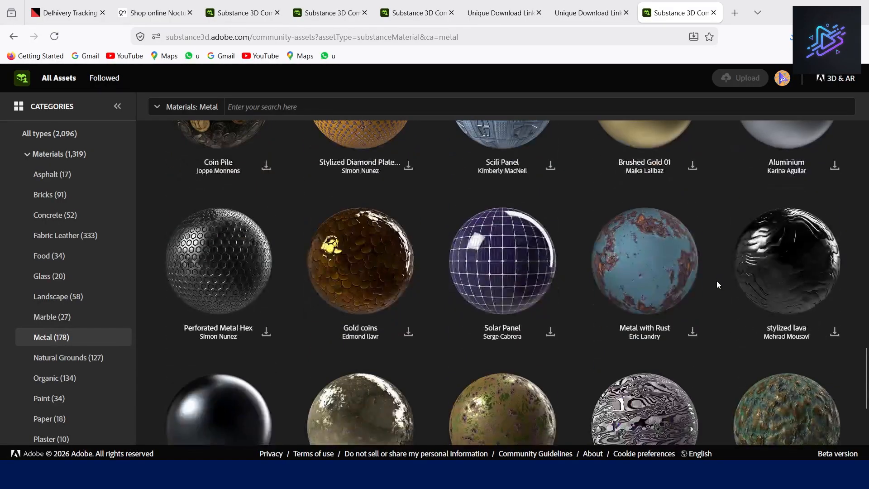
{"action": "left_click", "coordinate": [267, 332]}
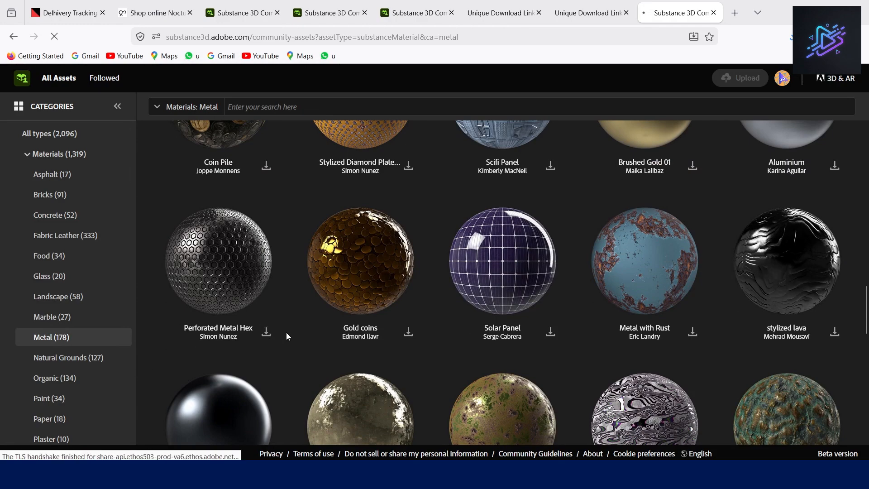
Step: Find the gold clean material among the metal materials and download it
{"action": "scroll", "coordinate": [358, 256], "scroll_direction": "down", "scroll_amount": 3}
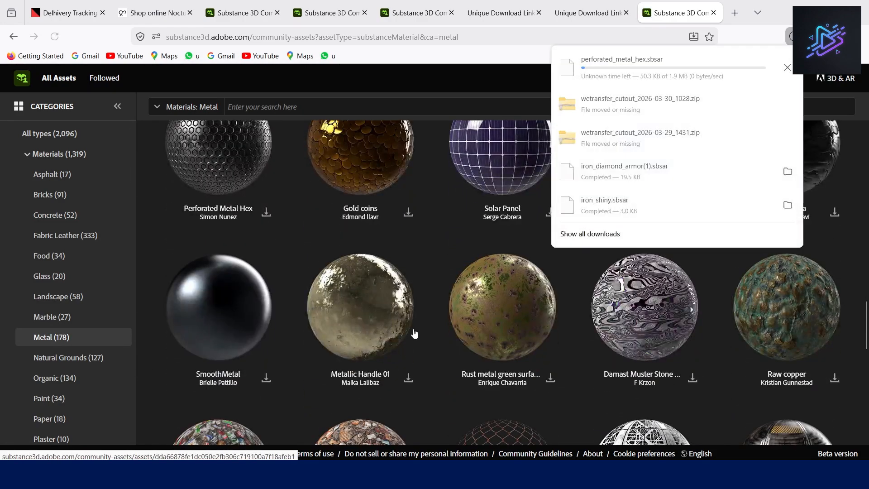
{"action": "scroll", "coordinate": [246, 299], "scroll_direction": "up", "scroll_amount": 10}
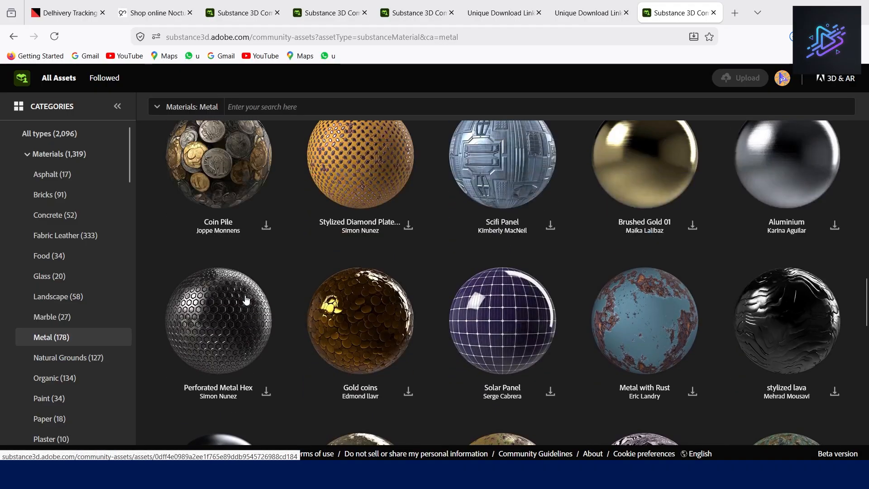
{"action": "scroll", "coordinate": [246, 299], "scroll_direction": "up", "scroll_amount": 1}
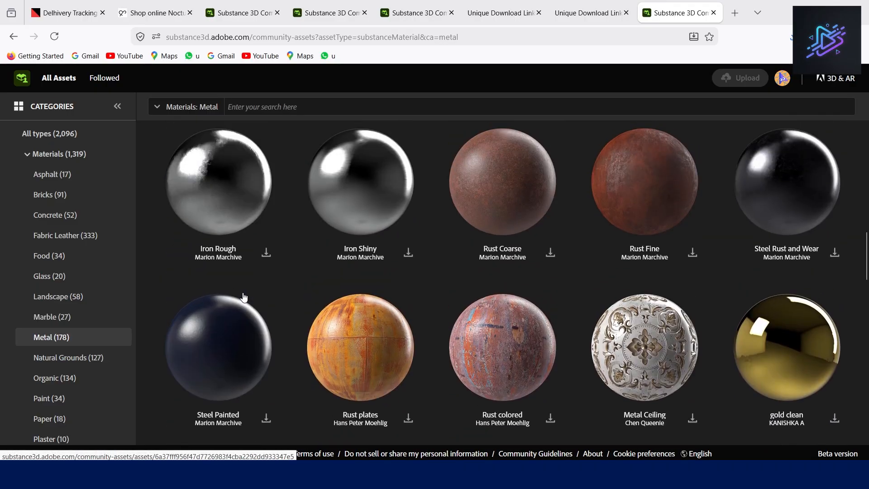
{"action": "left_click", "coordinate": [835, 419]}
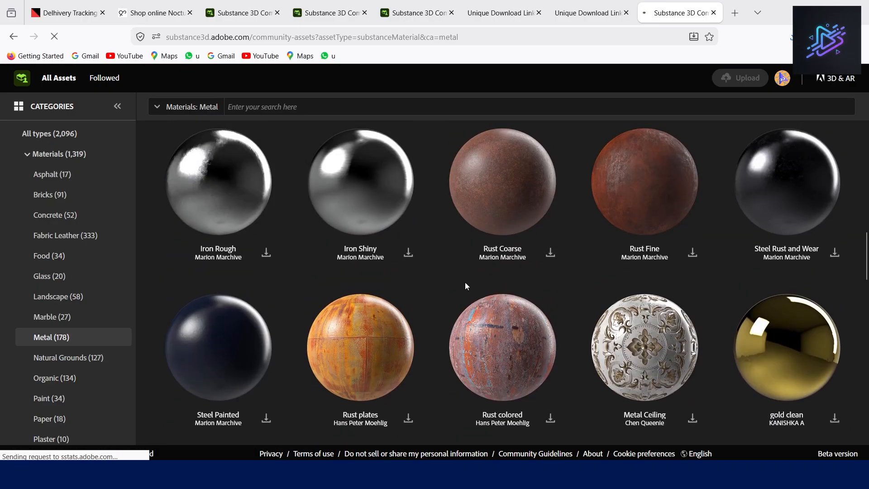
Step: Look through the remaining metal materials and download the glitter metal material
{"action": "scroll", "coordinate": [466, 287], "scroll_direction": "up", "scroll_amount": 5}
{"action": "scroll", "coordinate": [307, 247], "scroll_direction": "up", "scroll_amount": 5}
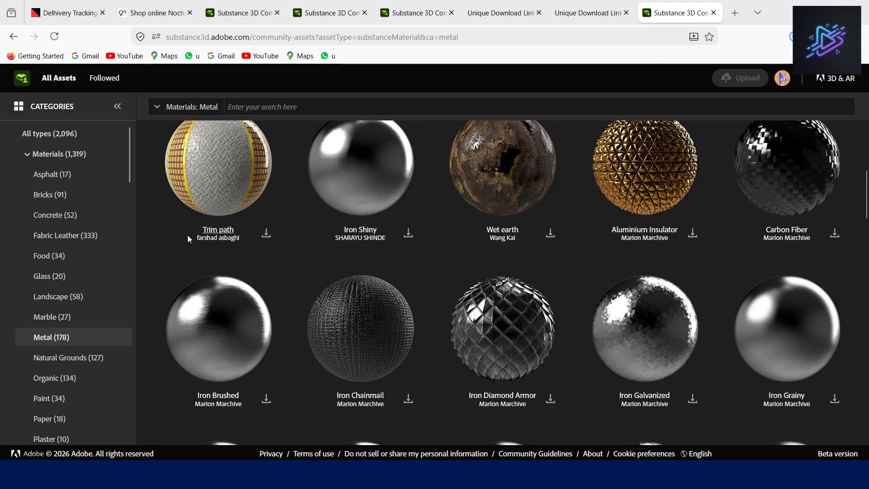
{"action": "scroll", "coordinate": [301, 241], "scroll_direction": "up", "scroll_amount": 3}
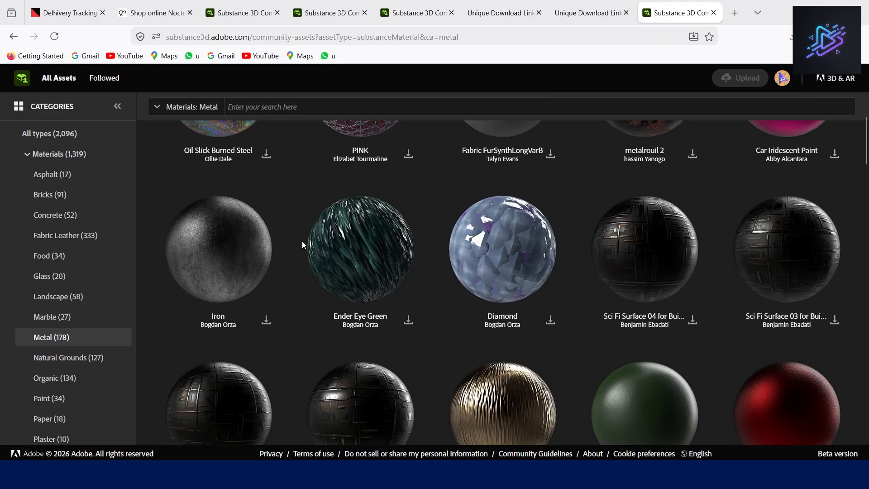
{"action": "scroll", "coordinate": [767, 361], "scroll_direction": "down", "scroll_amount": 3}
{"action": "left_click", "coordinate": [837, 312]}
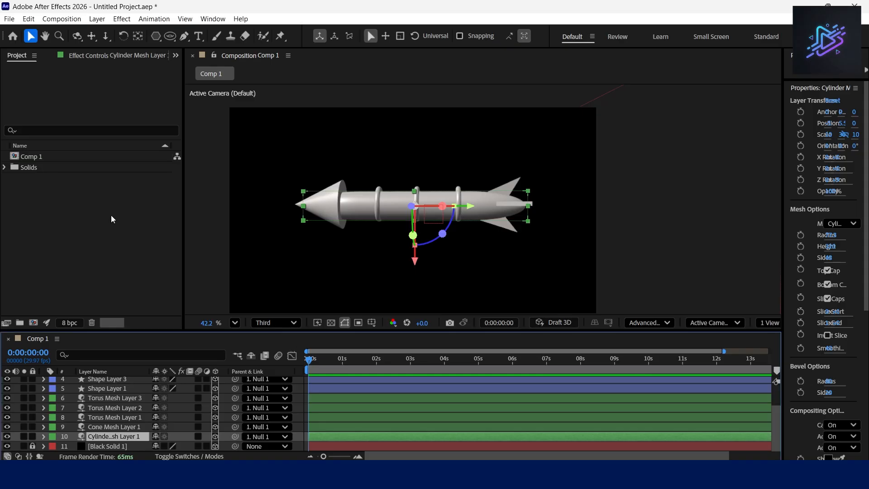
Step: Switch back to After Effects and import glitter-metal.sbsar, gold-clean(6).sbsar and perforated_metal_hex.sbsar from the Downloads folder
{"action": "left_click", "coordinate": [112, 216]}
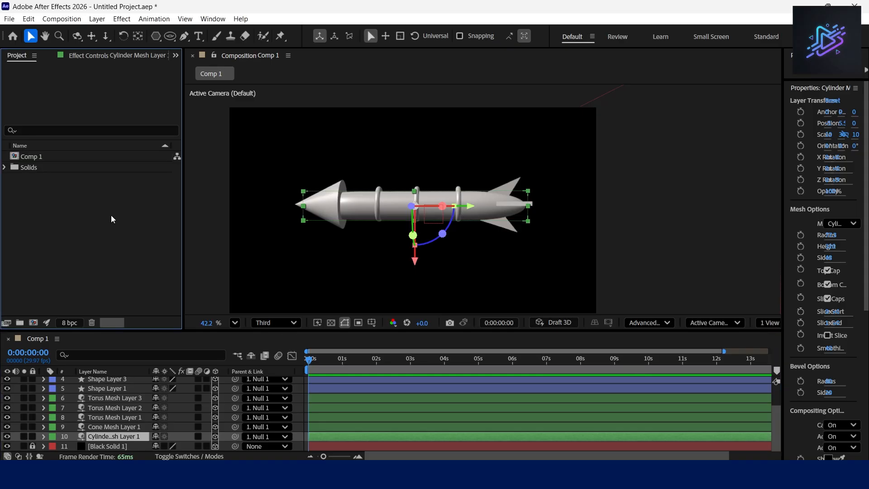
{"action": "left_click", "coordinate": [9, 19]}
{"action": "mouse_move", "coordinate": [149, 161]}
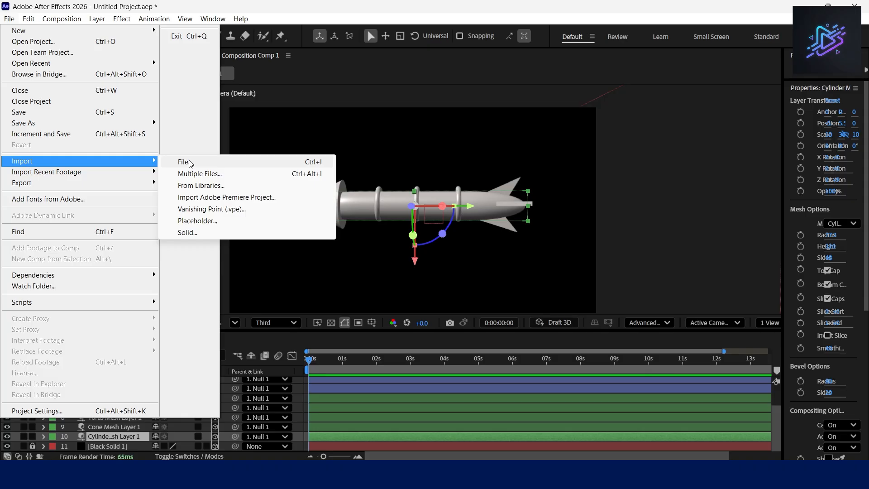
{"action": "left_click", "coordinate": [190, 163]}
{"action": "left_click", "coordinate": [134, 167]}
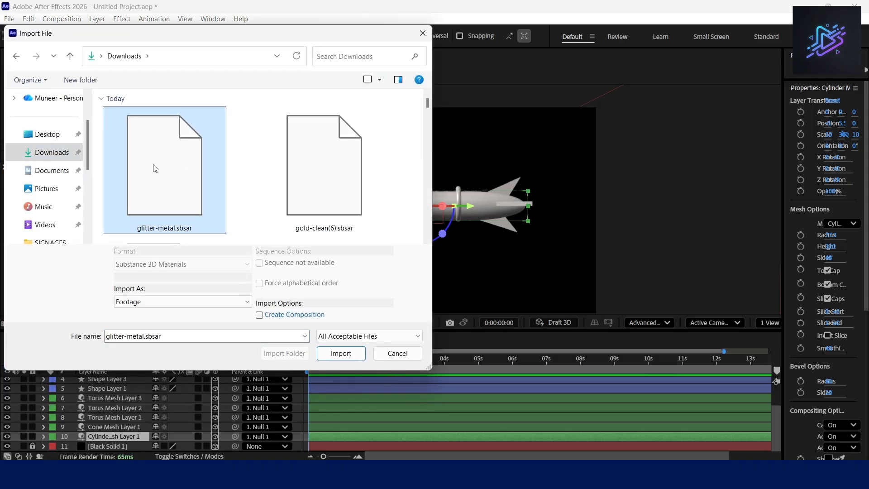
{"action": "left_click", "coordinate": [343, 205], "text": "ctrl"}
{"action": "scroll", "coordinate": [344, 206], "scroll_direction": "down", "scroll_amount": 2}
{"action": "left_click", "coordinate": [175, 197], "text": "ctrl"}
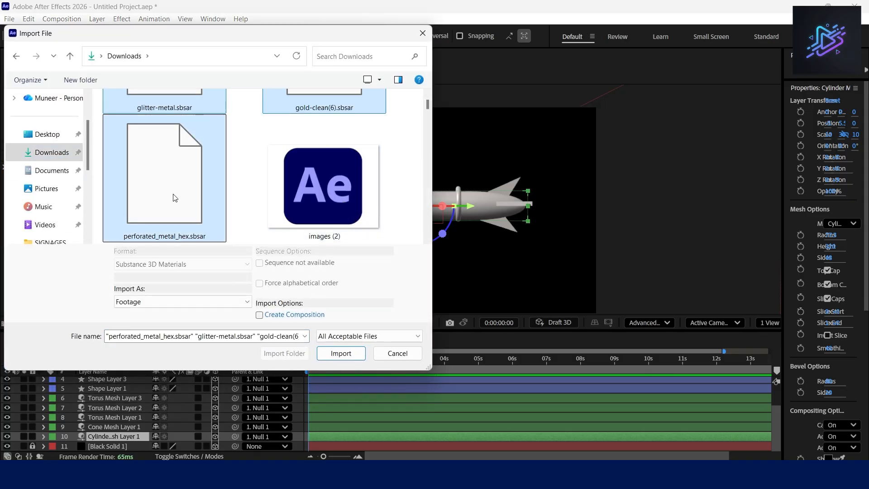
{"action": "left_click", "coordinate": [345, 360]}
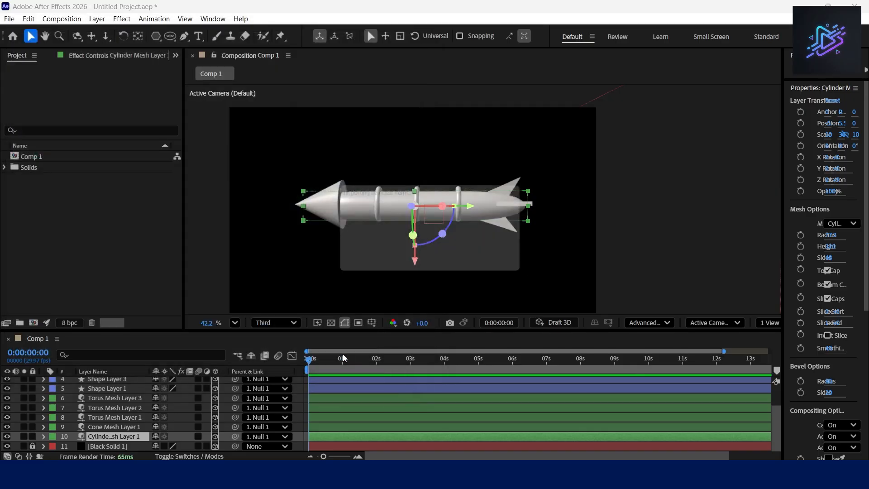
{"action": "left_click", "coordinate": [74, 244]}
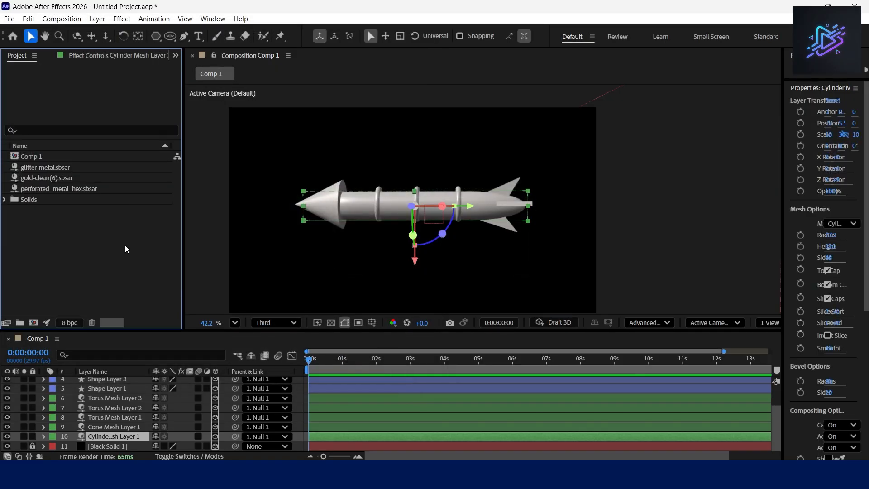
Step: Widen the layer properties area and assign the glitter-metal.sbsar material to the rocket's cylinder mesh body
{"action": "left_click", "coordinate": [138, 437]}
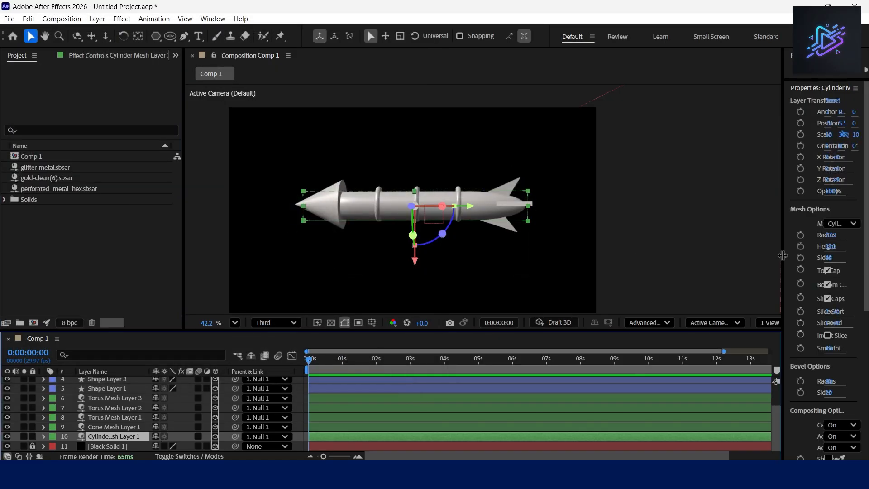
{"action": "left_click_drag", "start_coordinate": [783, 256], "coordinate": [652, 255]}
{"action": "scroll", "coordinate": [734, 274], "scroll_direction": "down", "scroll_amount": 5}
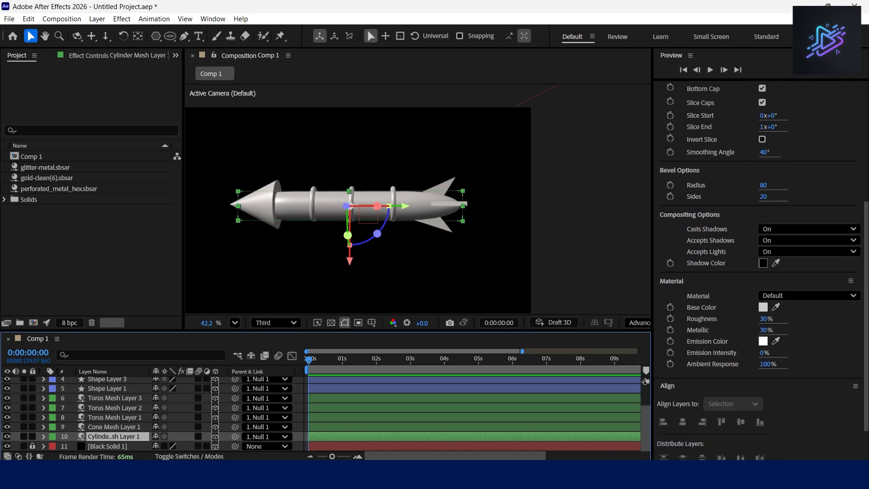
{"action": "scroll", "coordinate": [761, 271], "scroll_direction": "down", "scroll_amount": 3}
{"action": "left_click", "coordinate": [798, 243]}
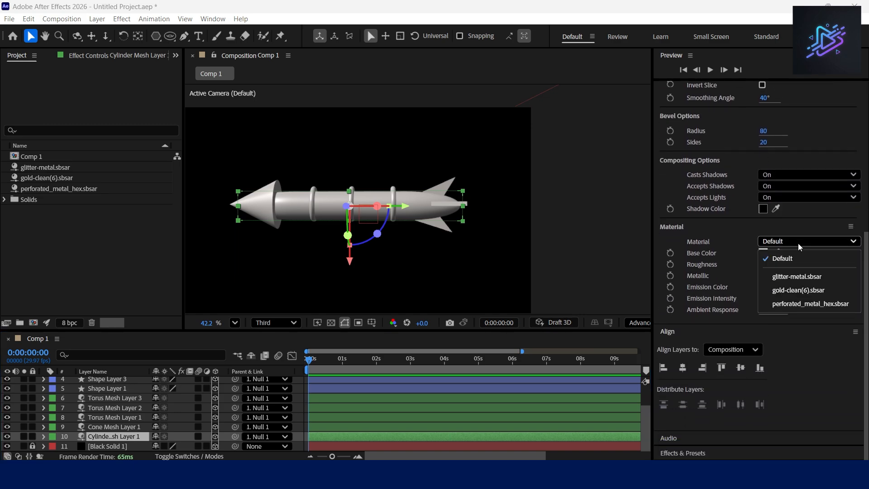
{"action": "left_click", "coordinate": [797, 276]}
{"action": "scroll", "coordinate": [380, 208], "scroll_direction": "up", "scroll_amount": 1}
{"action": "scroll", "coordinate": [381, 208], "scroll_direction": "up", "scroll_amount": 1}
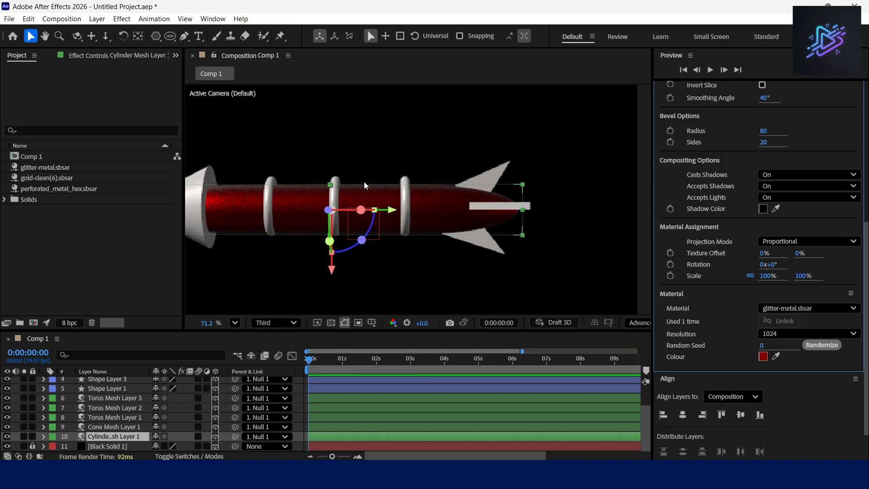
{"action": "scroll", "coordinate": [365, 183], "scroll_direction": "down", "scroll_amount": 2}
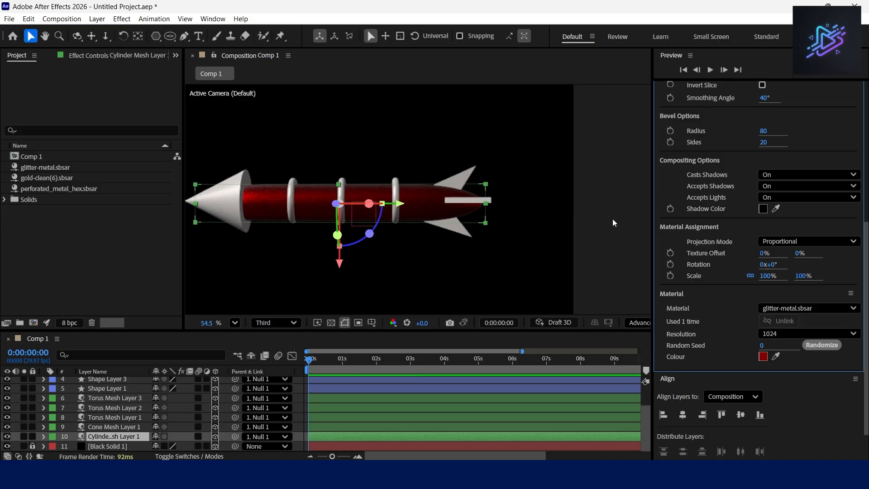
Step: Assign the gold-clean(6).sbsar material to the three torus rings and the nose cone together
{"action": "left_click", "coordinate": [393, 224]}
{"action": "left_click", "coordinate": [293, 213]}
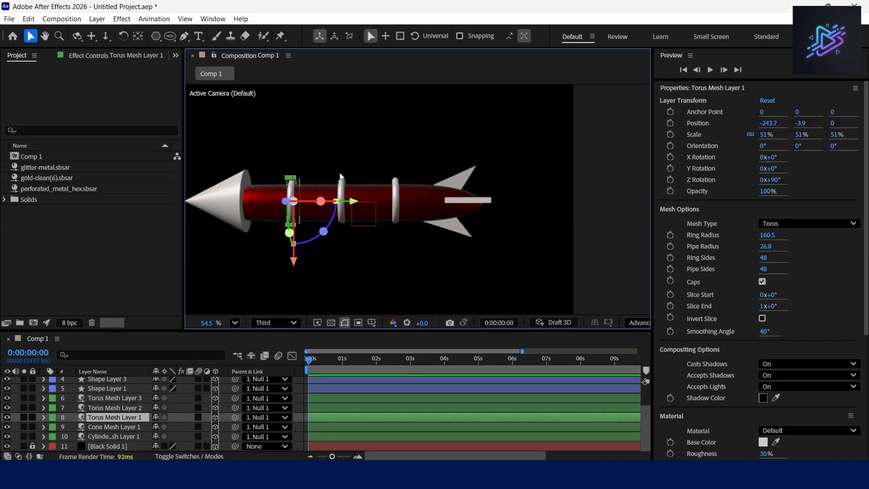
{"action": "left_click", "coordinate": [344, 191], "text": "shift"}
{"action": "left_click", "coordinate": [395, 193], "text": "shift"}
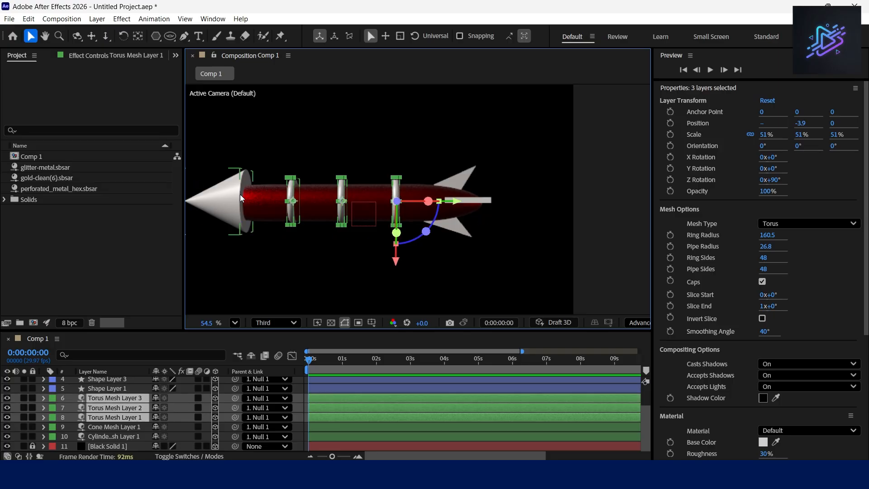
{"action": "left_click", "coordinate": [211, 199], "text": "shift"}
{"action": "left_click", "coordinate": [813, 302]}
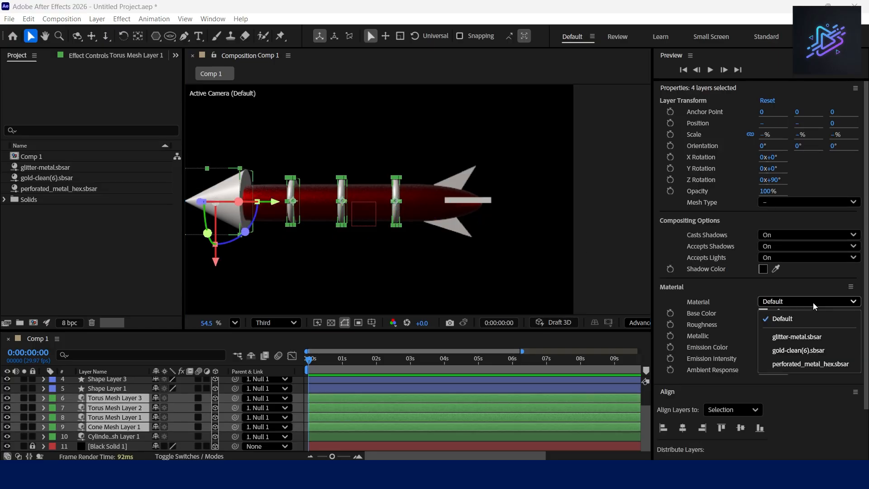
{"action": "left_click", "coordinate": [807, 351]}
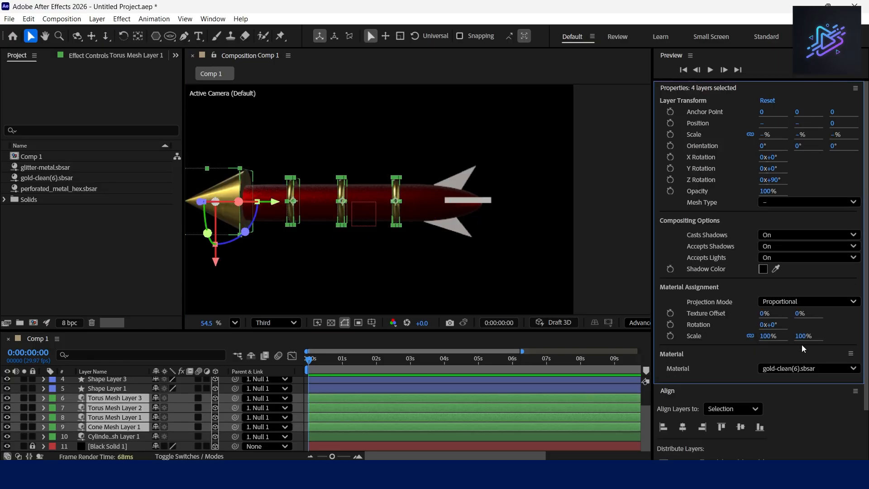
{"action": "left_click", "coordinate": [579, 197]}
Step: Change the fill color of the four fin shape layers to a bright golden yellow
{"action": "scroll", "coordinate": [389, 209], "scroll_direction": "down", "scroll_amount": 3}
{"action": "scroll", "coordinate": [442, 209], "scroll_direction": "up", "scroll_amount": 4}
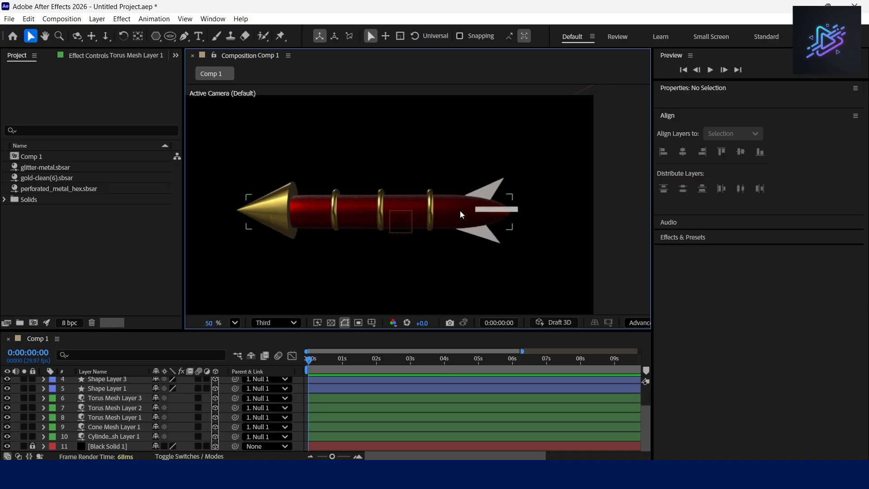
{"action": "scroll", "coordinate": [158, 399], "scroll_direction": "up", "scroll_amount": 3}
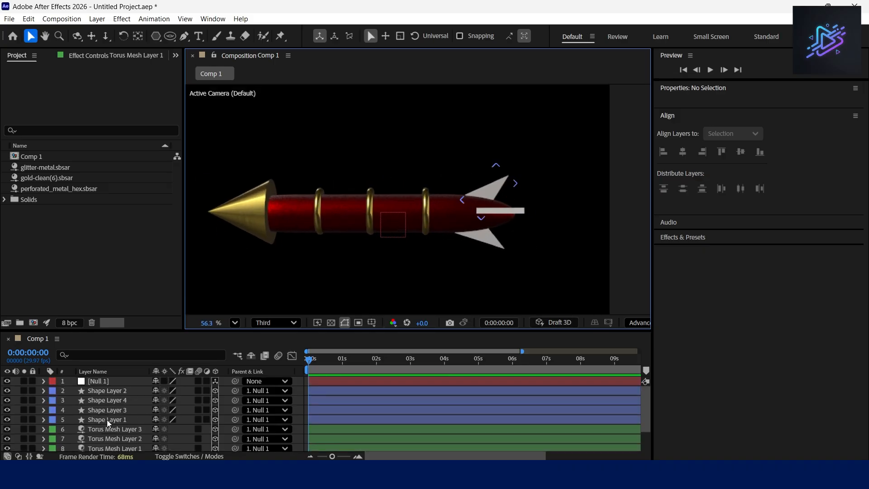
{"action": "left_click", "coordinate": [106, 420]}
{"action": "left_click", "coordinate": [104, 410], "text": "ctrl"}
{"action": "left_click", "coordinate": [102, 398], "text": "ctrl"}
{"action": "left_click", "coordinate": [102, 391], "text": "ctrl"}
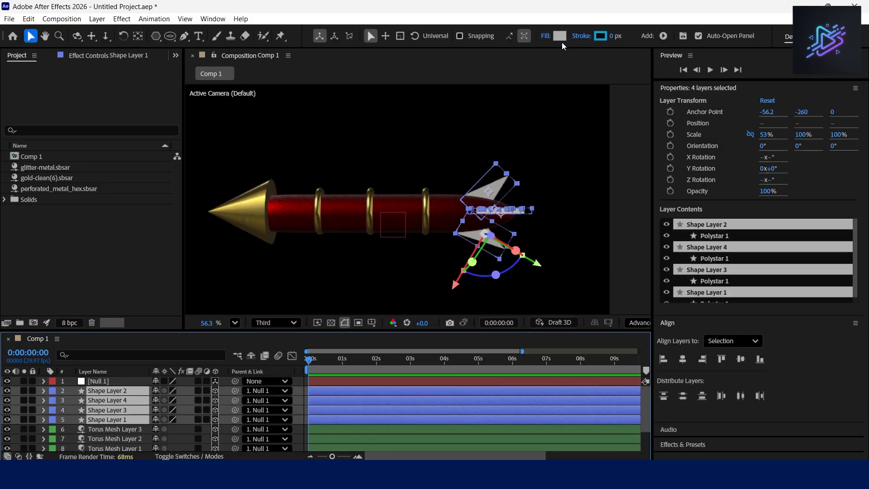
{"action": "left_click", "coordinate": [561, 37]}
{"action": "left_click_drag", "start_coordinate": [571, 151], "coordinate": [642, 137]}
{"action": "left_click_drag", "start_coordinate": [696, 286], "coordinate": [700, 290]}
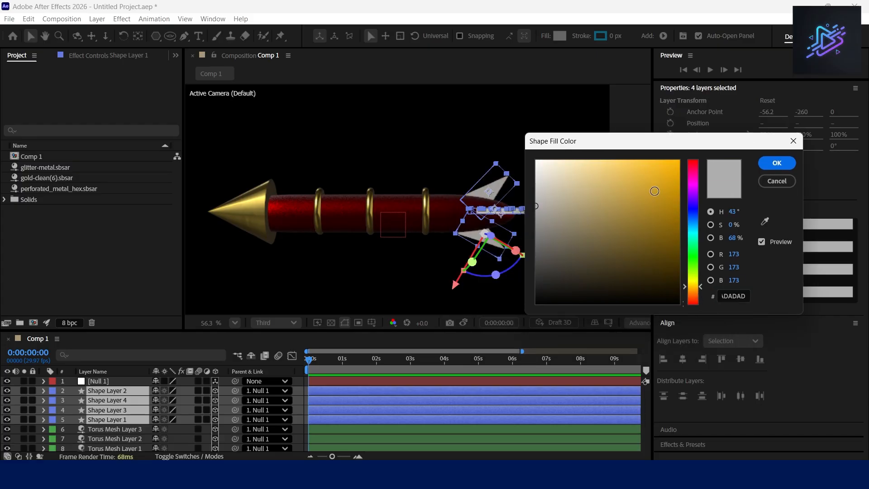
{"action": "mouse_move", "coordinate": [654, 191]}
{"action": "left_mouse_down"}
{"action": "mouse_move", "coordinate": [659, 133]}
{"action": "mouse_move", "coordinate": [681, 133]}
{"action": "mouse_move", "coordinate": [659, 133]}
{"action": "mouse_move", "coordinate": [675, 133]}
{"action": "left_mouse_up"}
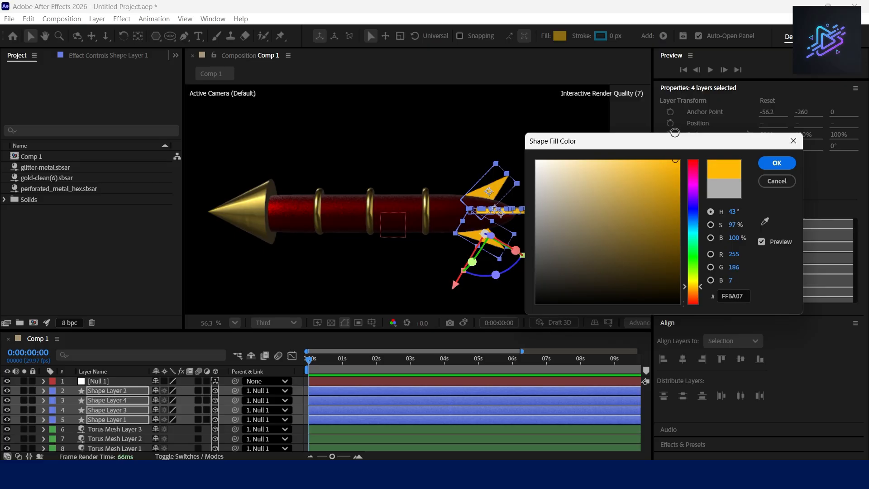
{"action": "left_click_drag", "start_coordinate": [694, 287], "coordinate": [692, 285]}
{"action": "left_click", "coordinate": [777, 163]}
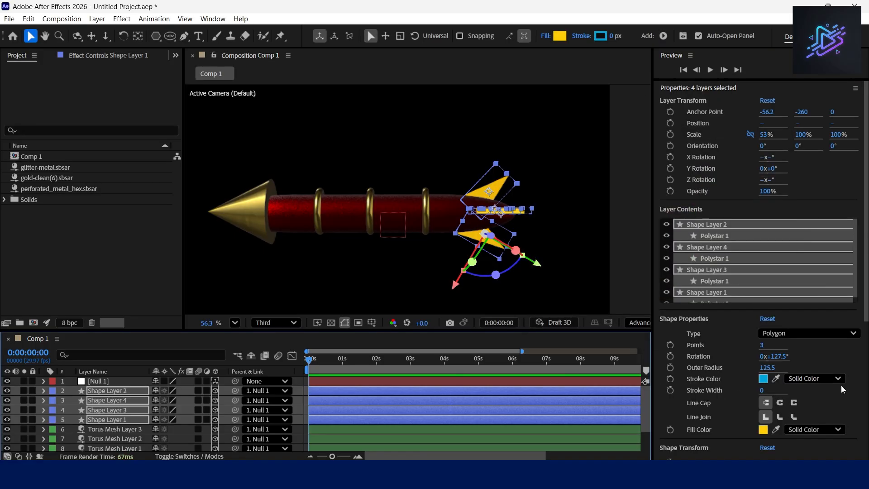
{"action": "left_click", "coordinate": [410, 120]}
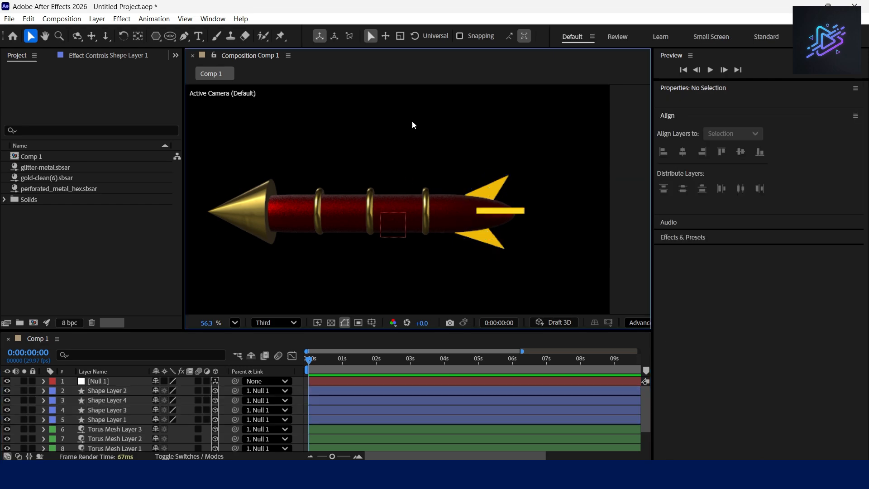
Step: Set the specular intensity of all four fin shape layers to 100% in their material options
{"action": "left_click", "coordinate": [115, 420]}
{"action": "left_click", "coordinate": [108, 410], "text": "ctrl"}
{"action": "left_click", "coordinate": [107, 401], "text": "ctrl"}
{"action": "left_click", "coordinate": [101, 391], "text": "ctrl"}
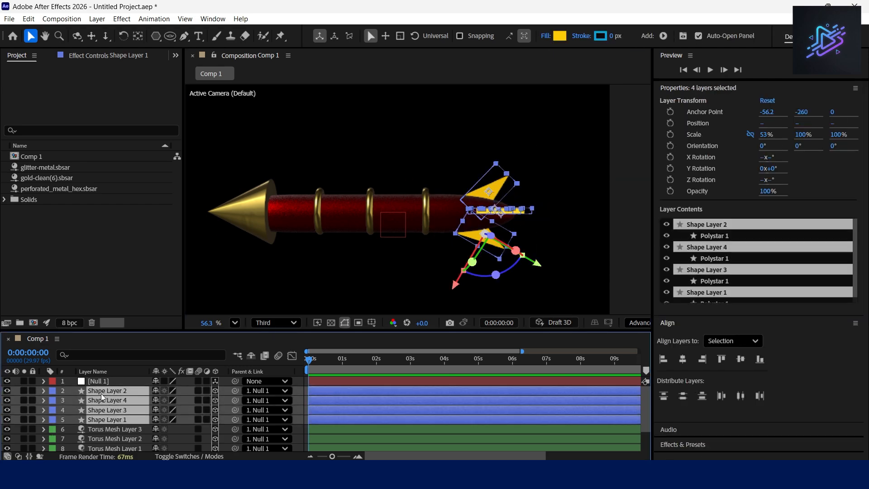
{"action": "left_click", "coordinate": [44, 391]}
{"action": "scroll", "coordinate": [103, 417], "scroll_direction": "down", "scroll_amount": 3}
{"action": "left_click", "coordinate": [53, 411]}
{"action": "scroll", "coordinate": [228, 433], "scroll_direction": "down", "scroll_amount": 3}
{"action": "scroll", "coordinate": [243, 436], "scroll_direction": "up", "scroll_amount": 1}
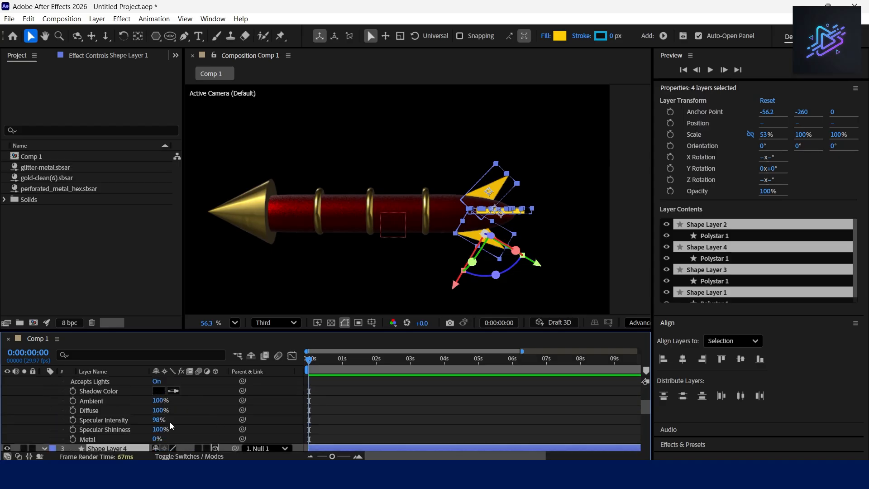
{"action": "left_click", "coordinate": [156, 423]}
{"action": "scroll", "coordinate": [540, 245], "scroll_direction": "down", "scroll_amount": 2}
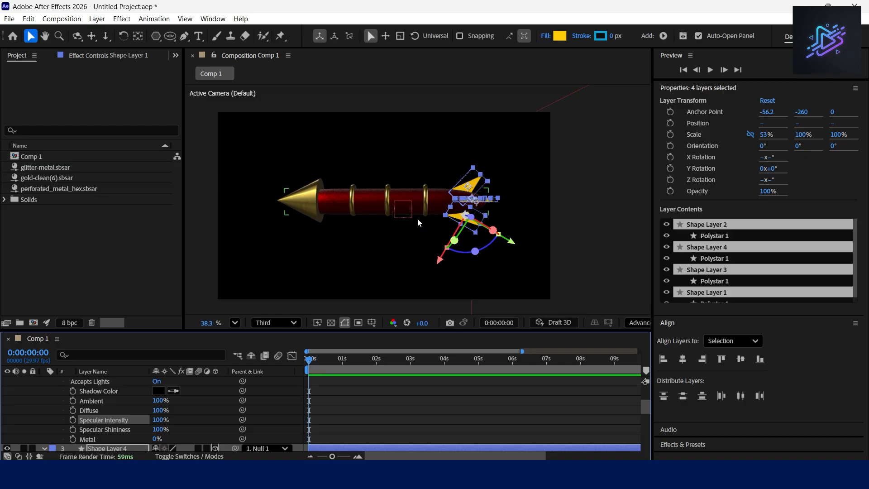
{"action": "left_click", "coordinate": [578, 226]}
Step: Collapse the expanded properties of the four fin shape layers in the timeline
{"action": "scroll", "coordinate": [63, 412], "scroll_direction": "up", "scroll_amount": 5}
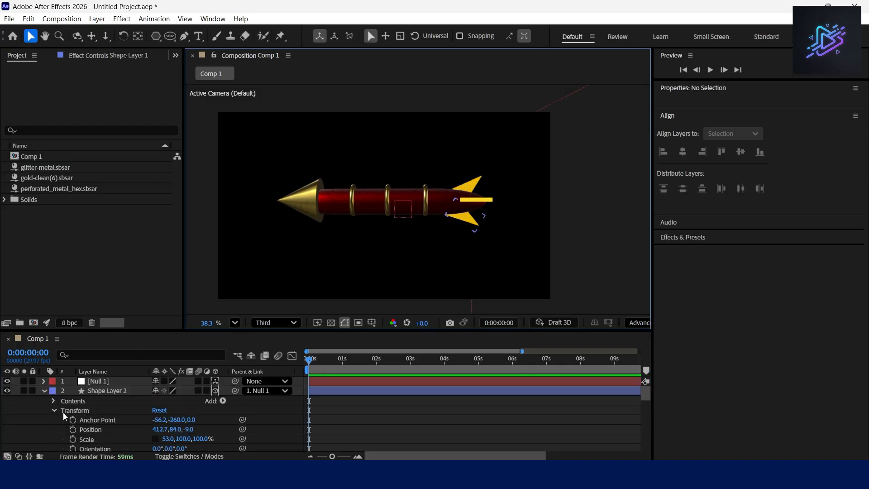
{"action": "left_click", "coordinate": [45, 391]}
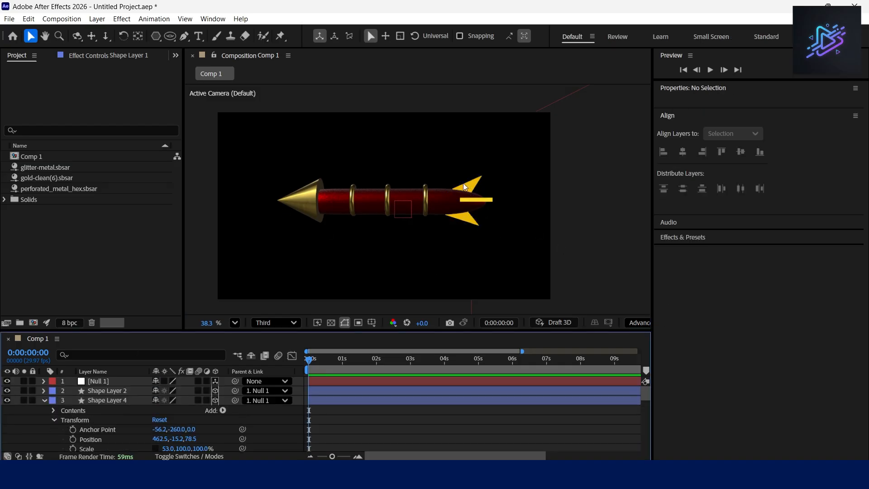
{"action": "left_click", "coordinate": [44, 400]}
{"action": "left_click", "coordinate": [44, 411]}
{"action": "left_click", "coordinate": [43, 419]}
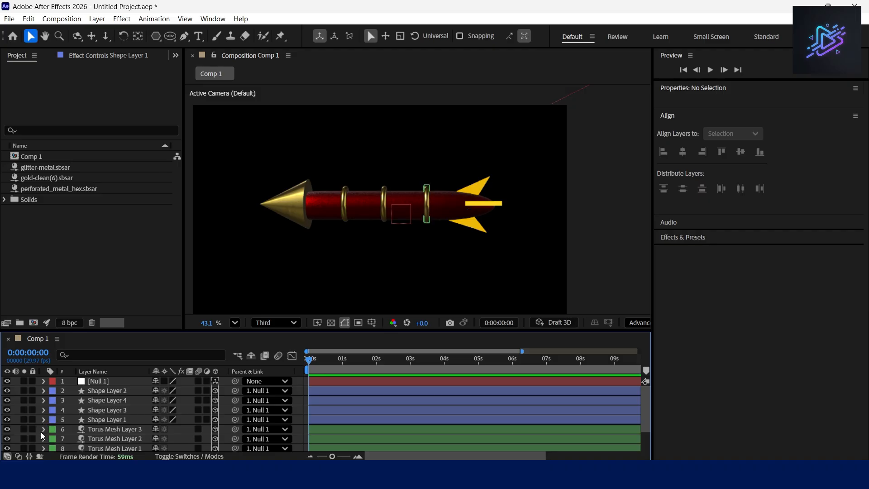
Step: Reveal the null's rotation properties and try rotating the whole rocket with it
{"action": "left_click", "coordinate": [127, 381]}
{"action": "scroll", "coordinate": [331, 191], "scroll_direction": "up", "scroll_amount": 2}
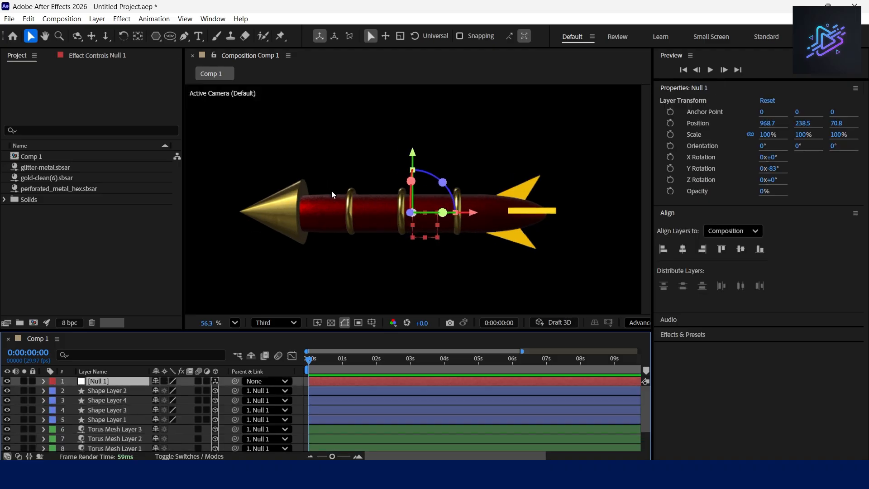
{"action": "key", "text": "r"}
{"action": "left_click_drag", "start_coordinate": [171, 415], "coordinate": [329, 461]}
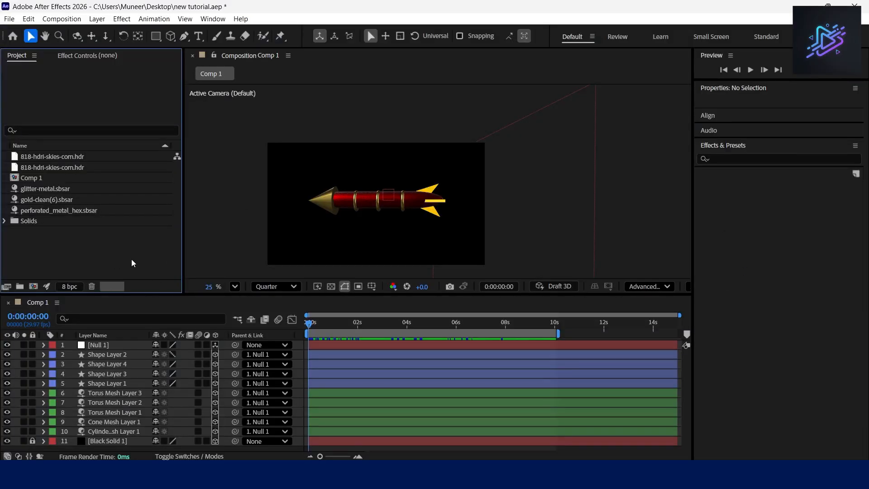
Step: Create a new environment light named Environment Light 1 with an intensity of 153% and shadow casting enabled
{"action": "left_click", "coordinate": [97, 19]}
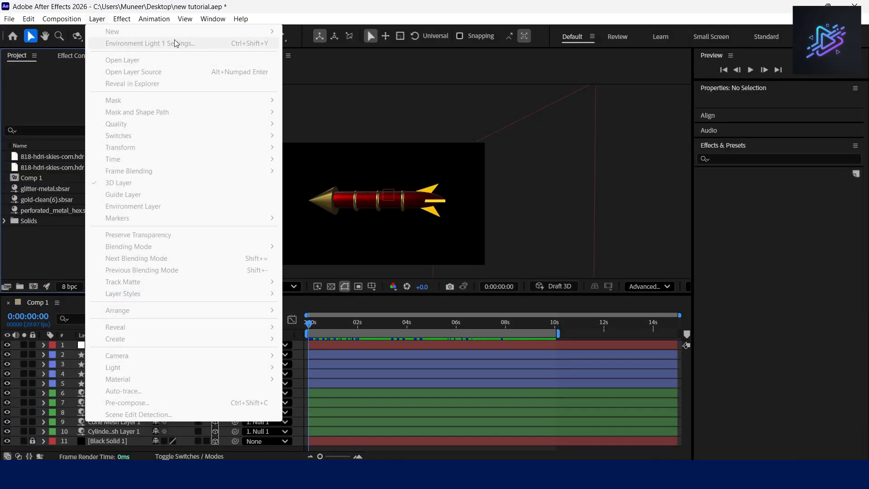
{"action": "left_click", "coordinate": [44, 309]}
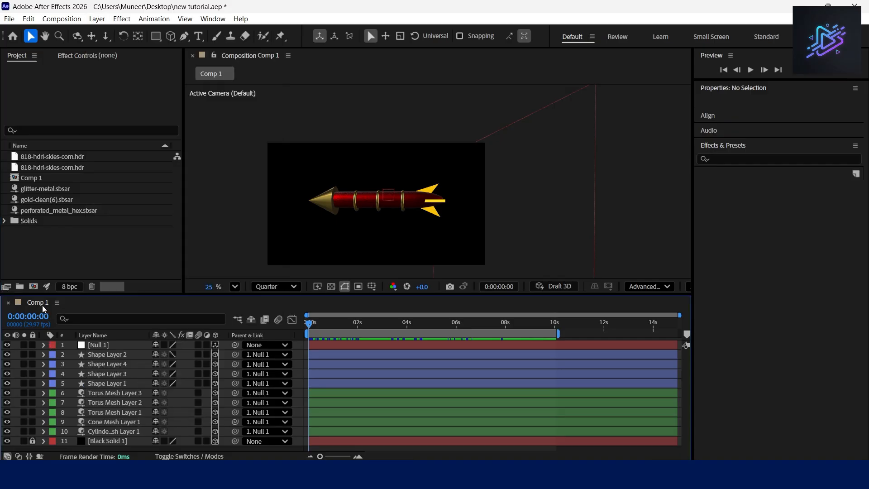
{"action": "left_click", "coordinate": [100, 18]}
{"action": "mouse_move", "coordinate": [115, 32]}
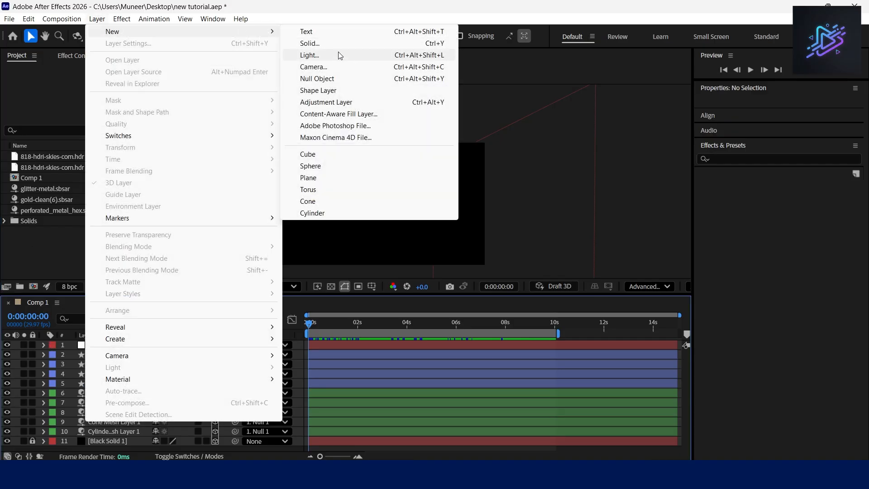
{"action": "left_click", "coordinate": [339, 55]}
{"action": "left_click", "coordinate": [303, 144]}
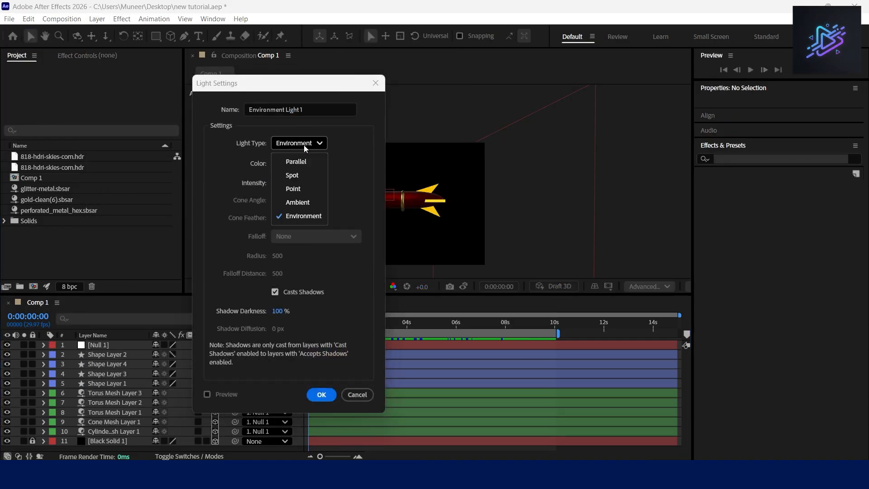
{"action": "left_click", "coordinate": [308, 216]}
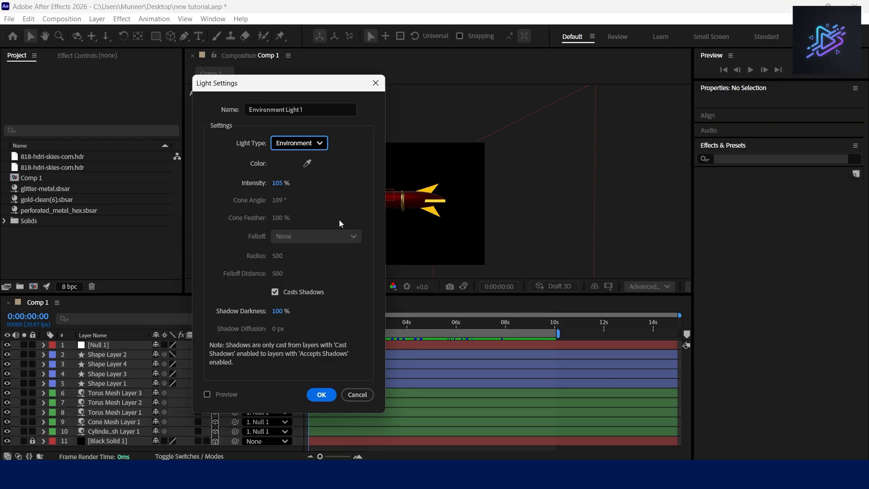
{"action": "left_click_drag", "start_coordinate": [277, 187], "coordinate": [281, 185]}
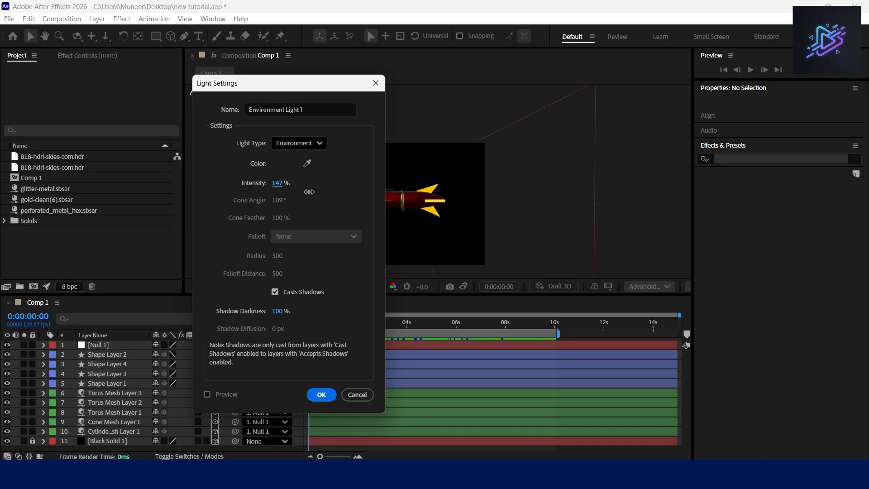
{"action": "left_click", "coordinate": [321, 394]}
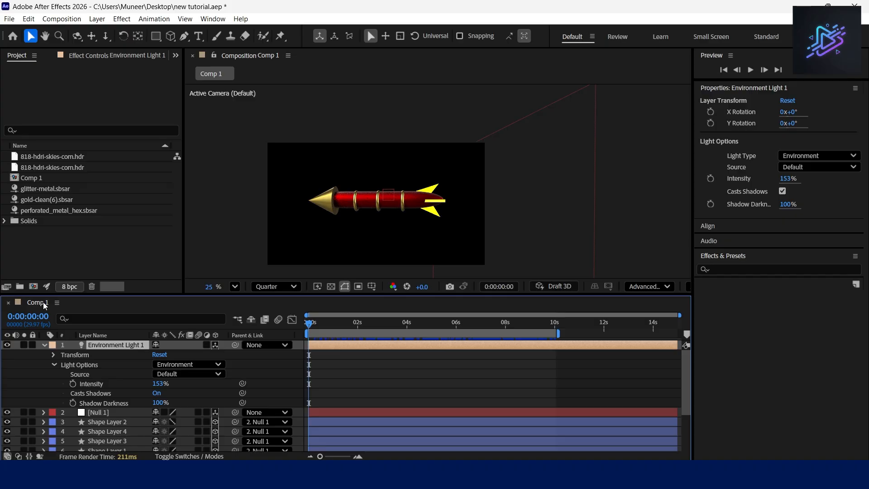
Step: Download the first free sky map from the HDRI-Skies website and import 818-hdri-skies-com.hdr into the After Effects project
{"action": "key", "text": "alt+Tab"}
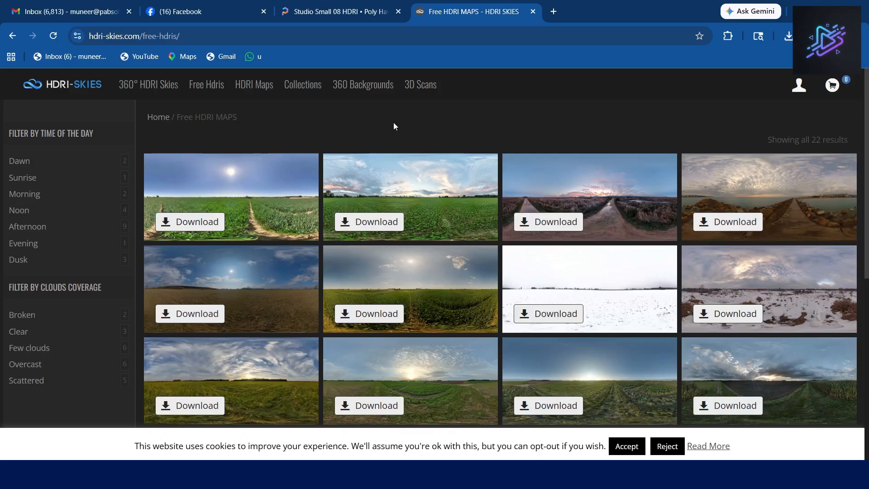
{"action": "left_click", "coordinate": [201, 225]}
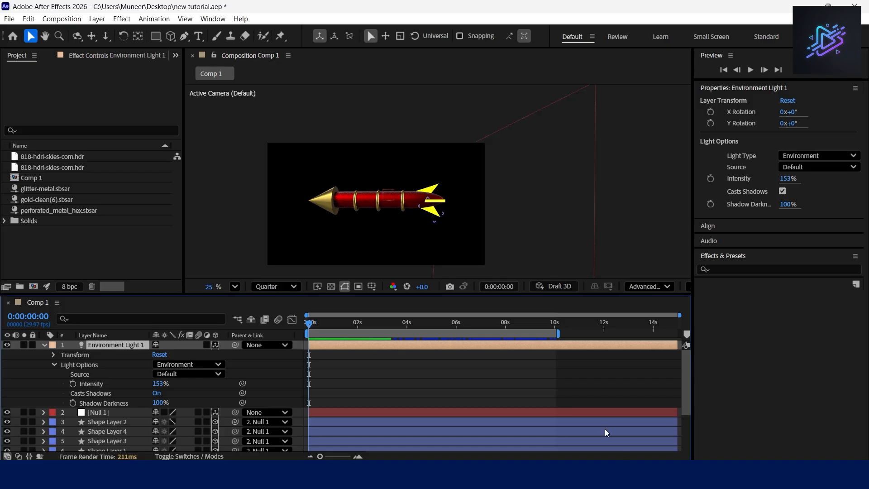
{"action": "left_click", "coordinate": [130, 262]}
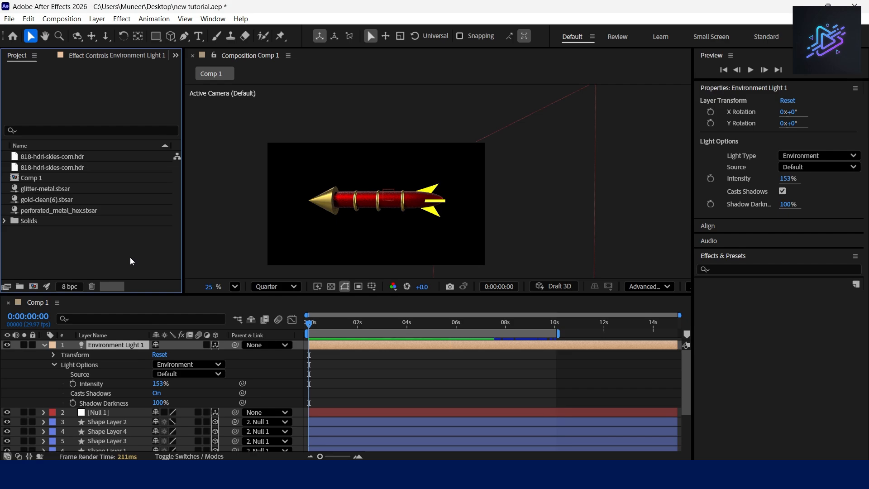
{"action": "double_click", "coordinate": [131, 261]}
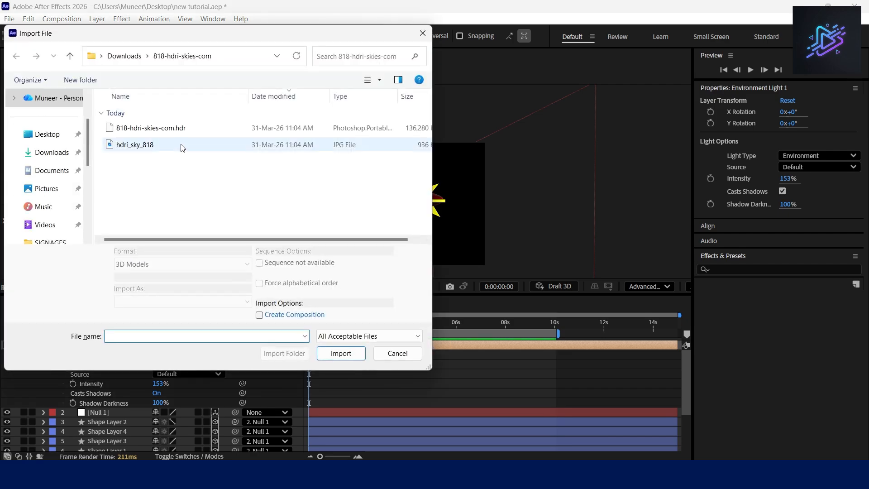
{"action": "left_click", "coordinate": [174, 129]}
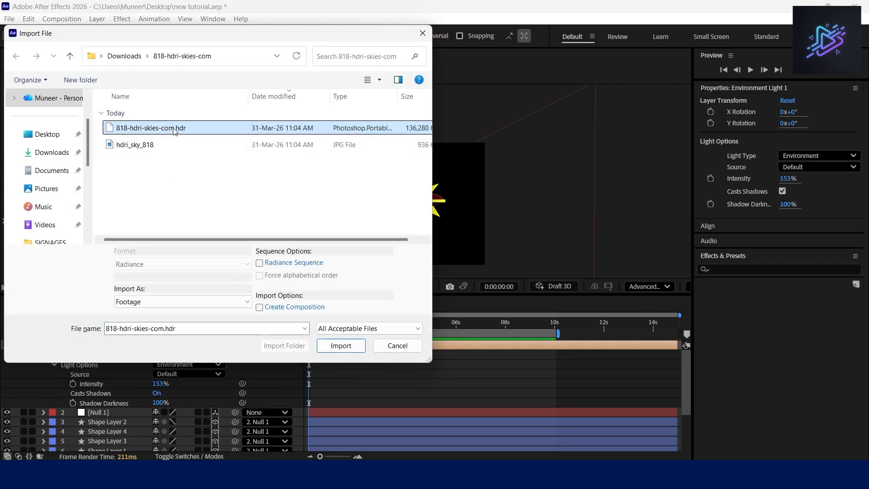
{"action": "left_click", "coordinate": [341, 346]}
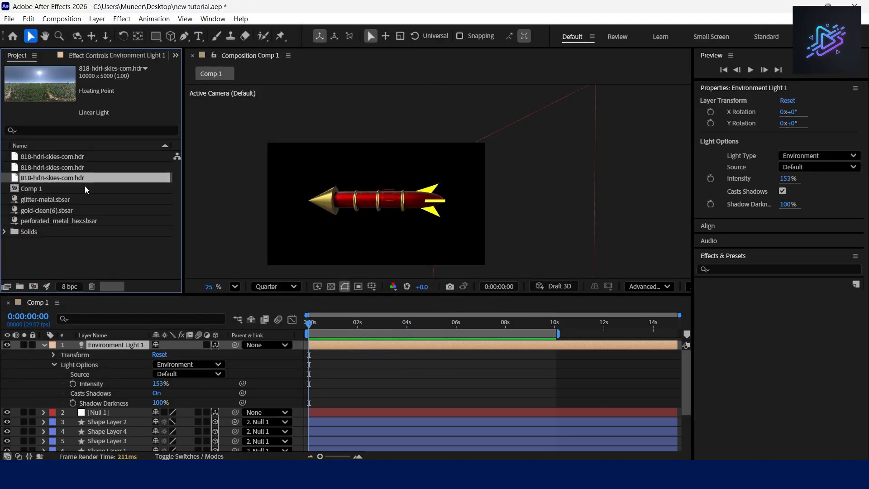
Step: Add the newly imported 818-hdri-skies-com.hdr above the environment light in Comp 1 and scale it to 23%
{"action": "left_click_drag", "start_coordinate": [80, 178], "coordinate": [103, 338]}
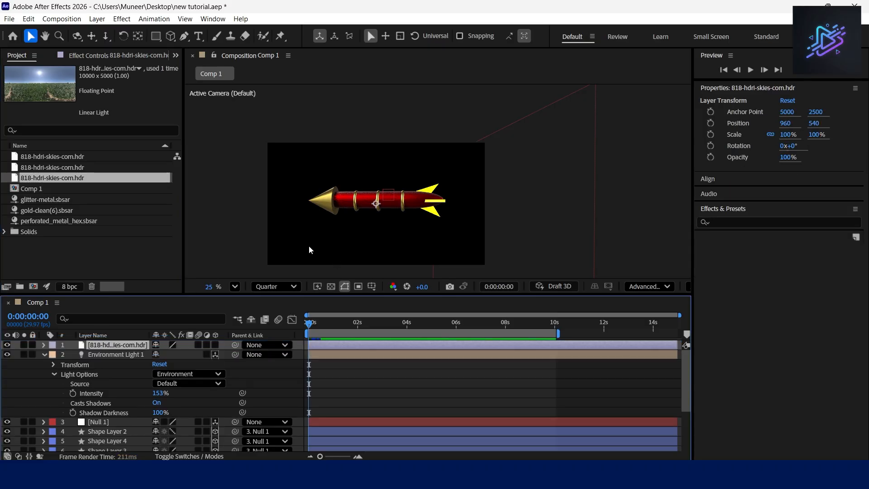
{"action": "key", "text": "s"}
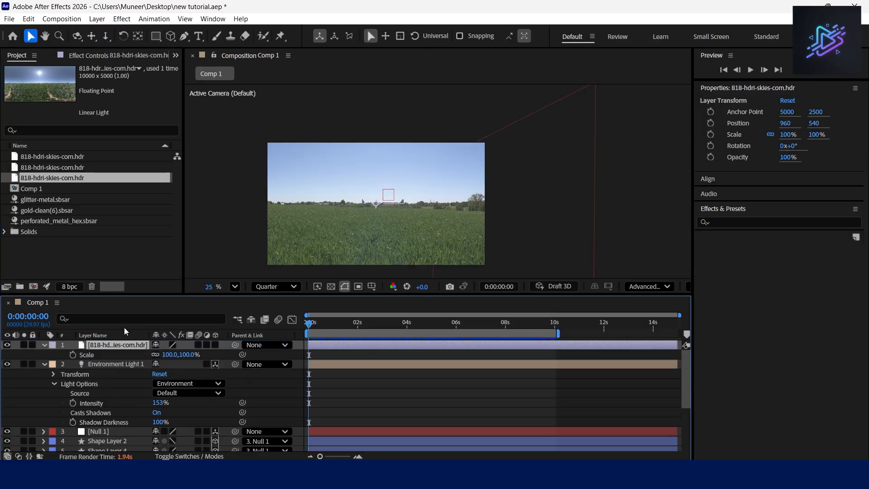
{"action": "left_click_drag", "start_coordinate": [189, 359], "coordinate": [153, 364]}
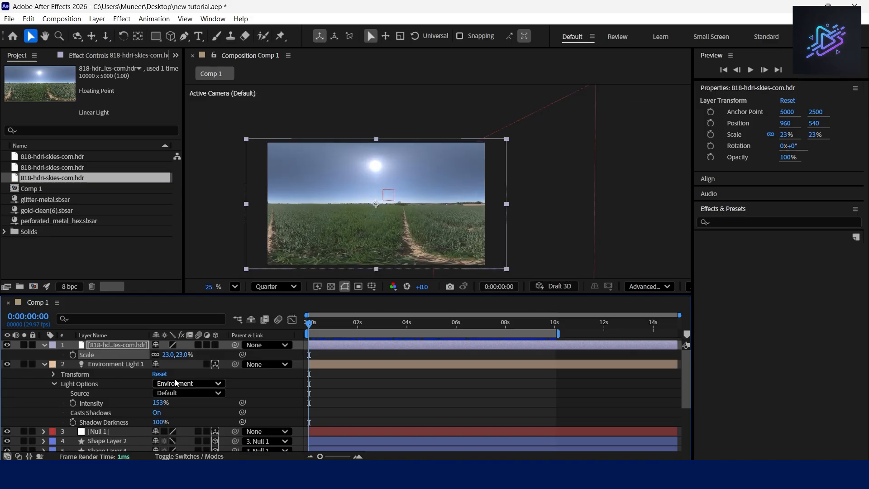
Step: Set the source of Environment Light 1 to 818-hdri-skies-com.hdr and collapse the open layer properties
{"action": "left_click", "coordinate": [188, 393]}
{"action": "left_click", "coordinate": [194, 421]}
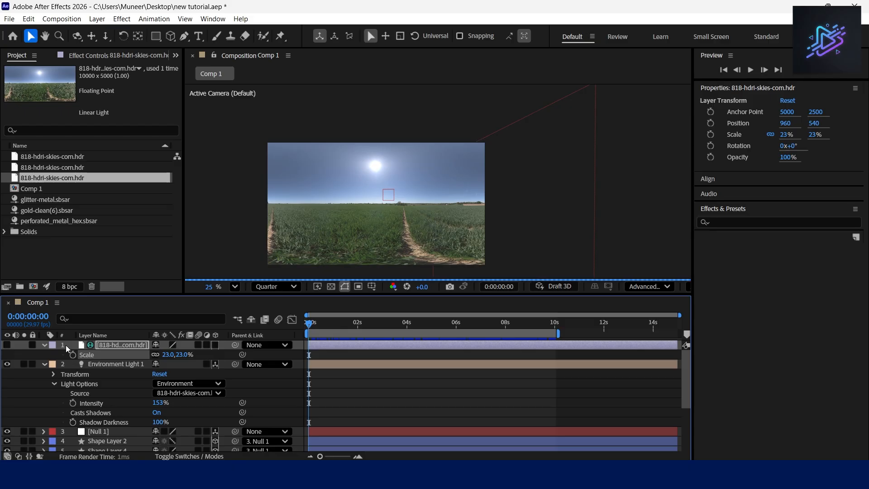
{"action": "left_click", "coordinate": [44, 364]}
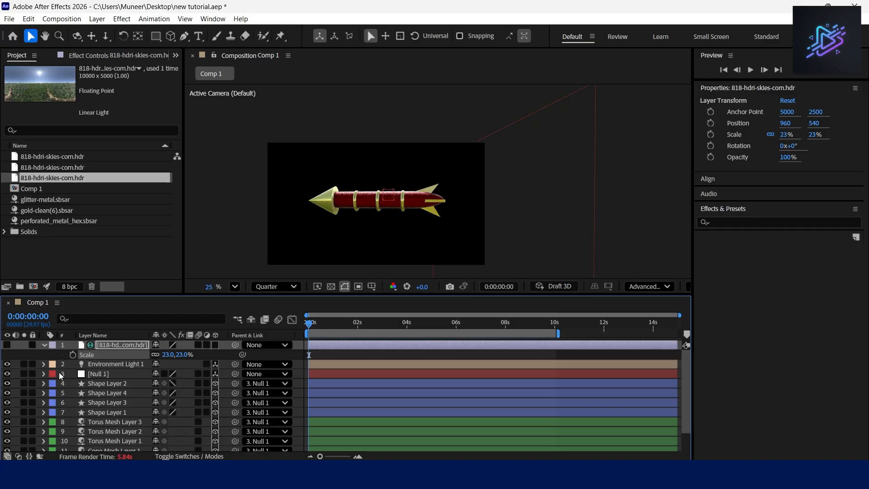
{"action": "left_click", "coordinate": [44, 346]}
{"action": "scroll", "coordinate": [268, 237], "scroll_direction": "up", "scroll_amount": 1}
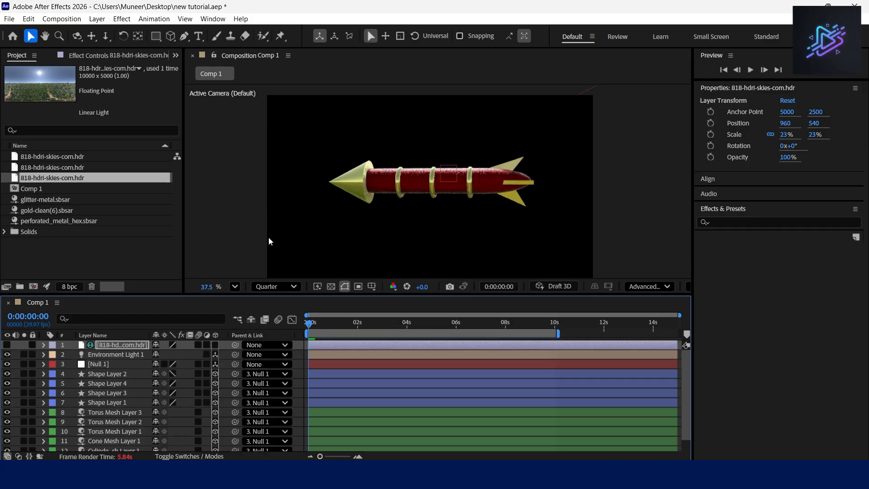
Step: Set Environment Light 1's X Rotation to -8° and raise its intensity to 189%
{"action": "left_click", "coordinate": [122, 354]}
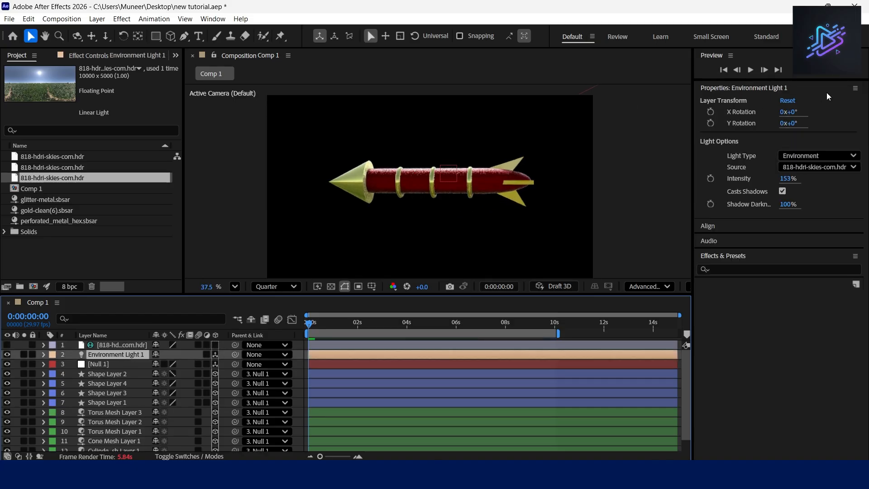
{"action": "mouse_move", "coordinate": [794, 116]}
{"action": "left_mouse_down"}
{"action": "mouse_move", "coordinate": [829, 116]}
{"action": "mouse_move", "coordinate": [802, 123]}
{"action": "left_mouse_up"}
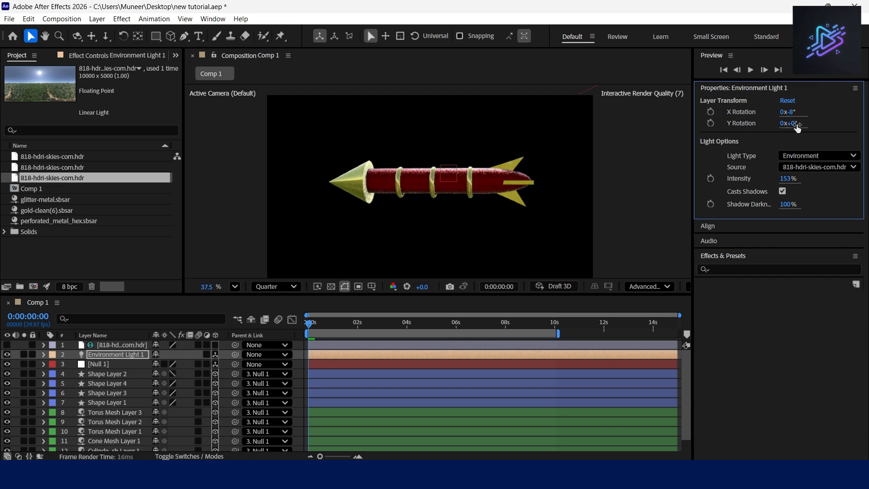
{"action": "double_click", "coordinate": [124, 354]}
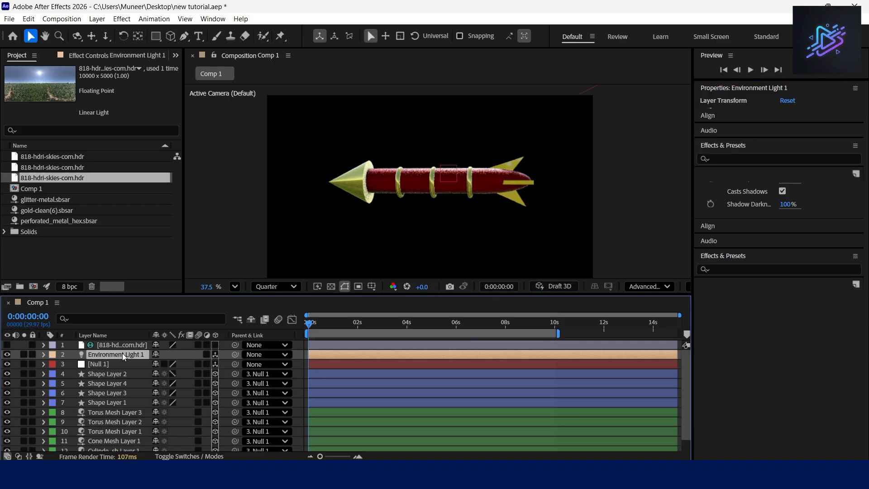
{"action": "left_click_drag", "start_coordinate": [290, 86], "coordinate": [204, 96]}
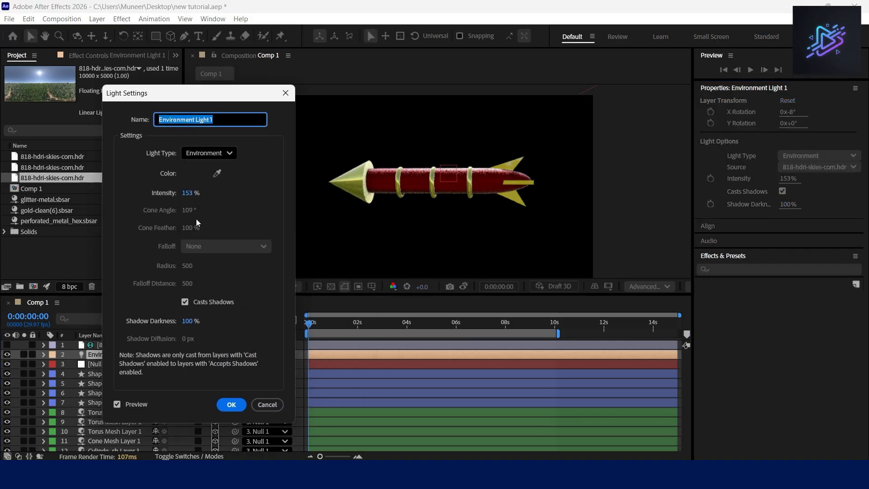
{"action": "left_click_drag", "start_coordinate": [191, 200], "coordinate": [219, 201]}
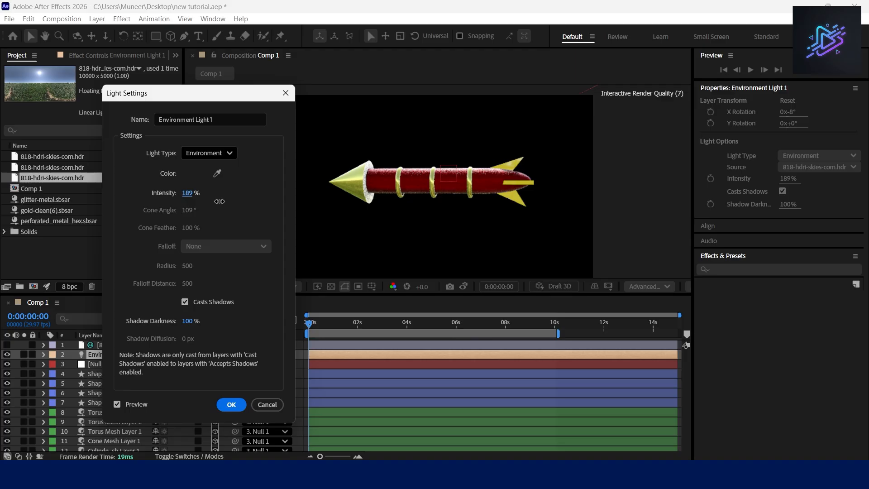
{"action": "left_click", "coordinate": [232, 405]}
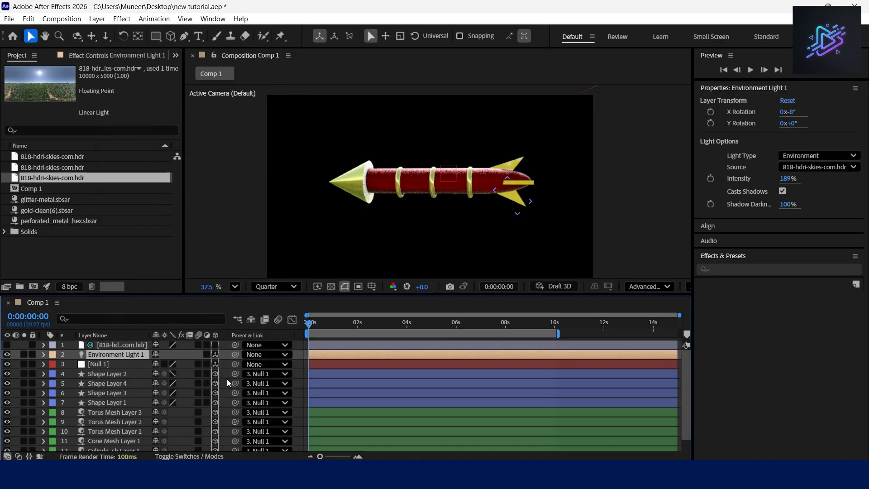
Step: Create a new parallel light named Parallel Light 1 with an intensity of 87% and shadow casting enabled
{"action": "left_click", "coordinate": [112, 248]}
{"action": "right_click", "coordinate": [112, 252]}
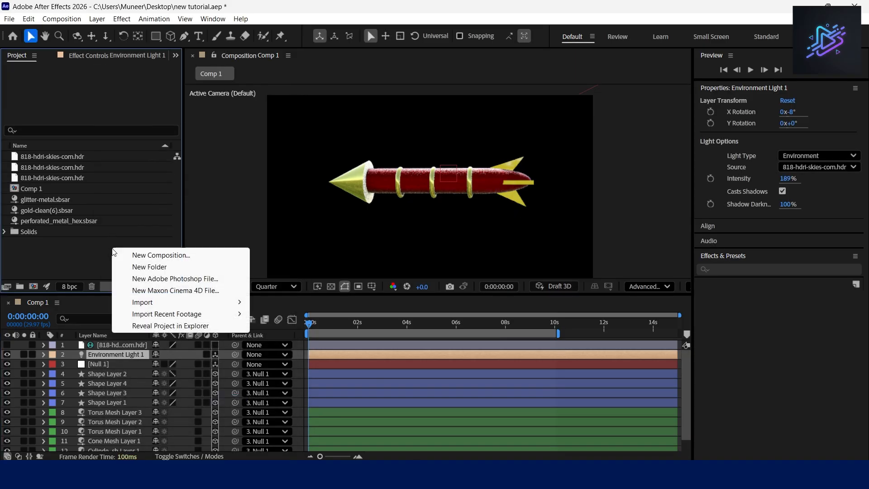
{"action": "left_click", "coordinate": [209, 237]}
{"action": "right_click", "coordinate": [209, 234]}
{"action": "mouse_move", "coordinate": [238, 241]}
{"action": "left_click", "coordinate": [376, 281]}
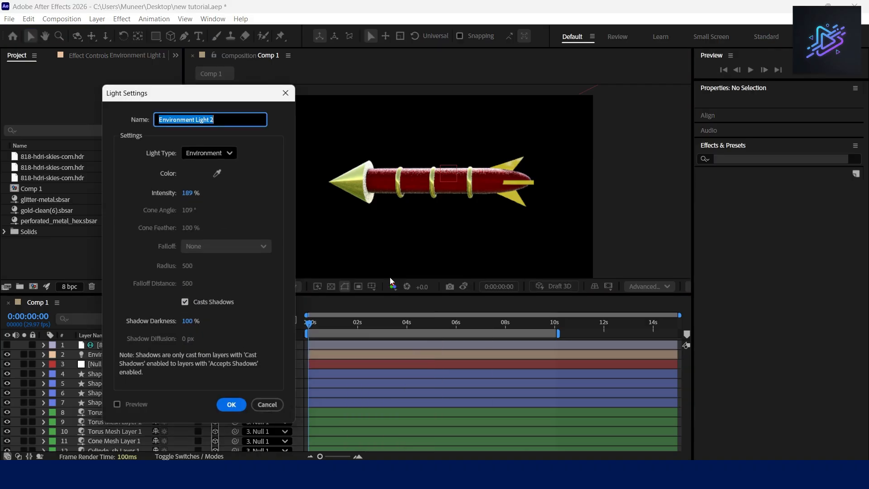
{"action": "left_click", "coordinate": [218, 154]}
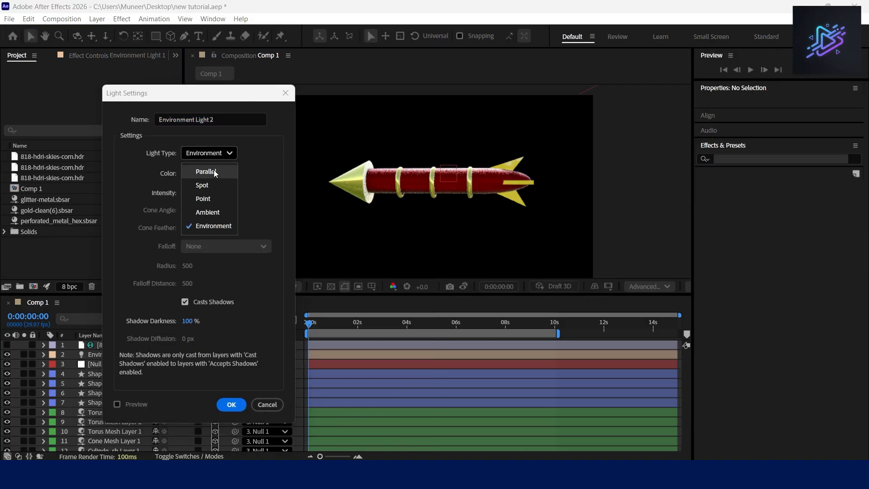
{"action": "left_click", "coordinate": [214, 170]}
{"action": "left_click_drag", "start_coordinate": [188, 195], "coordinate": [180, 197]}
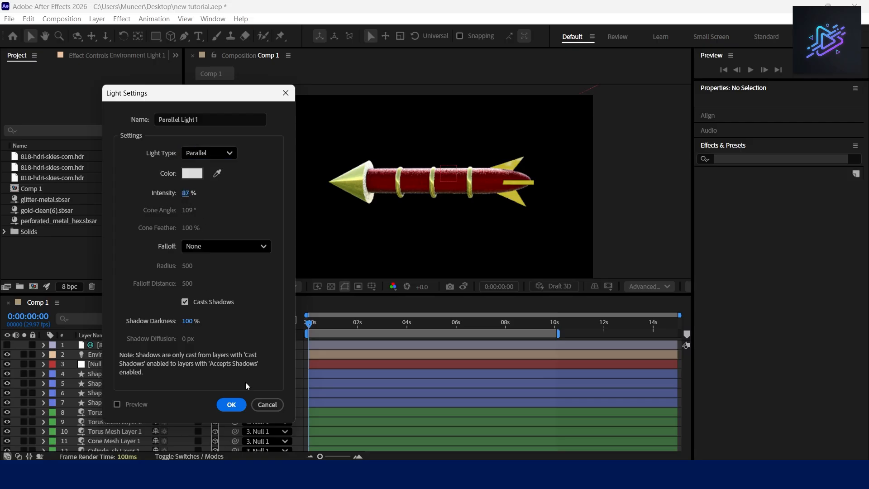
{"action": "left_click", "coordinate": [231, 404]}
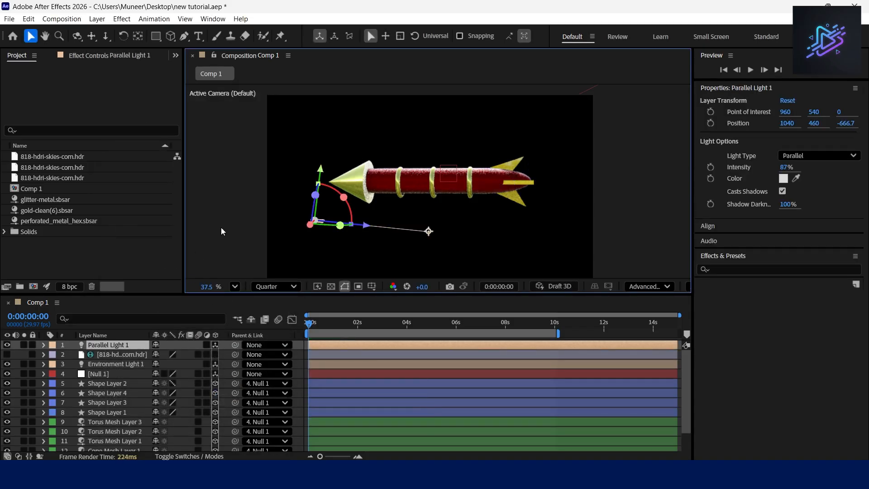
Step: Set the composition preview resolution to Full and save the project
{"action": "scroll", "coordinate": [326, 197], "scroll_direction": "down", "scroll_amount": 3}
{"action": "scroll", "coordinate": [399, 187], "scroll_direction": "up", "scroll_amount": 2}
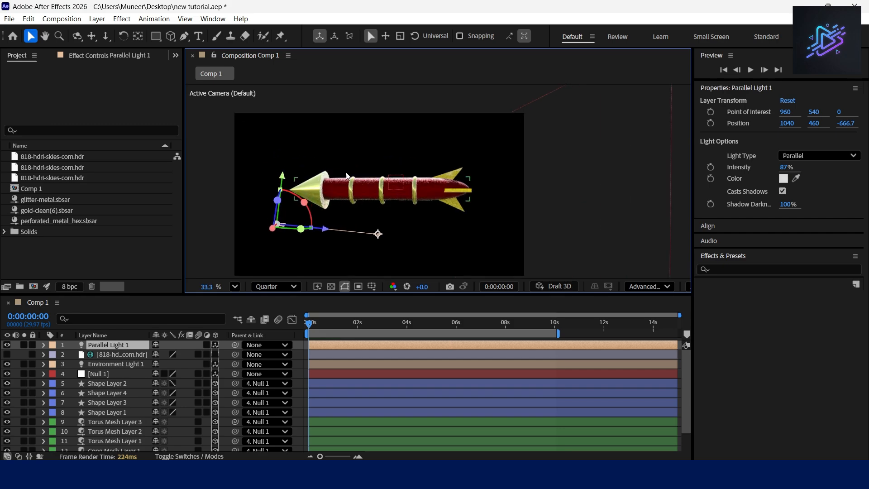
{"action": "left_click", "coordinate": [269, 288]}
{"action": "left_click", "coordinate": [285, 321]}
{"action": "left_click", "coordinate": [592, 160]}
{"action": "scroll", "coordinate": [382, 178], "scroll_direction": "up", "scroll_amount": 1}
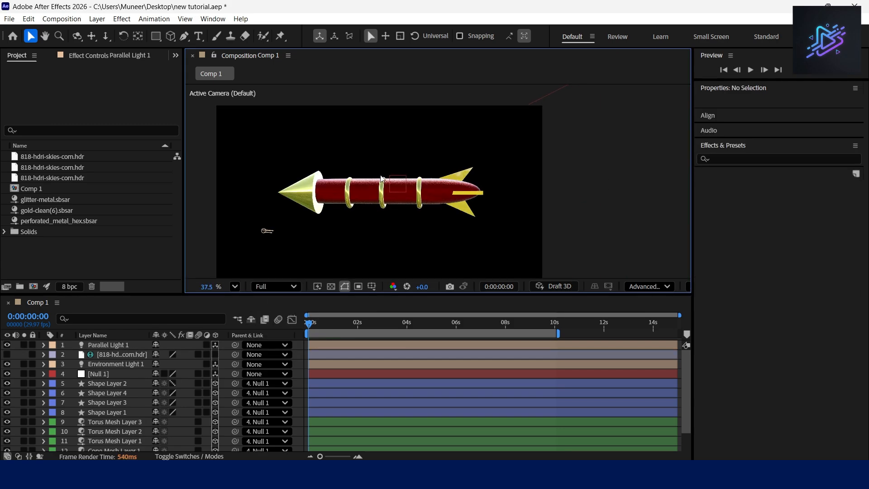
{"action": "key", "text": "ctrl+s"}
Step: Keyframe the X and Y Rotation of Null 1 at 0:00:00:00 and again, with the same values, at 0:00:05:05
{"action": "left_click", "coordinate": [108, 373]}
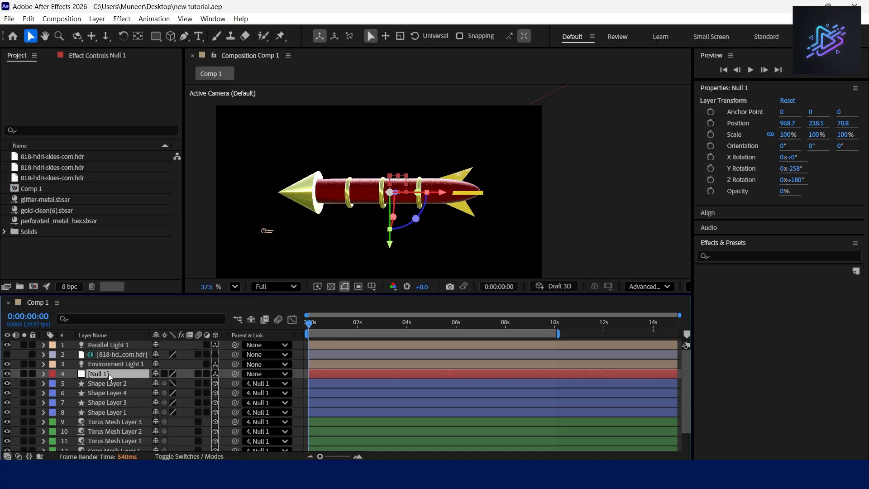
{"action": "key", "text": "r"}
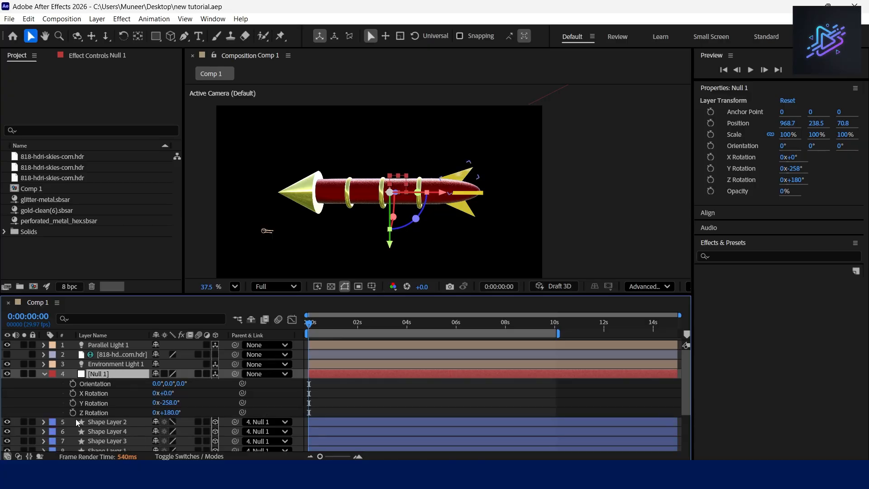
{"action": "left_click", "coordinate": [73, 403]}
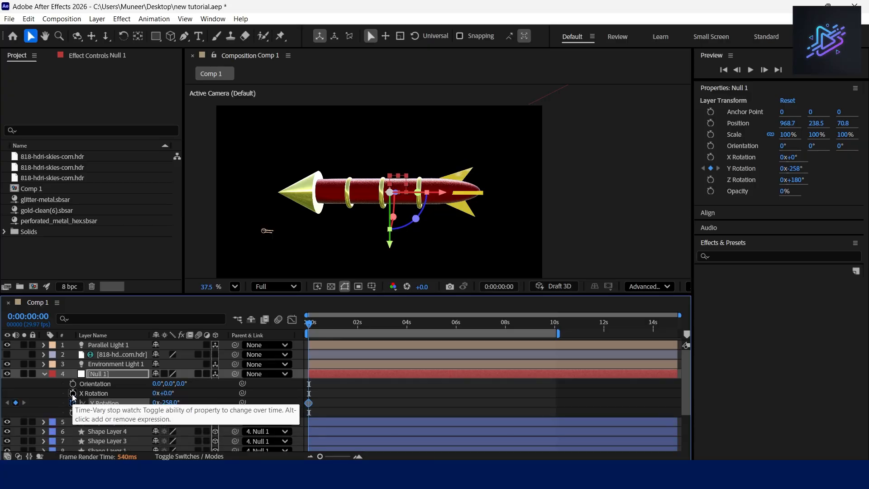
{"action": "left_click", "coordinate": [73, 393]}
{"action": "left_click_drag", "start_coordinate": [311, 323], "coordinate": [437, 347]}
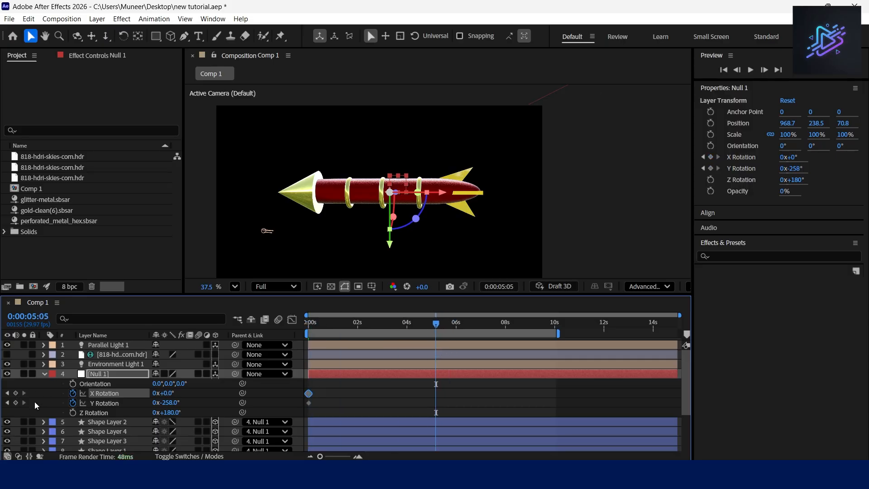
{"action": "left_click", "coordinate": [15, 403]}
{"action": "left_click", "coordinate": [16, 393]}
Step: At the first keyframes of Null 1, set X Rotation to 210° and Y Rotation to -16°
{"action": "left_click", "coordinate": [6, 393]}
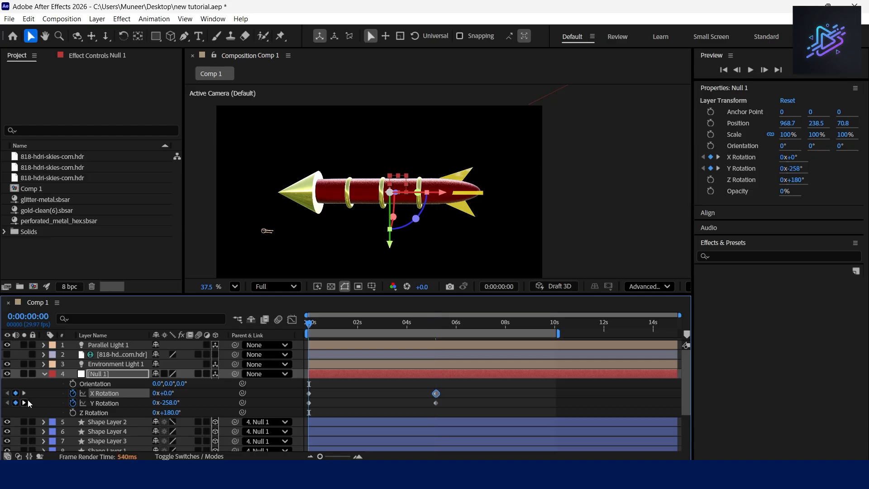
{"action": "left_click_drag", "start_coordinate": [167, 394], "coordinate": [244, 417]}
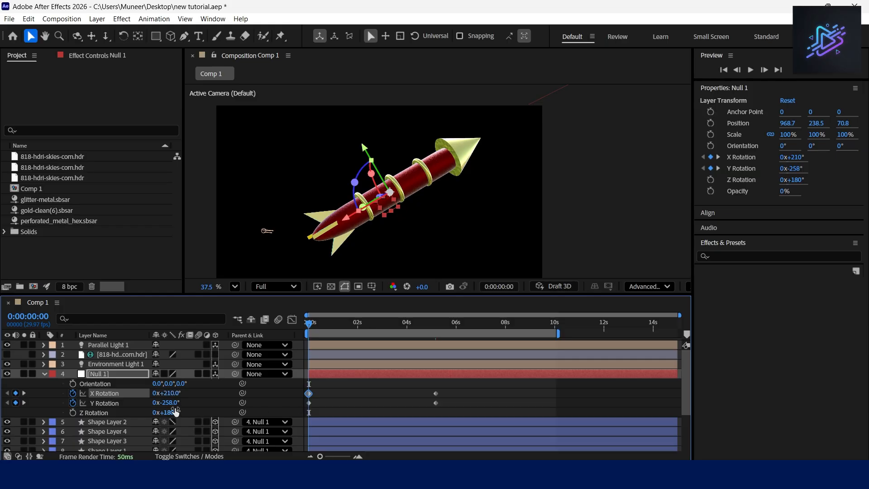
{"action": "left_click_drag", "start_coordinate": [173, 404], "coordinate": [297, 412]}
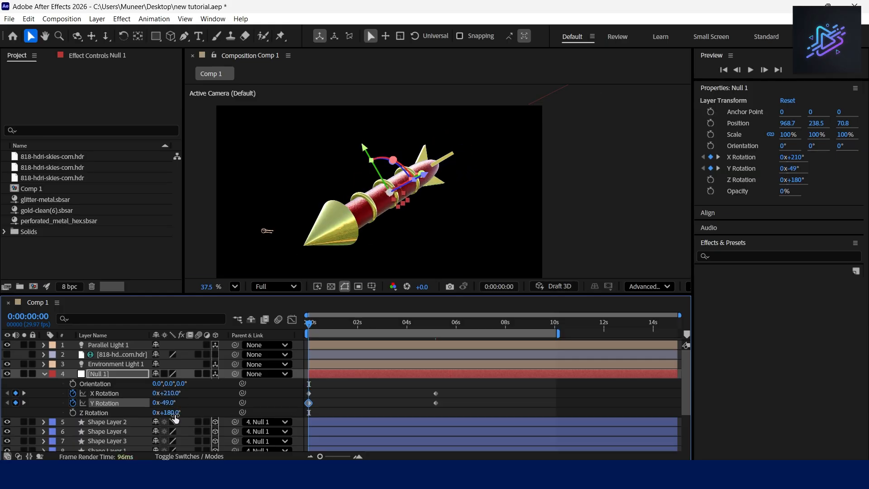
{"action": "left_click_drag", "start_coordinate": [171, 402], "coordinate": [263, 402]}
{"action": "left_click", "coordinate": [625, 186]}
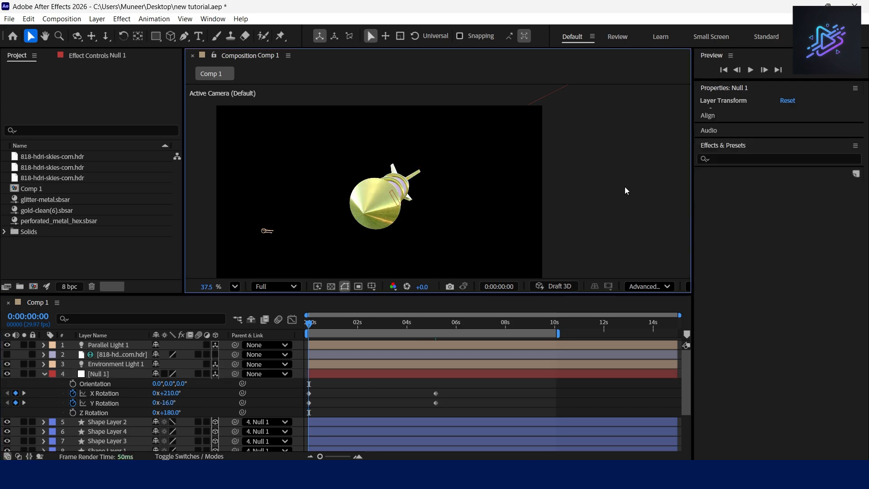
Step: End the work area at 0:00:05:05 and preview the rocket's rotation animation from the start
{"action": "left_click_drag", "start_coordinate": [308, 325], "coordinate": [437, 384]}
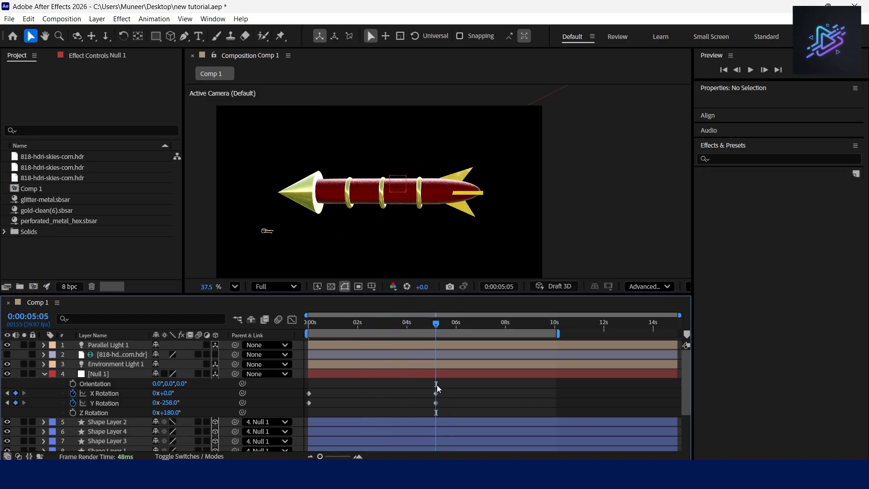
{"action": "key", "text": "n"}
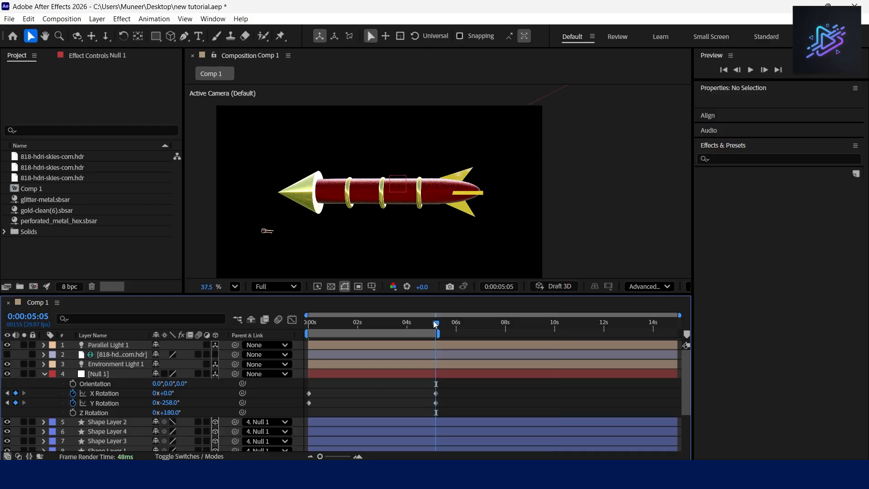
{"action": "key", "text": "Home"}
{"action": "key", "text": "space"}
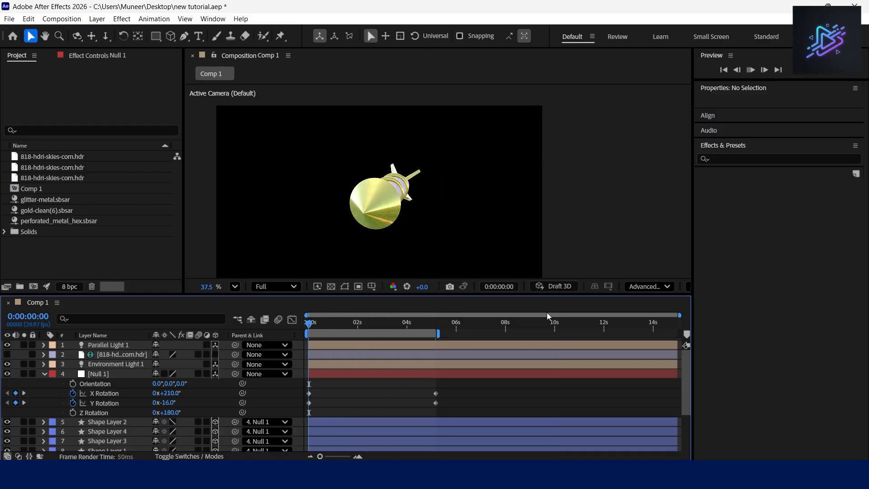